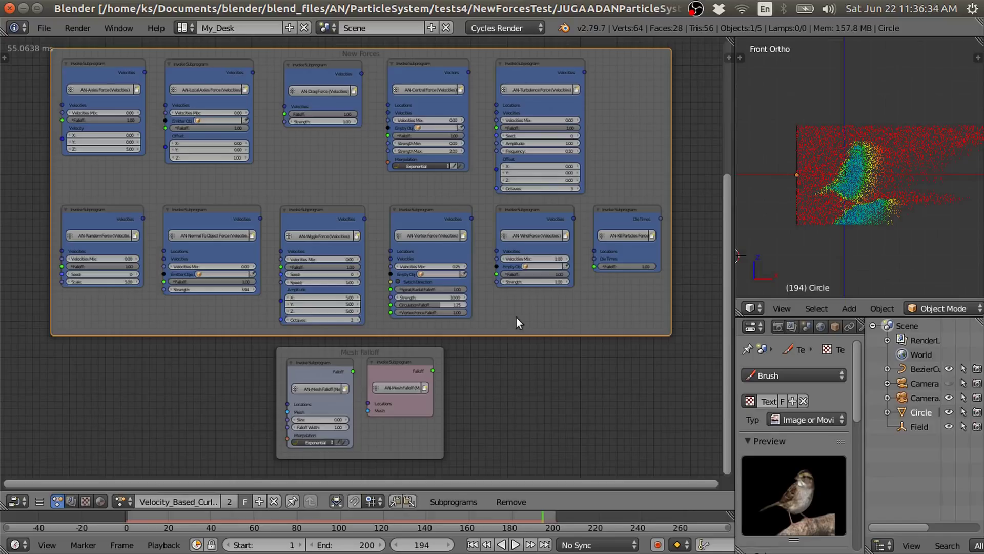
Step: Maximize the node editor and enlarge the view of the force nodes in the New Forces frame
key("ctrl+space")
scroll(503, 189, "up", 2)
middle_click_drag(466, 165, 454, 233)
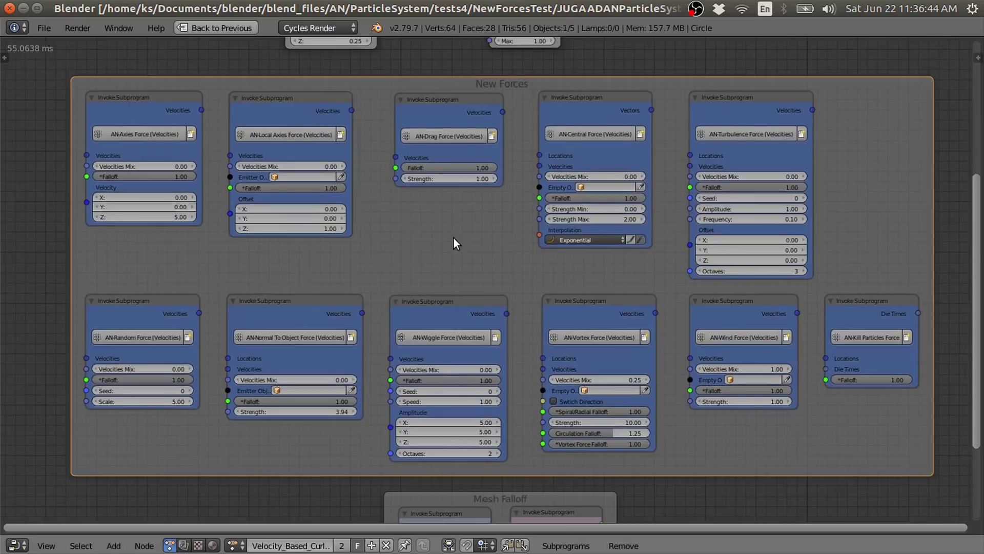
scroll(453, 237, "up", 1)
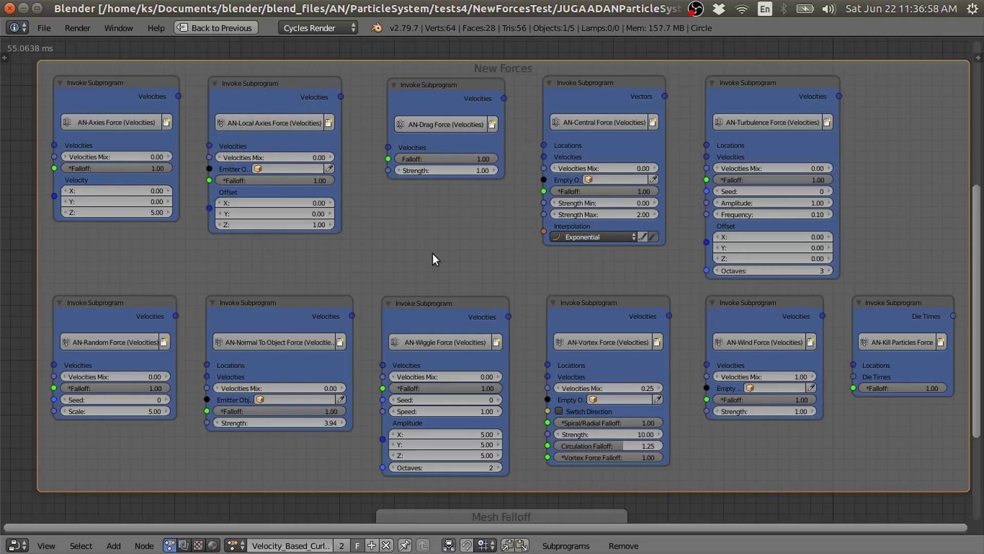
scroll(435, 257, "up", 1)
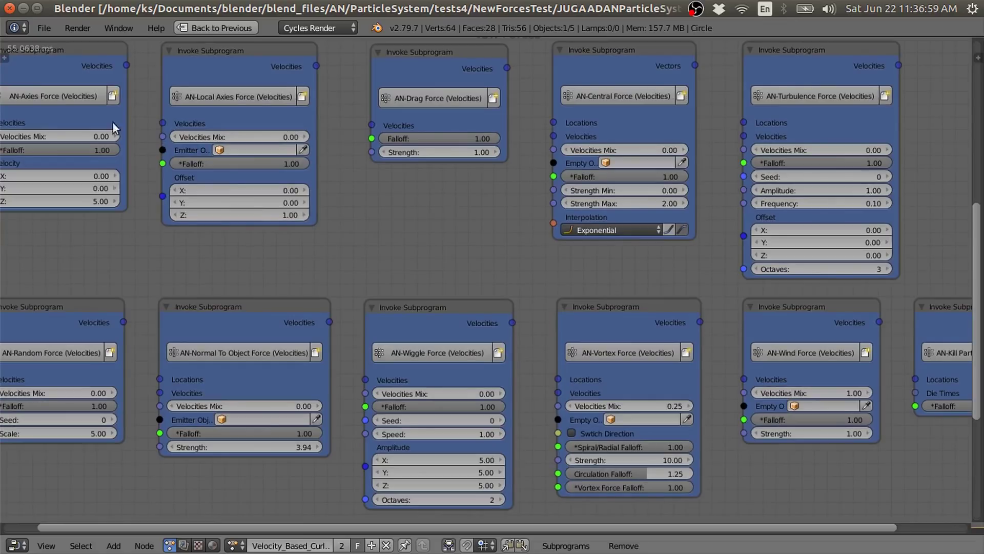
Step: Examine the AN-Axies Force node's input sockets, pulling trial links out of them without connecting anything
middle_click_drag(112, 122, 435, 156)
left_click(386, 84)
scroll(460, 119, "up", 3)
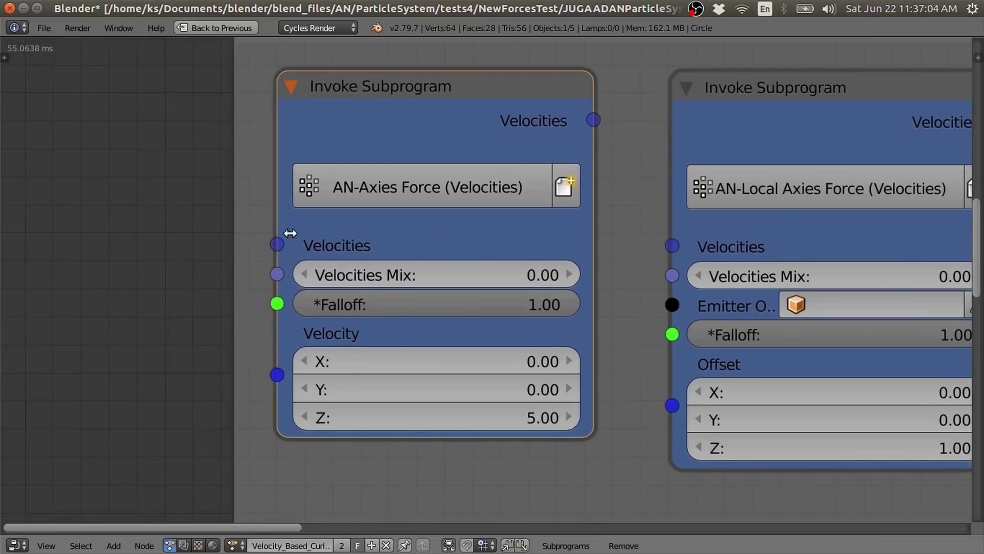
left_click_drag(277, 245, 193, 206)
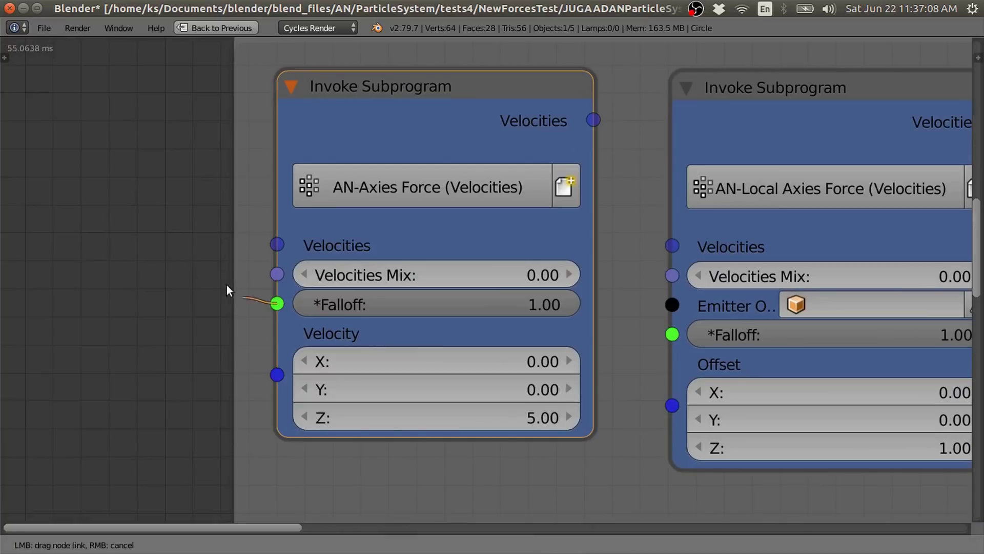
left_click_drag(277, 375, 373, 403)
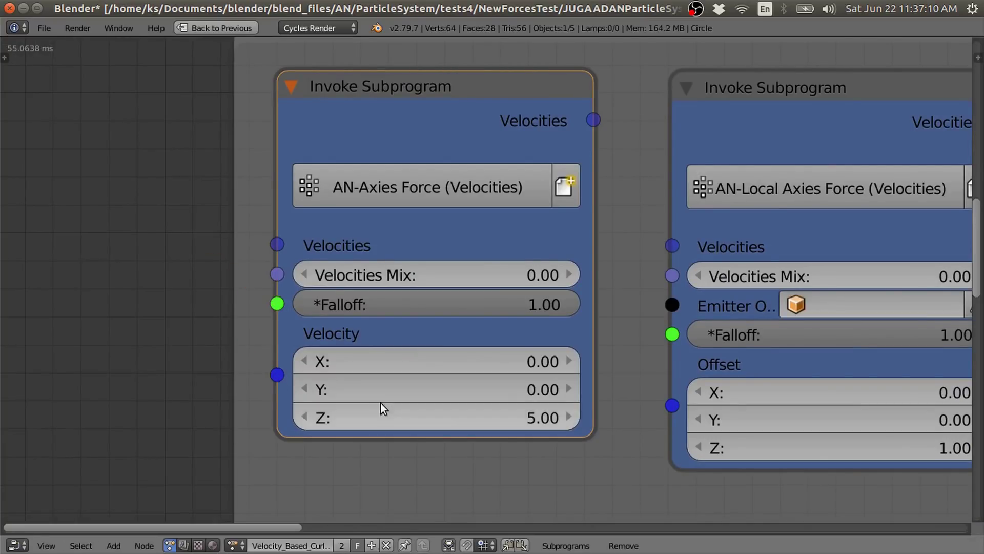
scroll(372, 369, "down", 2)
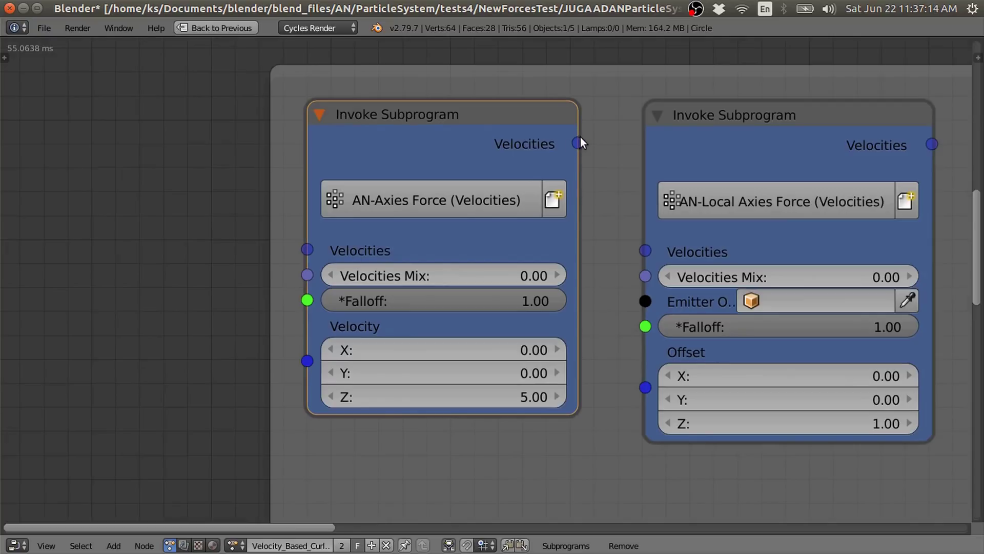
Step: Connect the AN-Axies Force node's Velocities output to the Velocities input of the AN-Local Axies Force node
left_click(700, 119)
left_click(463, 137)
middle_click_drag(759, 149, 648, 146)
left_click(494, 147)
left_click_drag(469, 143, 536, 249)
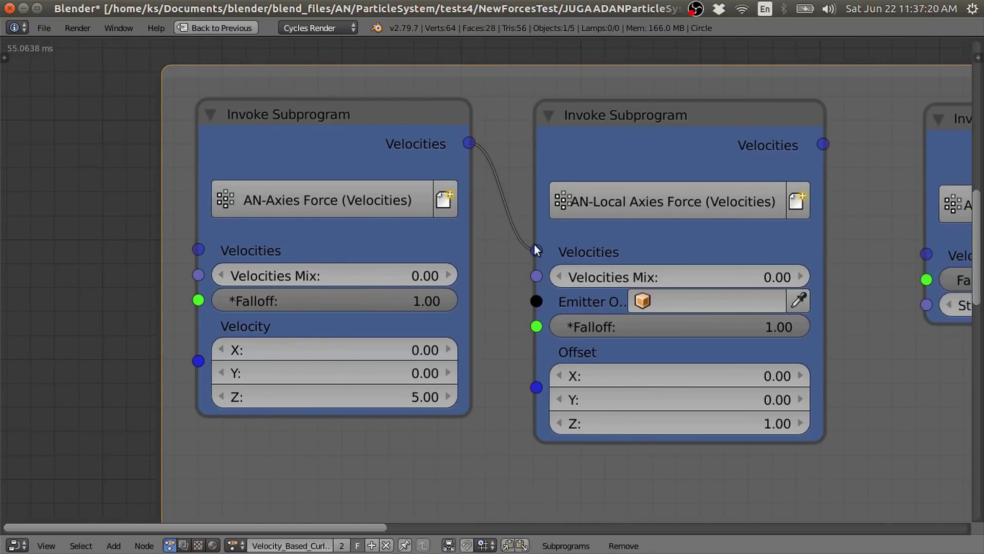
mouse_move(407, 143)
left_mouse_down()
mouse_move(411, 118)
mouse_move(387, 143)
mouse_move(394, 131)
left_mouse_up()
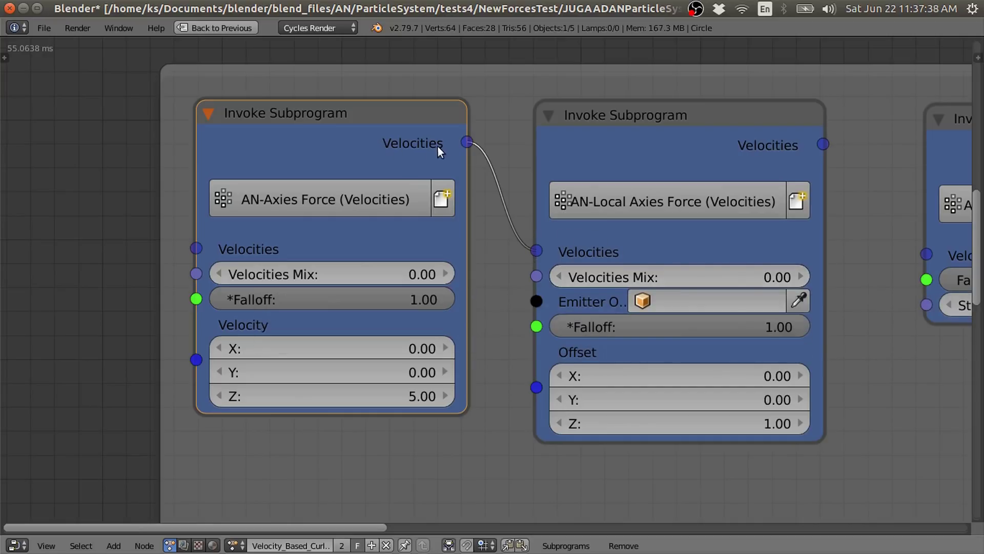
Step: Examine the AN-Particle Input node's Pre Locations and Pre Velocities outputs above the New Forces frame
scroll(439, 143, "down", 2)
middle_click_drag(296, 249, 394, 336)
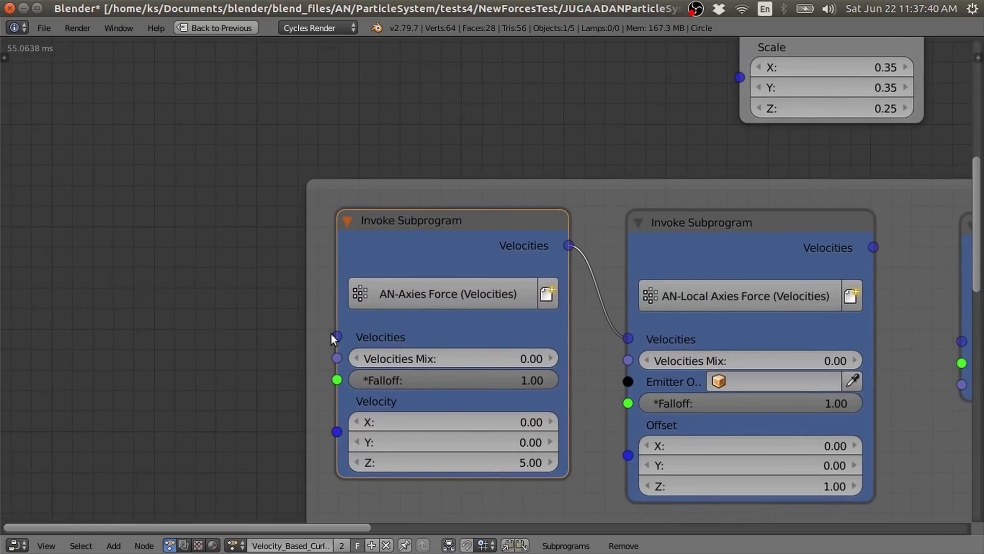
scroll(331, 334, "down", 2)
middle_click_drag(478, 135, 456, 376, "shift")
scroll(586, 168, "up", 2)
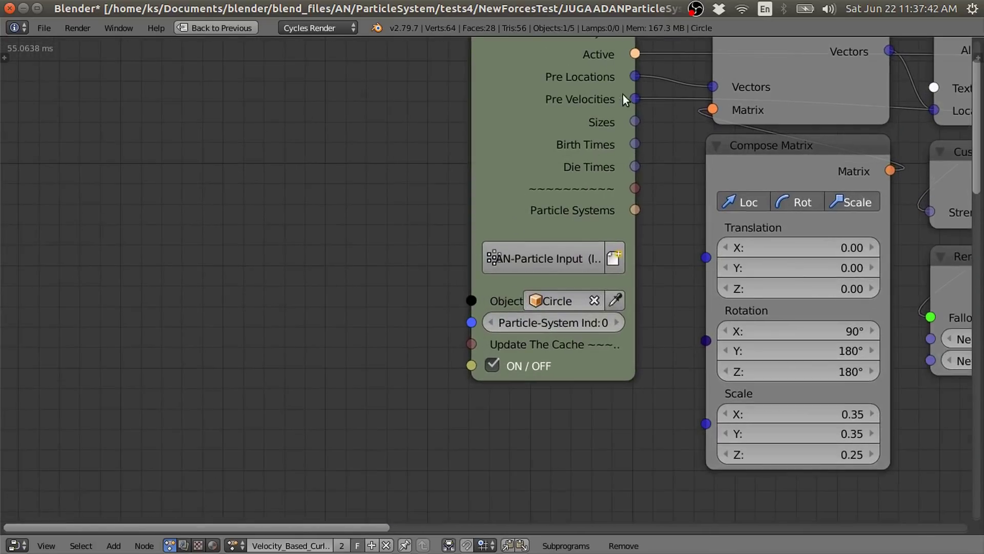
scroll(573, 287, "down", 2)
middle_click_drag(471, 507, 475, 272)
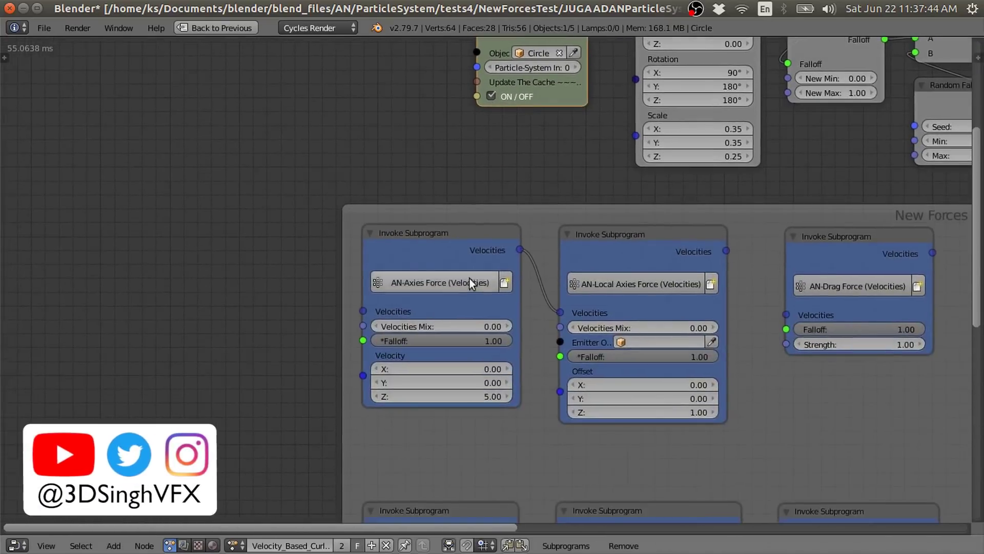
Step: Examine the Velocities Mix, Falloff and Velocity inputs of the AN-Axies Force node
scroll(475, 272, "up", 4)
scroll(518, 254, "down", 1)
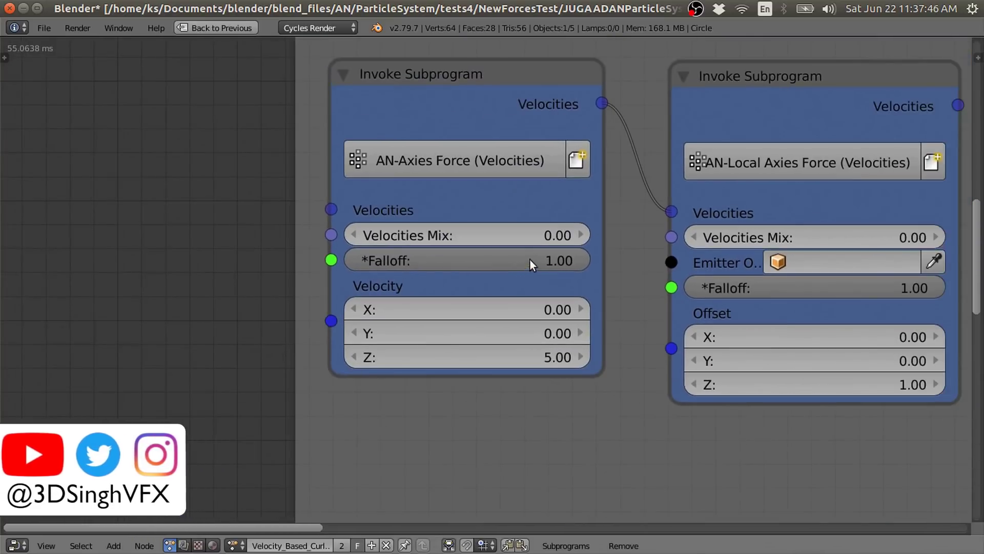
left_click_drag(564, 260, 564, 259)
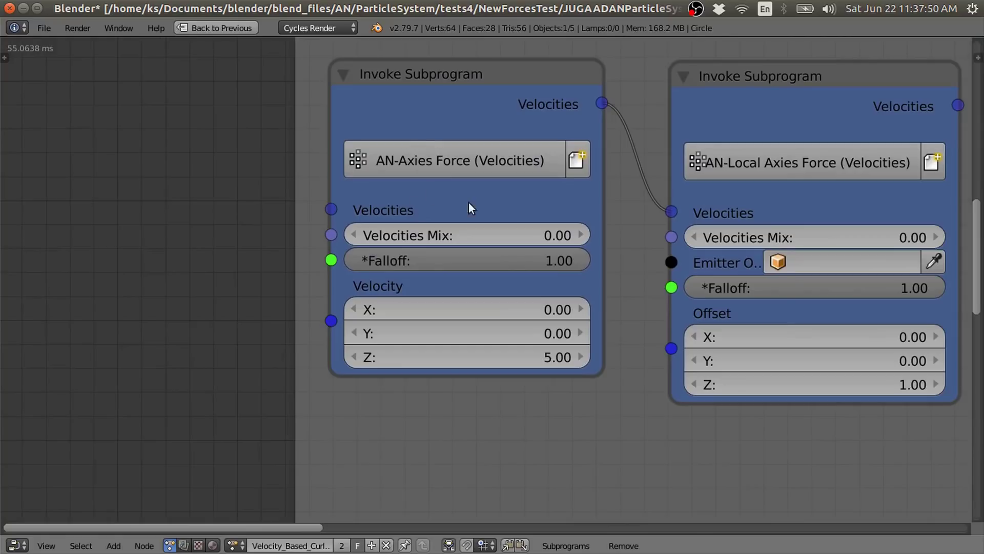
scroll(485, 264, "down", 2)
scroll(494, 272, "up", 1)
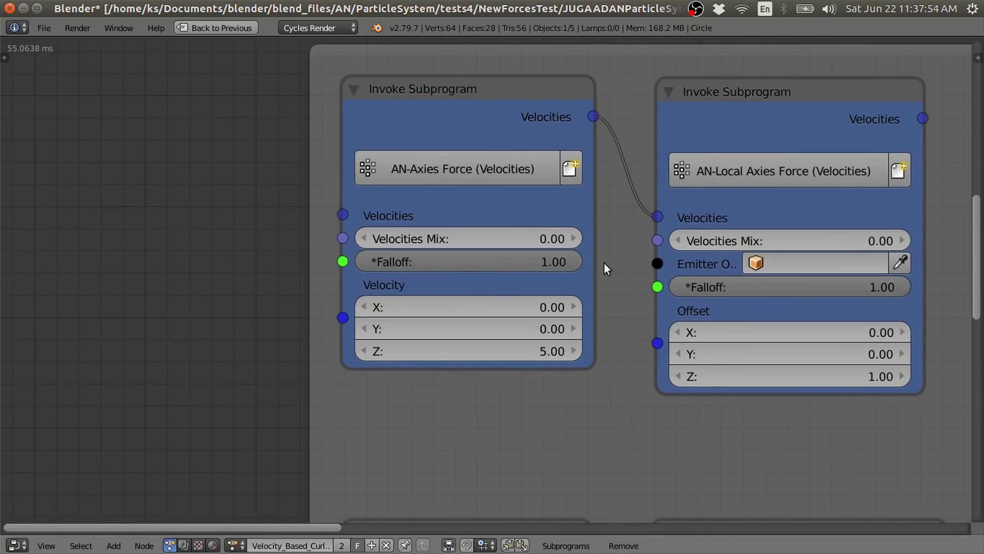
middle_click_drag(564, 372, 534, 315)
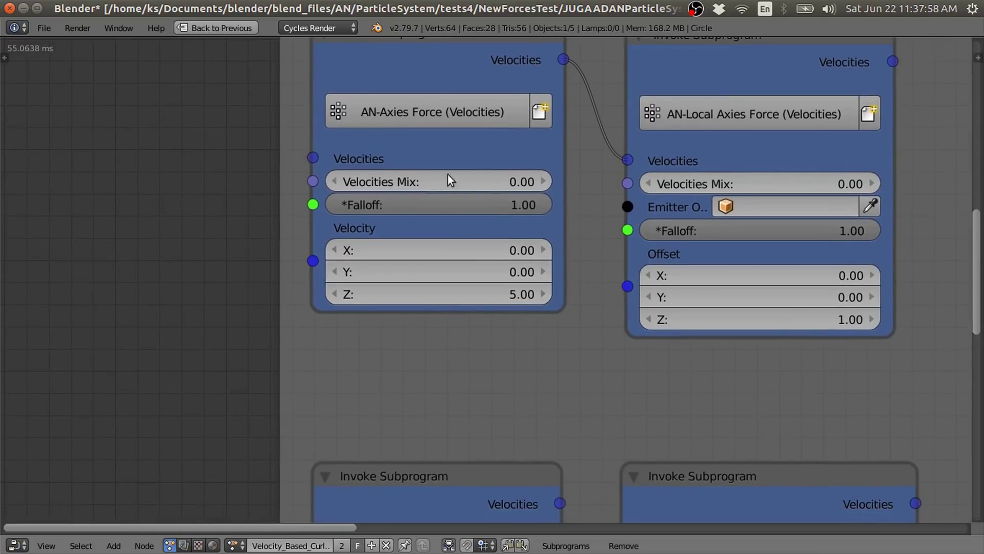
scroll(607, 314, "down", 1)
middle_click_drag(589, 319, 572, 360)
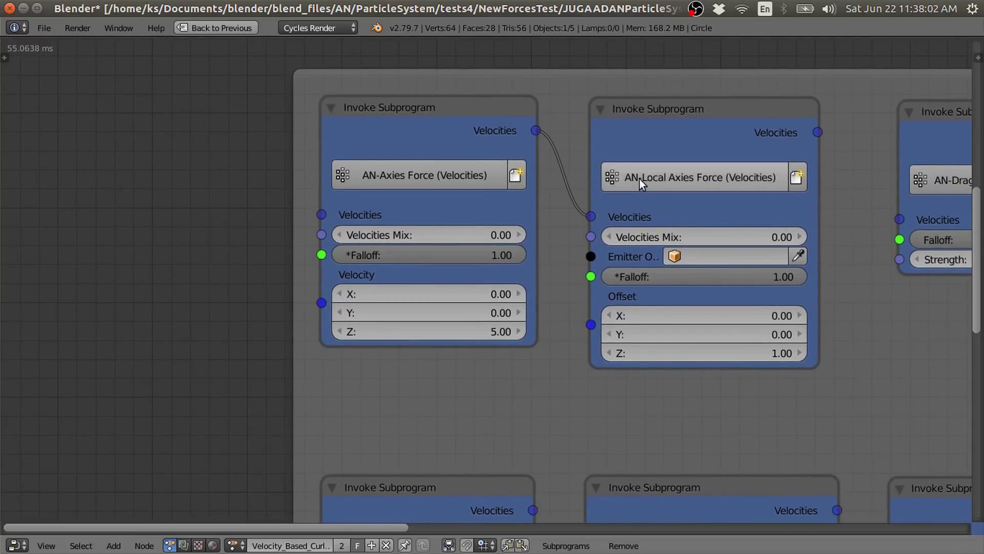
Step: Examine the object inputs and settings of the other force nodes, from AN-Local Axies Force to AN-Wind Force
scroll(639, 179, "up", 1)
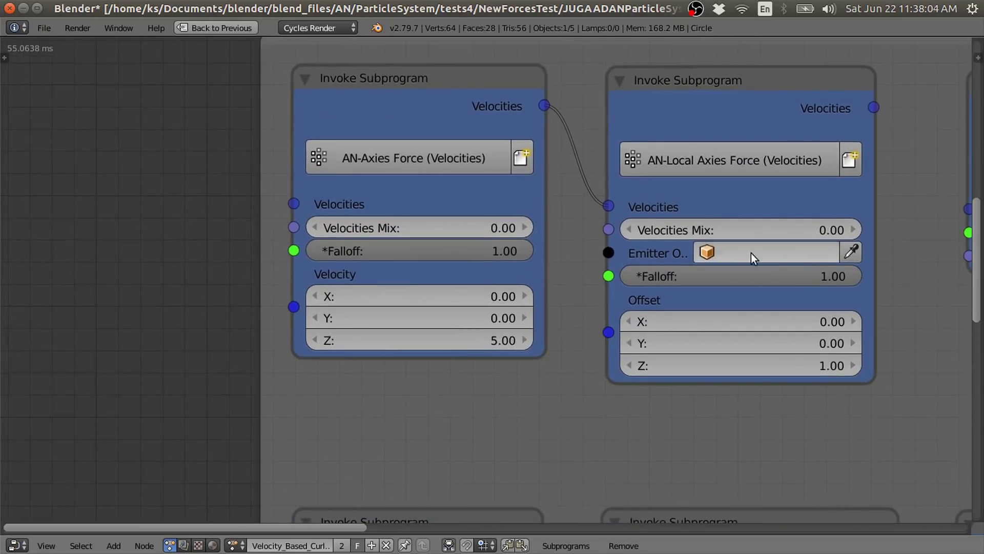
middle_click_drag(751, 253, 503, 255)
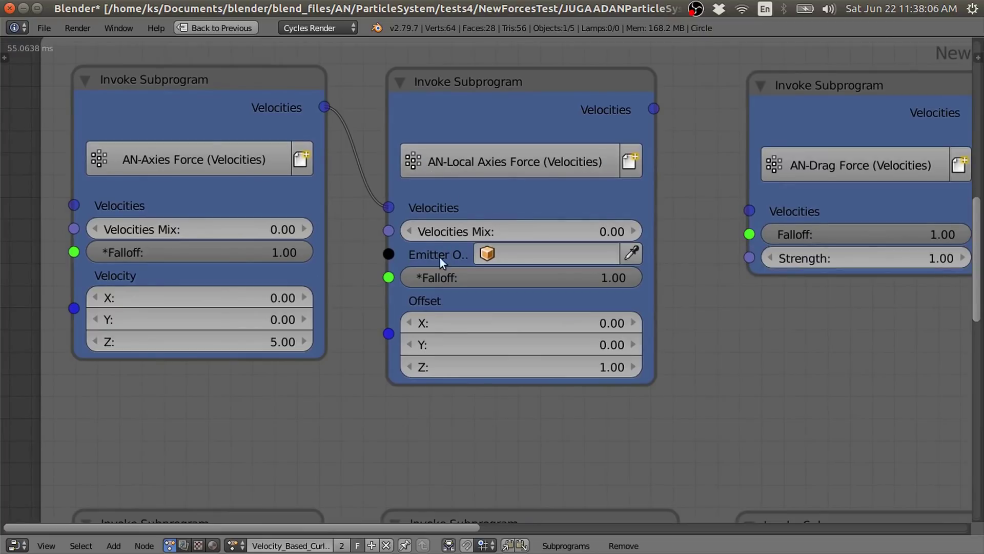
scroll(582, 269, "down", 2)
middle_click_drag(774, 309, 550, 284)
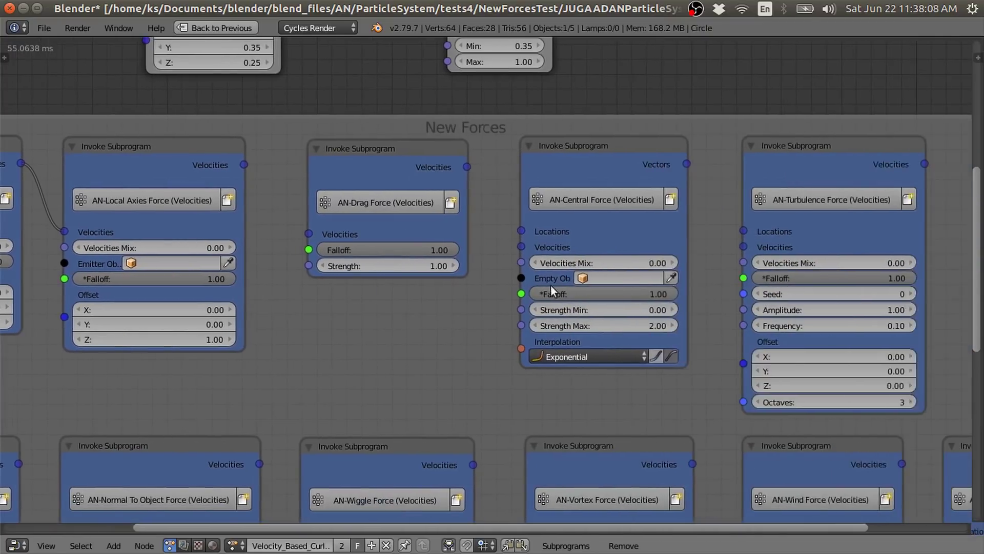
scroll(551, 284, "up", 2)
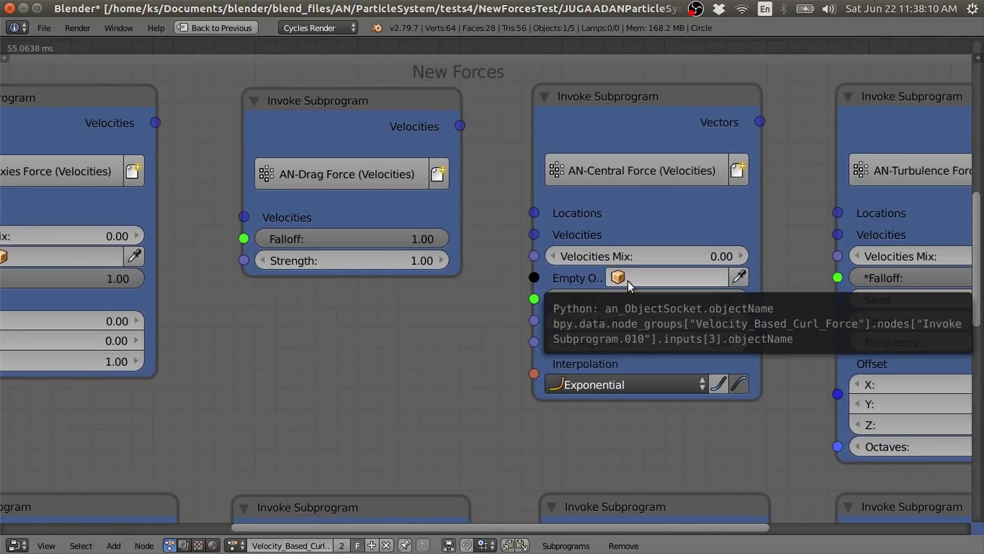
scroll(629, 281, "down", 4)
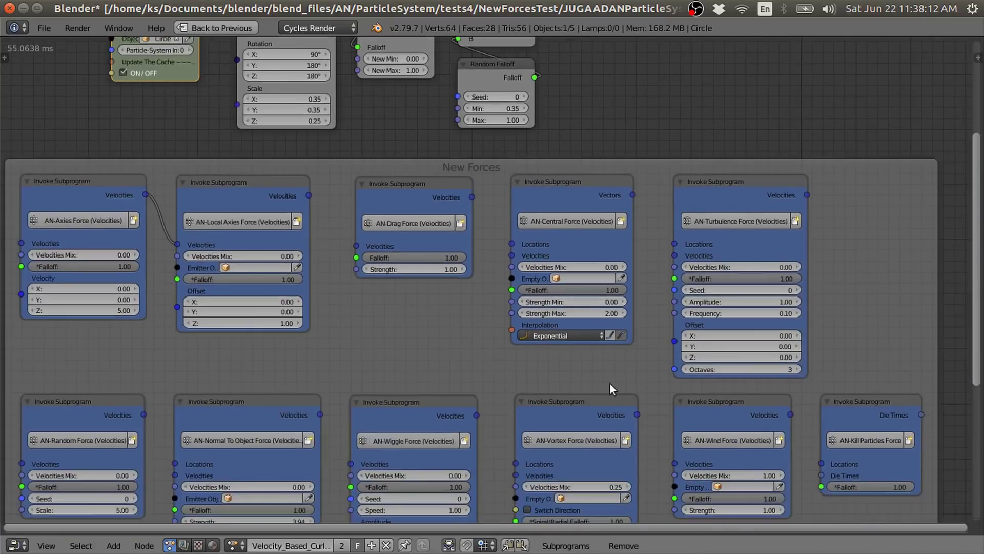
middle_click_drag(610, 382, 692, 270)
scroll(548, 324, "up", 3)
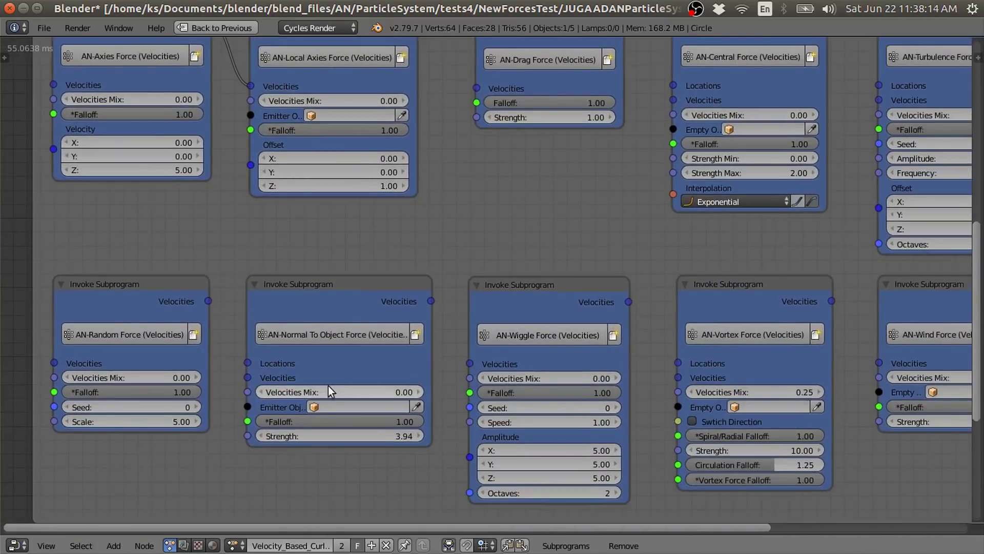
middle_click_drag(328, 385, 444, 318)
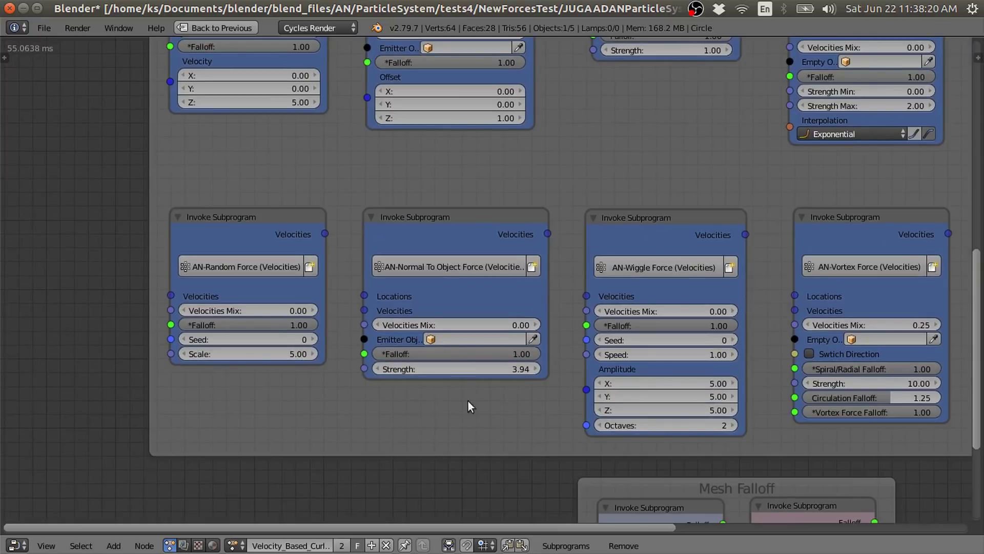
middle_click_drag(752, 460, 511, 455)
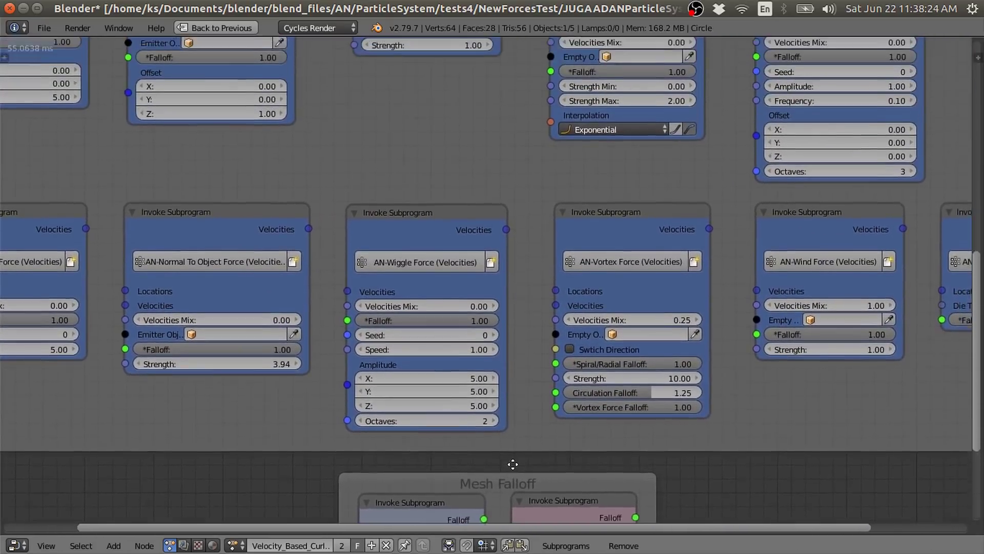
Step: Temporarily widen the blue-grey node in the Mesh Falloff frame to read its full subprogram name
scroll(512, 455, "down", 3)
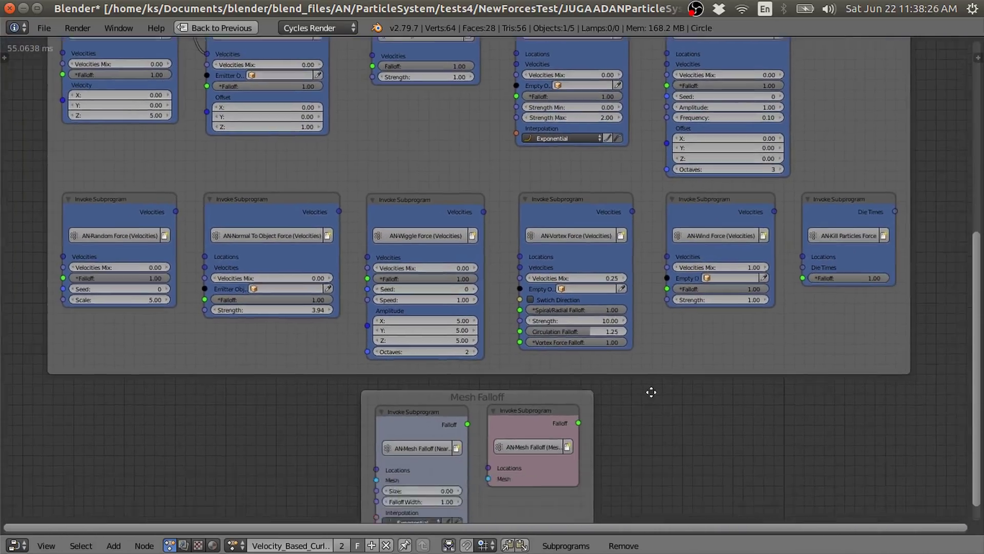
middle_click_drag(650, 391, 657, 267)
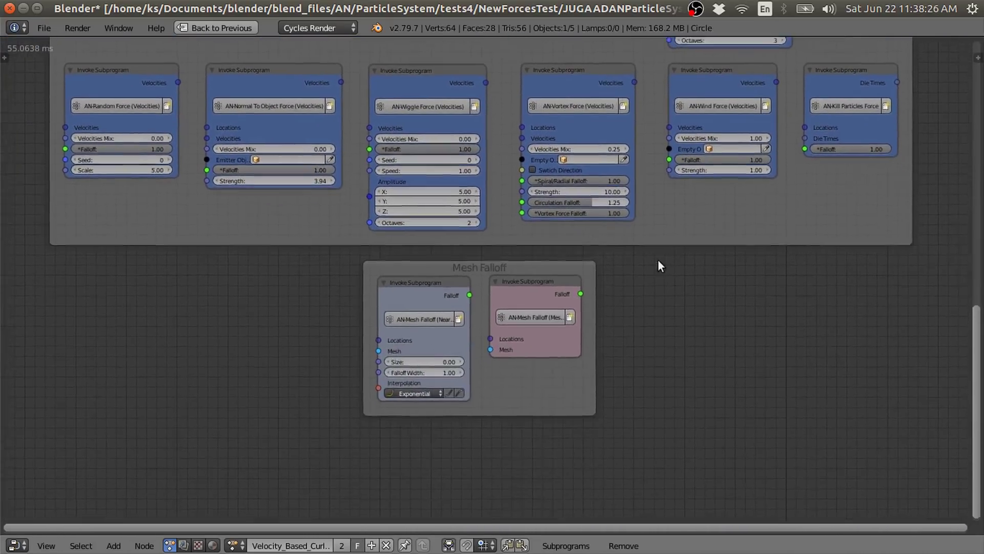
scroll(636, 321, "up", 2)
scroll(704, 367, "up", 1)
middle_click_drag(705, 367, 713, 286)
scroll(712, 286, "up", 1)
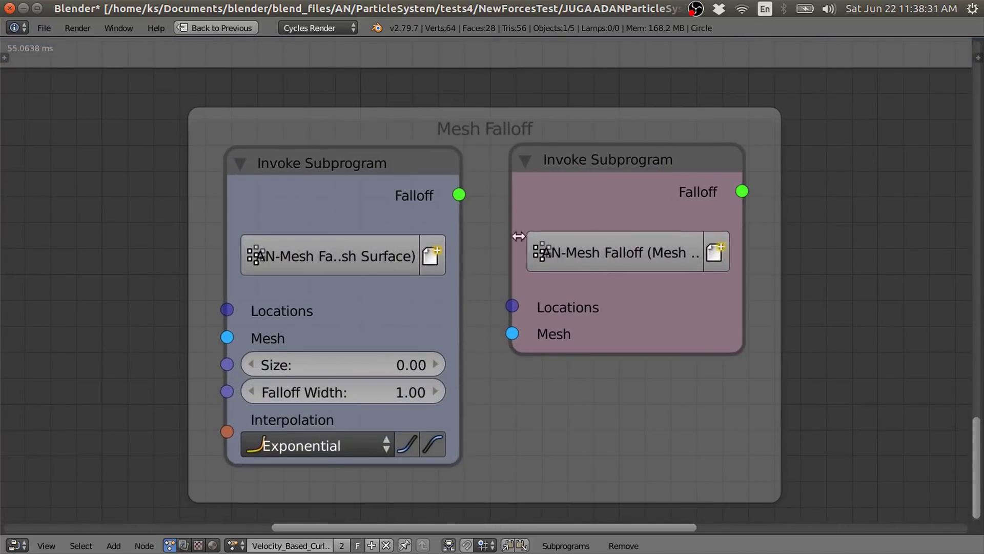
mouse_move(394, 187)
left_mouse_down()
mouse_move(397, 207)
mouse_move(403, 183)
mouse_move(394, 185)
left_mouse_up()
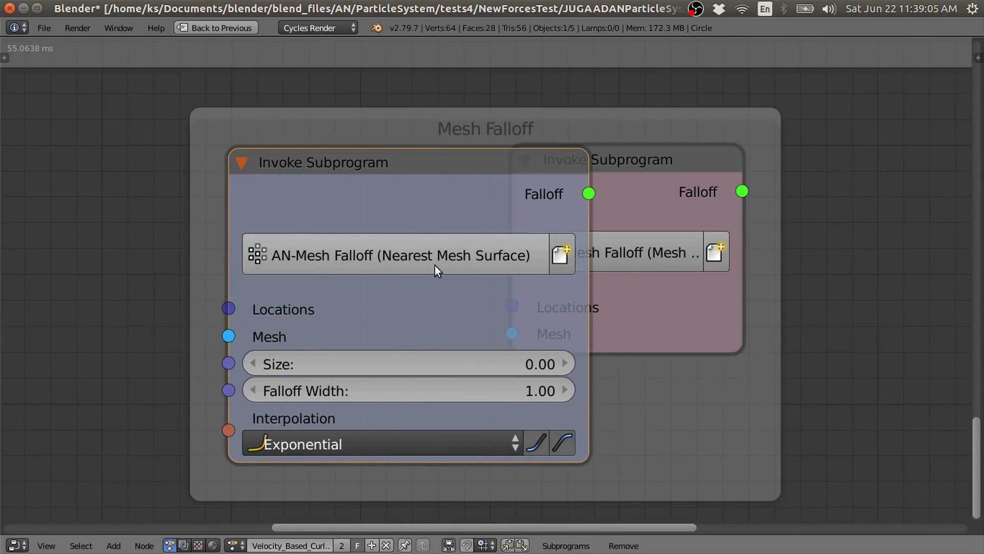
left_click_drag(583, 280, 466, 277)
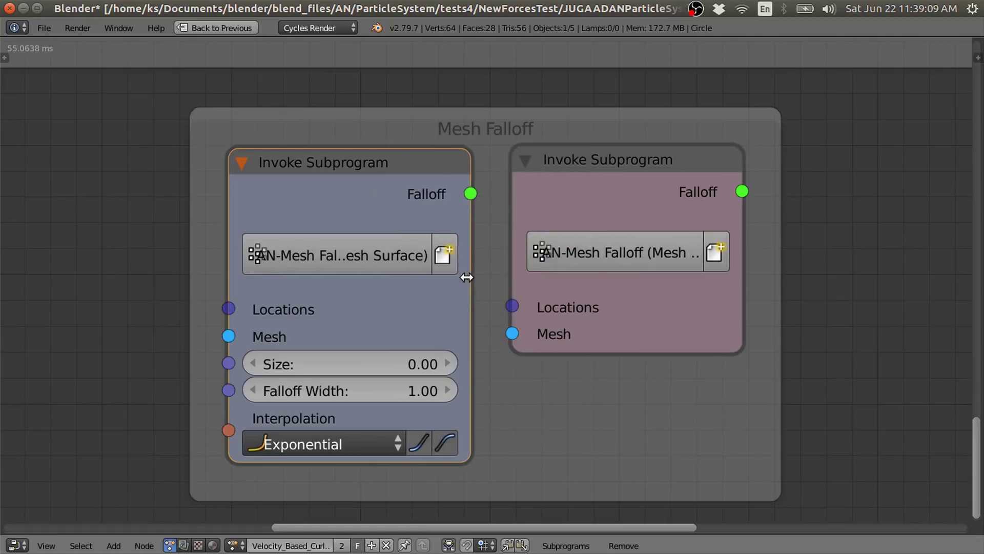
Step: Inspect the pink Mesh Falloff node's subprogram name and its Falloff output, then select the blue-grey node beside it
mouse_move(568, 186)
left_mouse_down()
mouse_move(575, 204)
mouse_move(568, 177)
mouse_move(568, 186)
left_mouse_up()
mouse_move(744, 171)
left_mouse_down()
mouse_move(857, 170)
mouse_move(744, 172)
left_mouse_up()
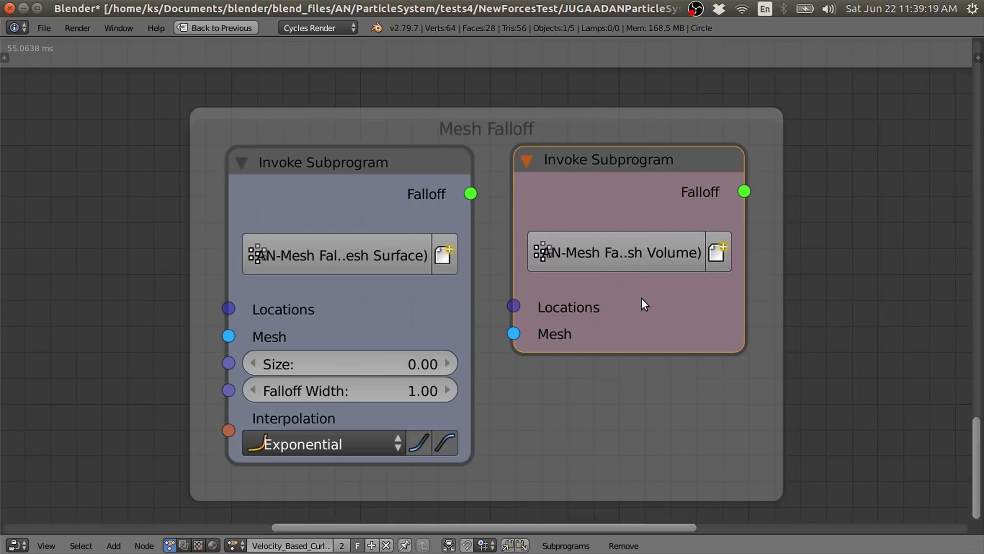
left_click_drag(744, 191, 795, 177)
left_click_drag(411, 174, 395, 192)
Step: Review the complete set of force nodes in the New Forces frame
scroll(395, 191, "down", 4)
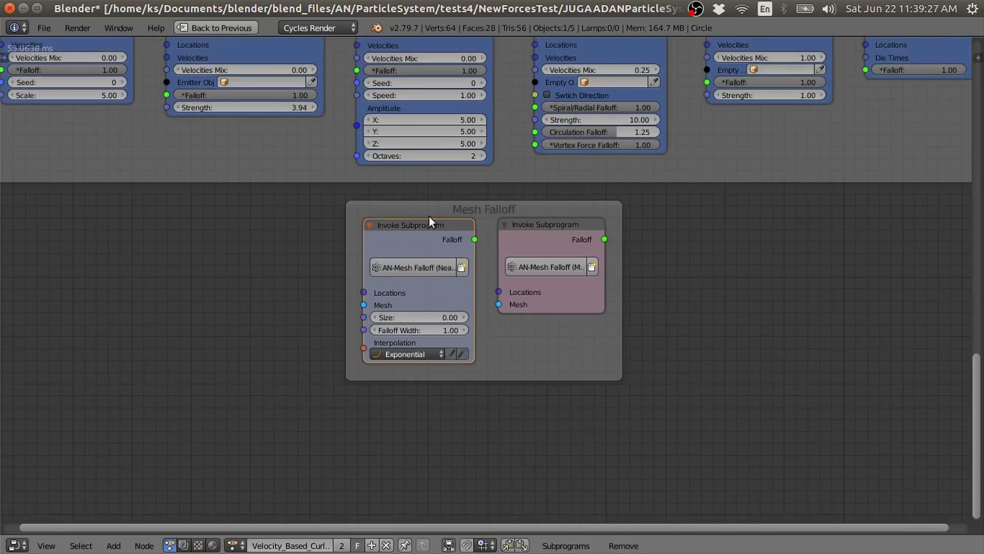
middle_click_drag(429, 216, 458, 334)
scroll(457, 335, "down", 2)
scroll(564, 334, "down", 2)
middle_click_drag(704, 330, 687, 467)
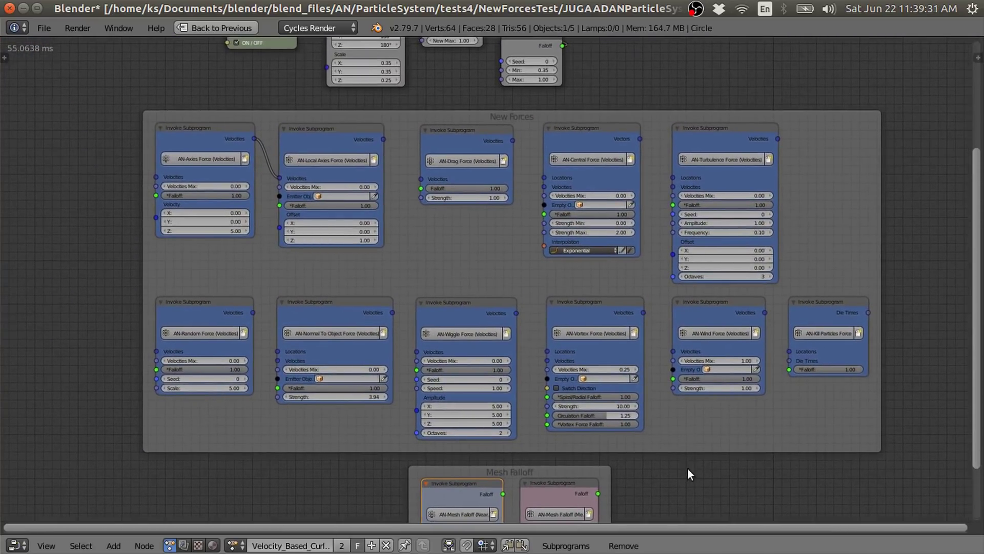
scroll(684, 450, "up", 1)
scroll(690, 484, "up", 1)
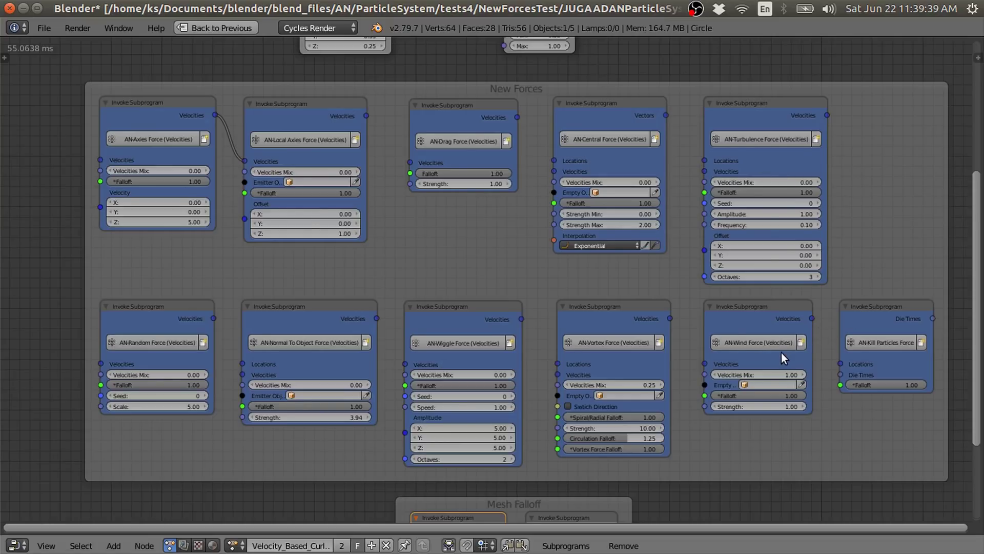
scroll(781, 352, "up", 1)
middle_click_drag(829, 450, 793, 446)
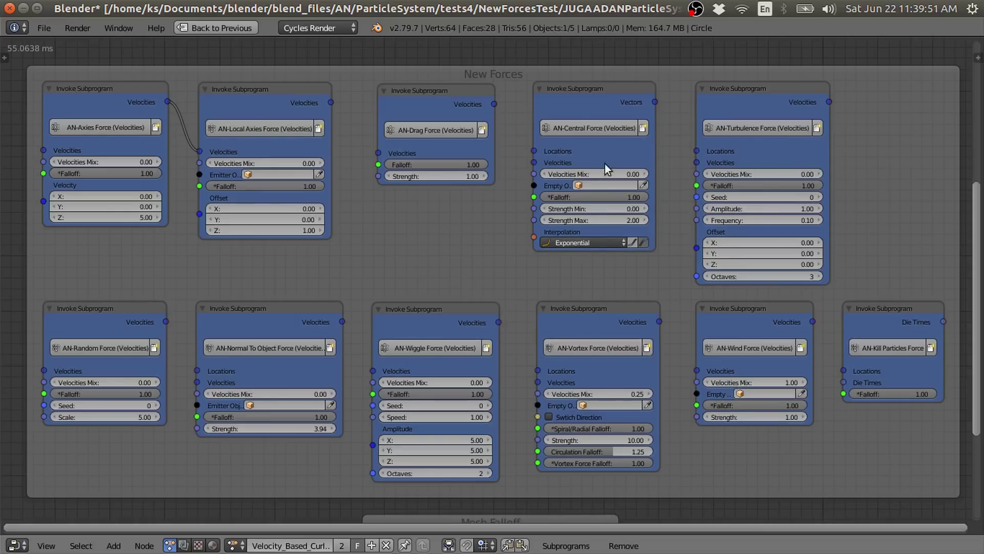
scroll(551, 288, "down", 2)
scroll(312, 264, "up", 1)
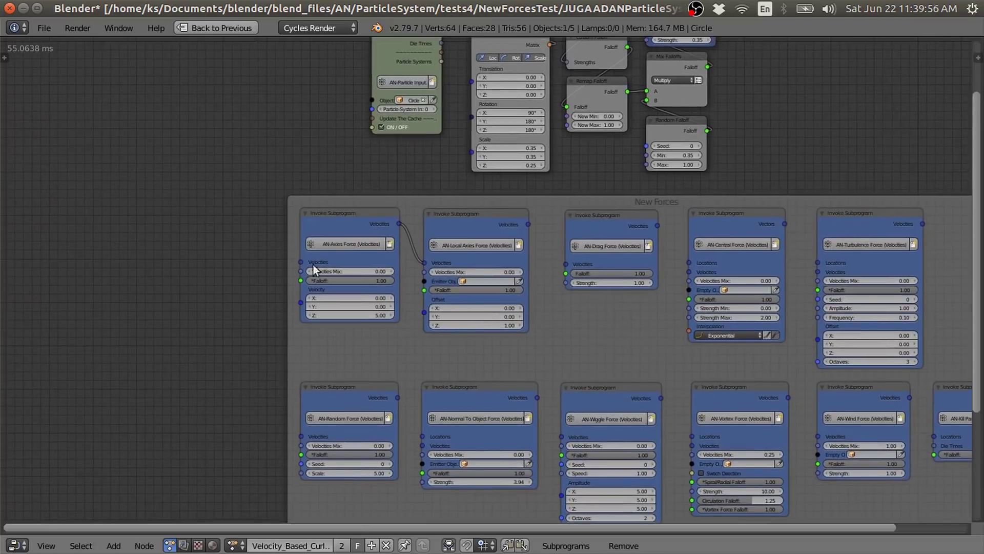
scroll(460, 245, "up", 1)
key("shift+a")
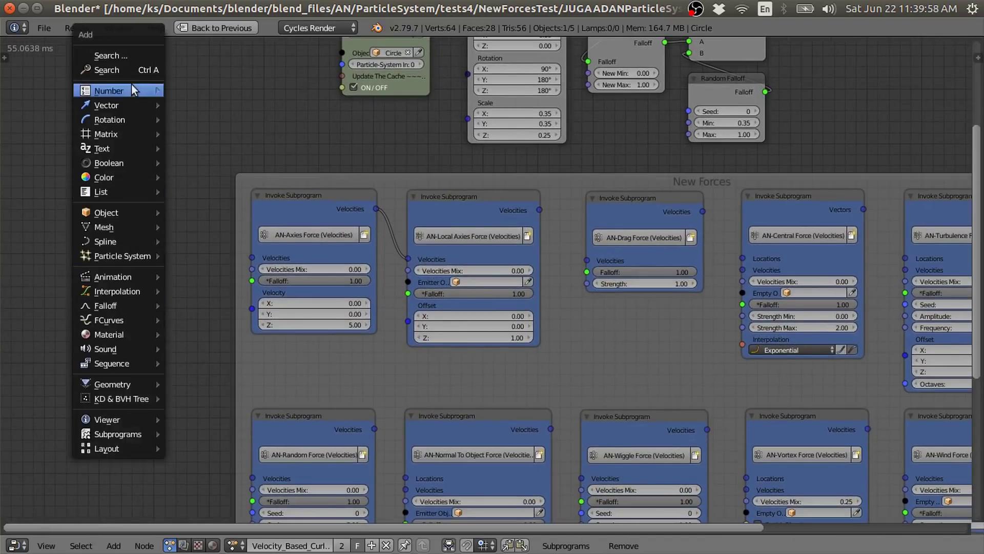
middle_click_drag(655, 362, 651, 359)
scroll(463, 246, "down", 2)
middle_click_drag(463, 246, 439, 200)
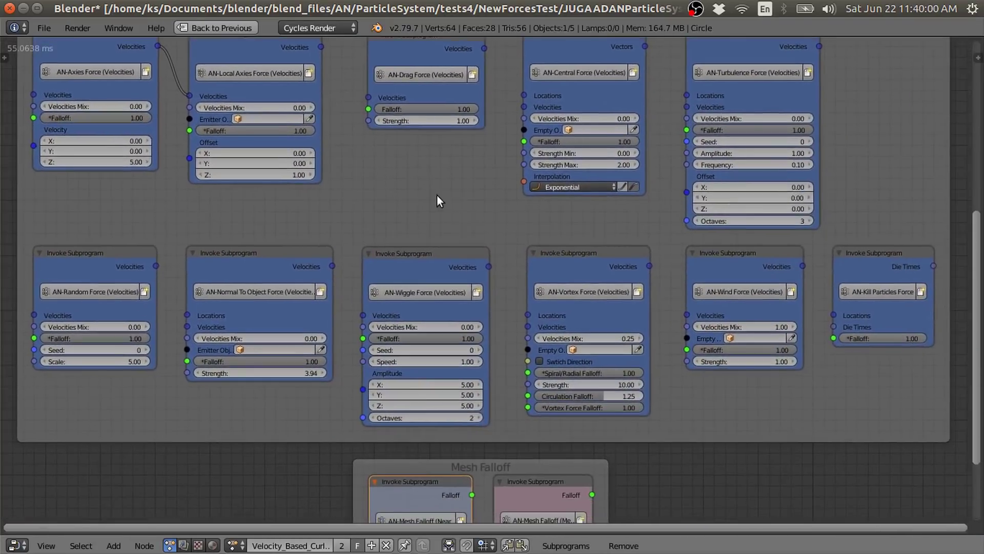
Step: Select the AN-Vortex Force node, look into its subprogram network with the Curl Force Based On Velocity frame, and return to the main tree
scroll(585, 246, "up", 3)
scroll(589, 220, "up", 1)
left_click(584, 219)
mouse_move(567, 229)
left_mouse_down()
mouse_move(579, 224)
mouse_move(564, 226)
left_mouse_up()
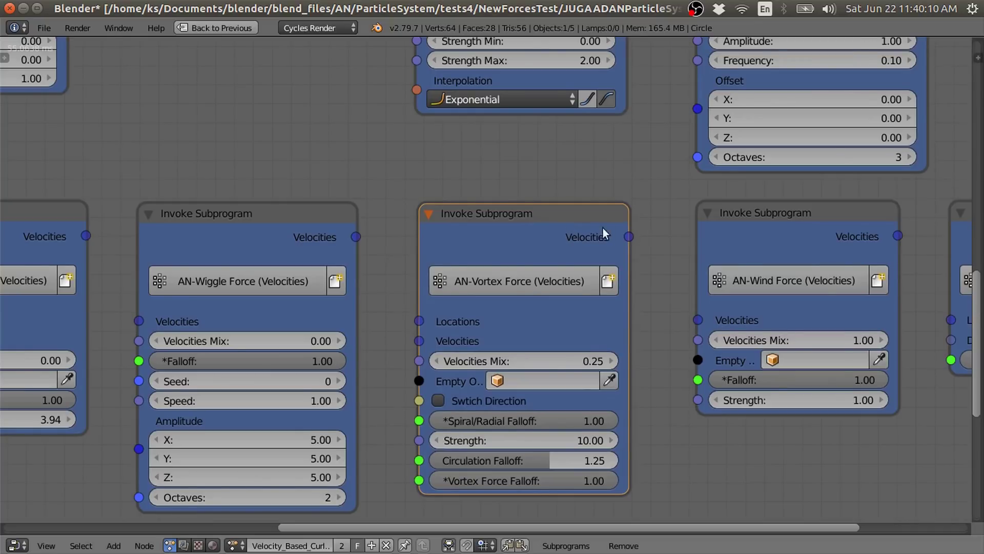
scroll(602, 228, "down", 1)
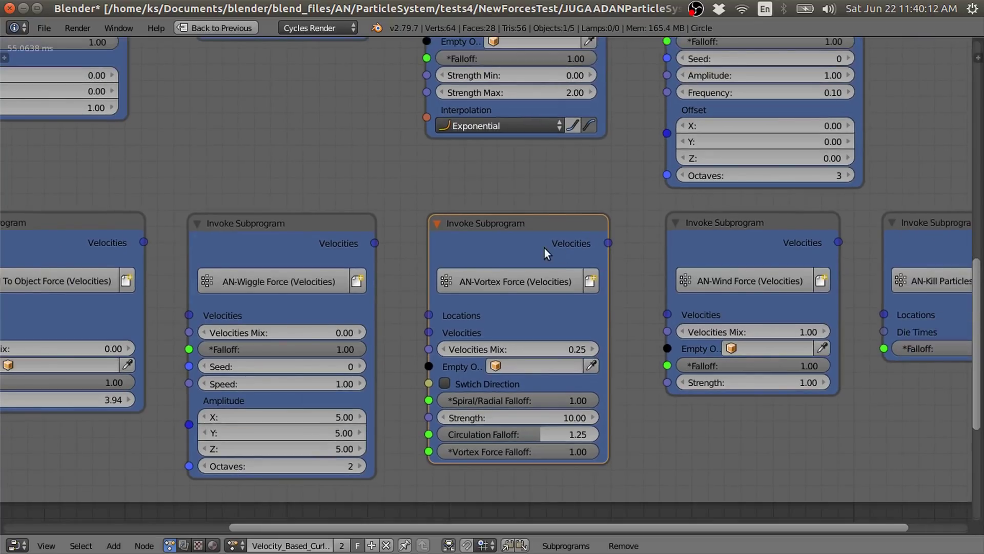
key("Tab")
scroll(542, 297, "down", 2)
middle_click_drag(624, 360, 748, 97)
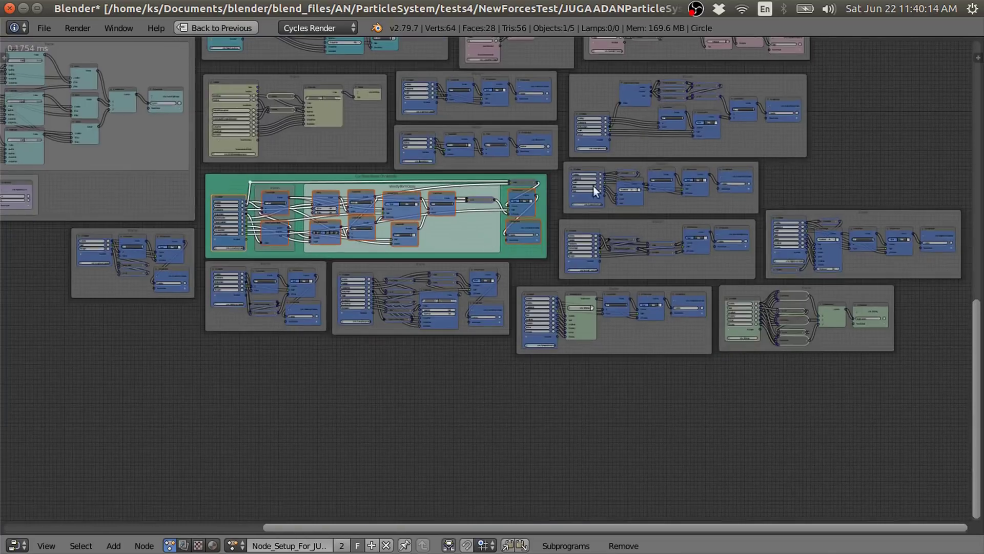
scroll(357, 253, "up", 2)
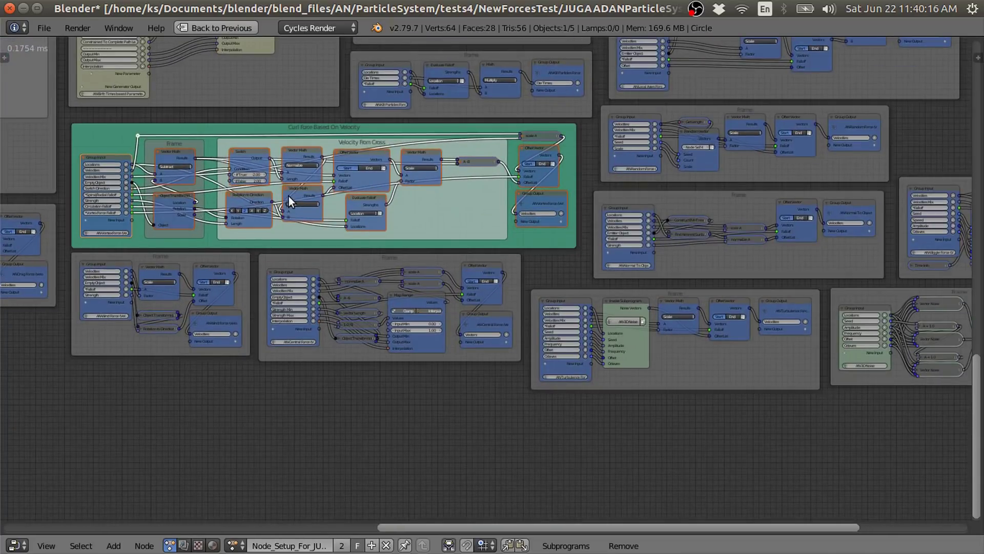
key("Tab")
Step: Examine the inputs of the AN-Vortex Force node, from Locations to Vortex Force Falloff, and compare it with the other New Forces nodes
scroll(469, 263, "up", 5)
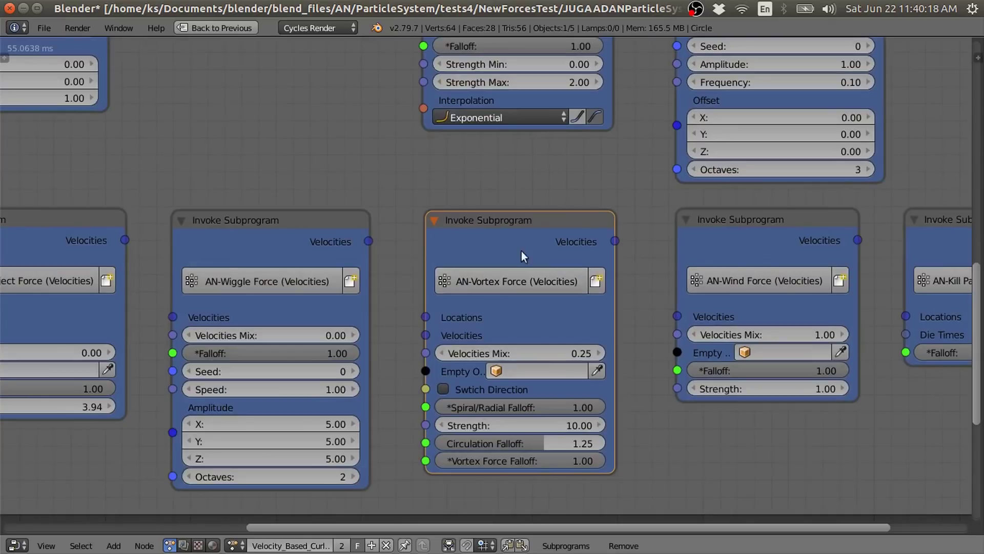
mouse_move(522, 250)
left_mouse_down()
mouse_move(545, 217)
mouse_move(526, 253)
left_mouse_up()
scroll(541, 253, "up", 1)
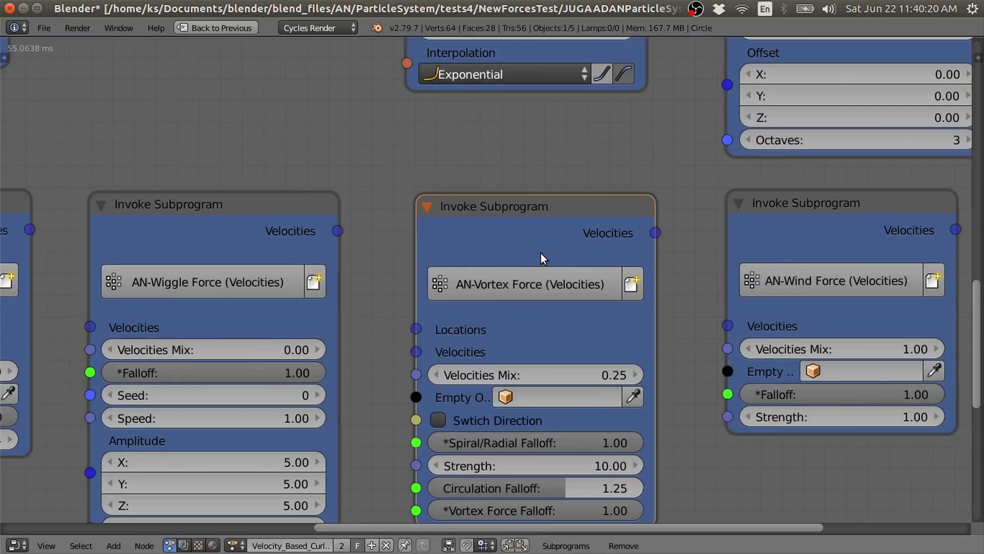
middle_click_drag(564, 266, 549, 116)
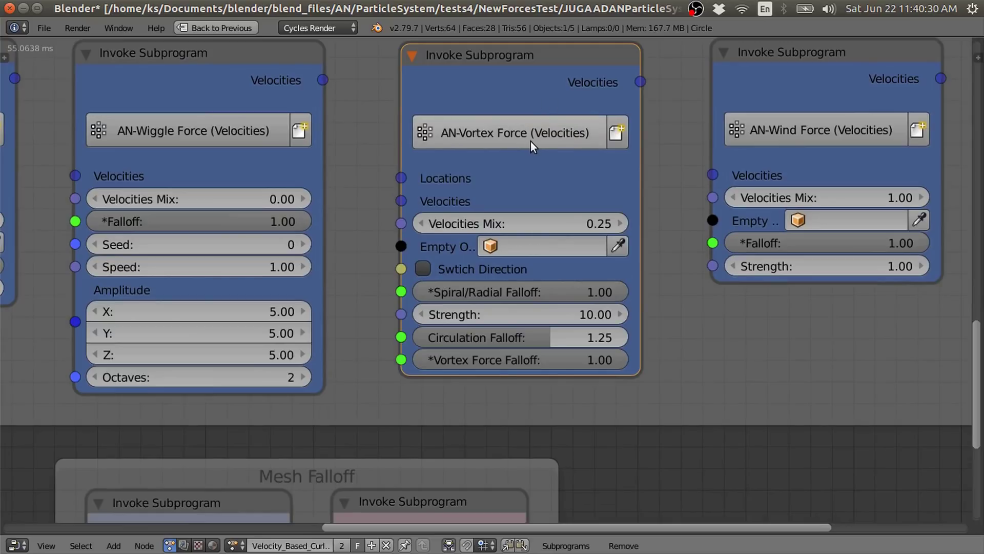
scroll(530, 140, "down", 3)
middle_click_drag(470, 109, 638, 253)
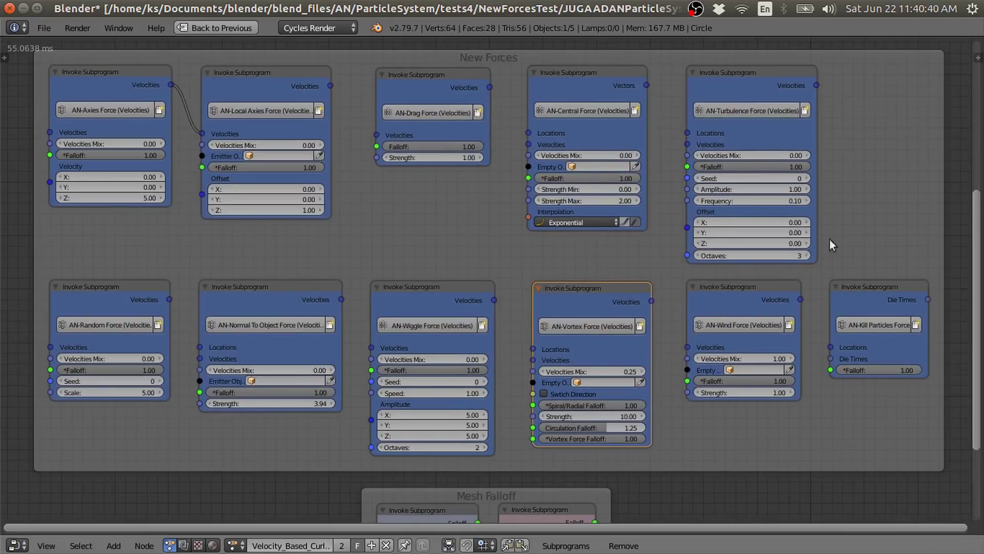
Step: Temporarily chain the Normal To Object, Wiggle and Vortex force nodes through their velocity outputs, and cut the links again
left_click_drag(494, 301, 533, 349)
left_click_drag(340, 301, 371, 348)
mouse_move(536, 341)
left_mouse_down("ctrl")
mouse_move(370, 343)
mouse_move(353, 292)
mouse_move(447, 334)
left_mouse_up("ctrl")
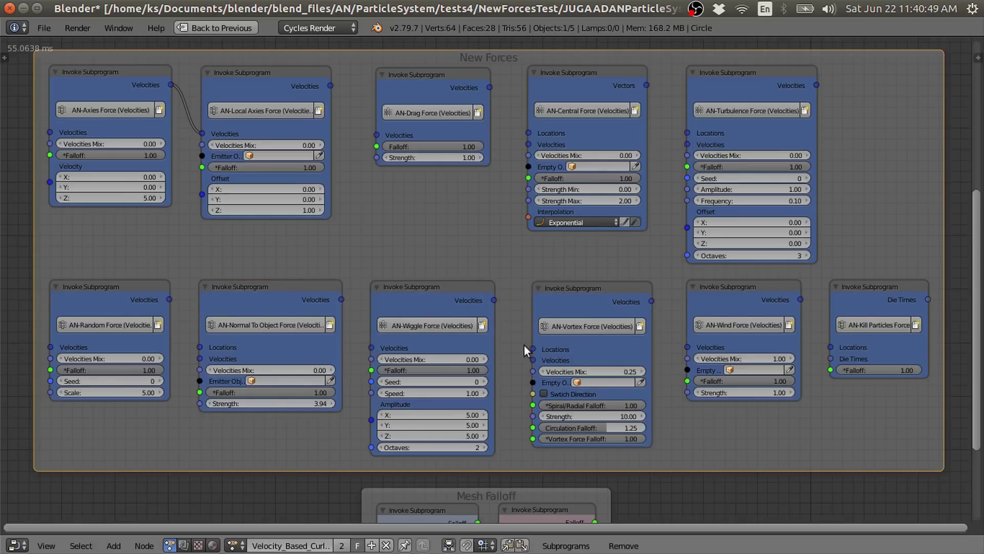
Step: Save the current file and open the recent file JUGAADANParticleSystemMain_v2.blend
key("ctrl+s")
left_click(370, 200)
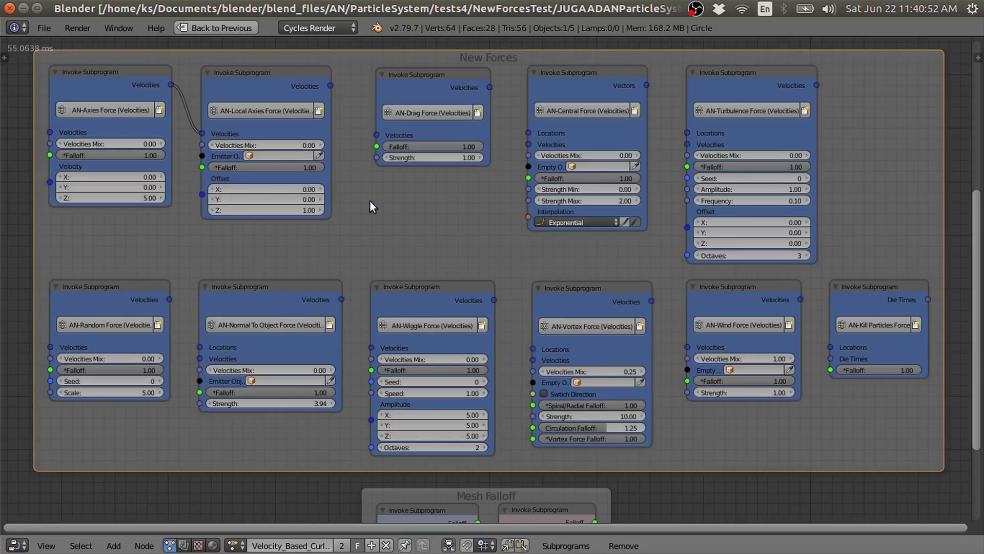
left_click(50, 26)
mouse_move(61, 74)
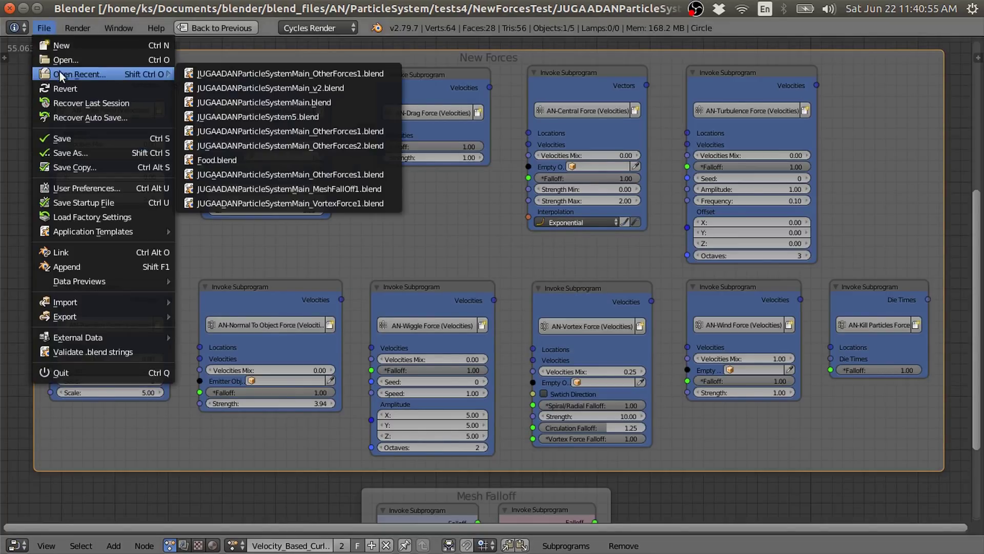
left_click(367, 88)
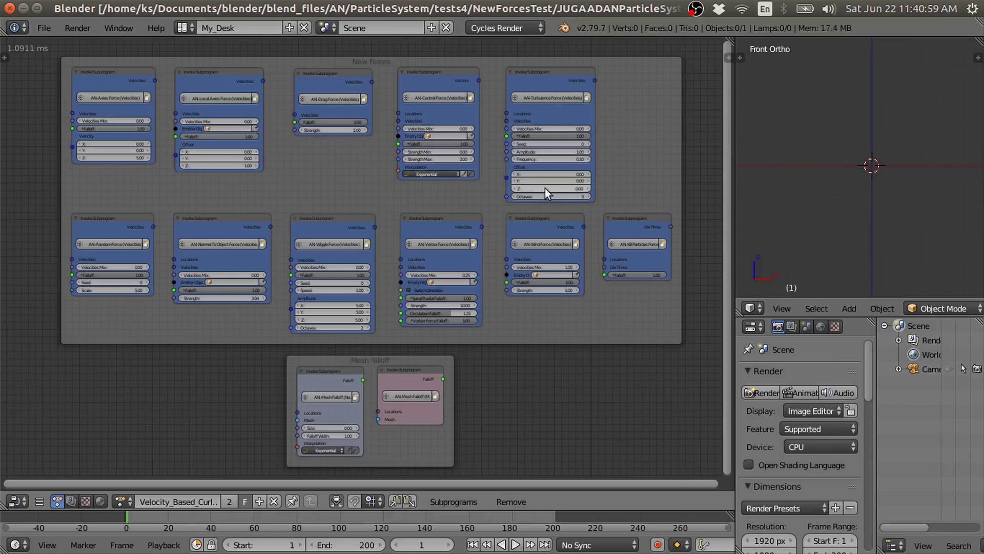
Step: Open the recent file JUGAADANParticleSystemMain.blend and examine the nodes in its Curl Force Based On Velocity frame
left_click(51, 30)
mouse_move(103, 75)
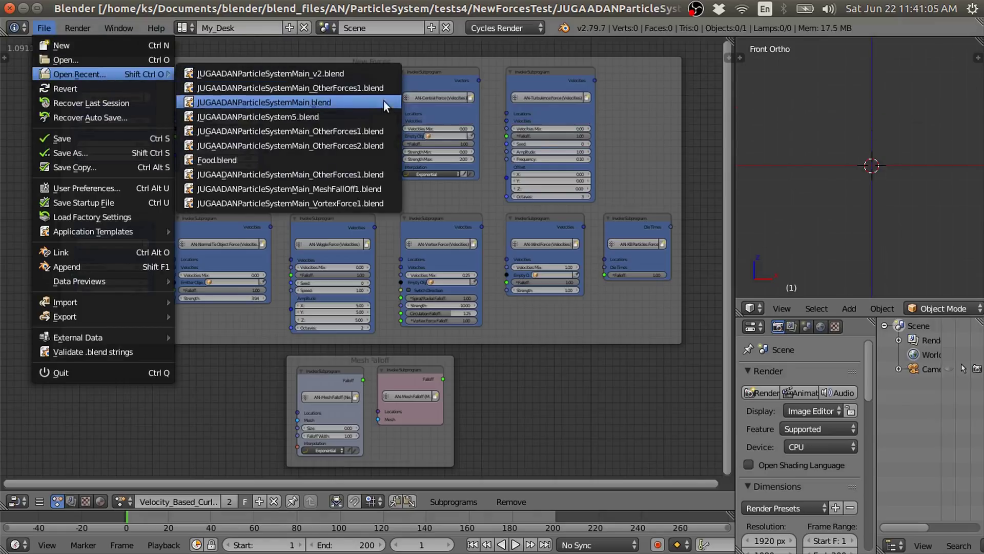
left_click(349, 102)
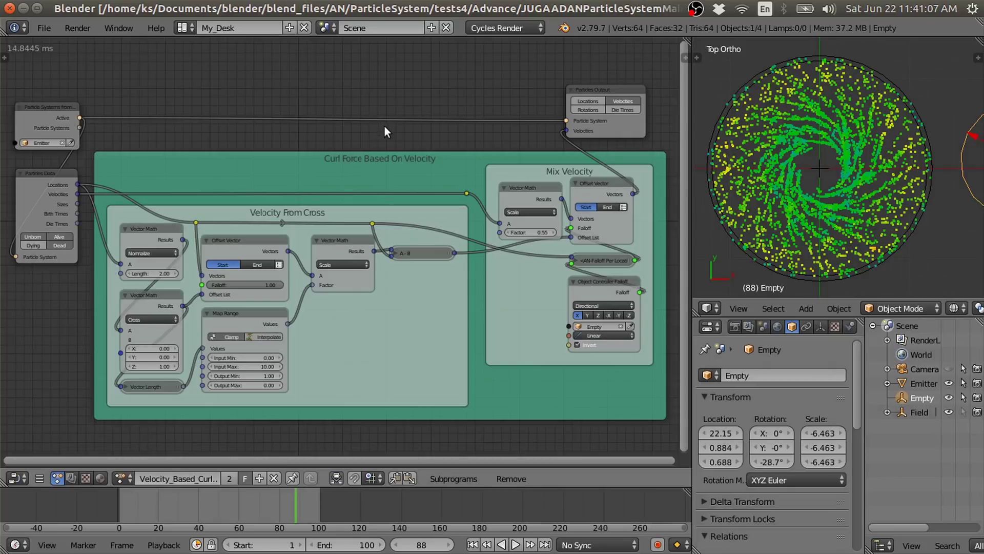
scroll(289, 279, "up", 1)
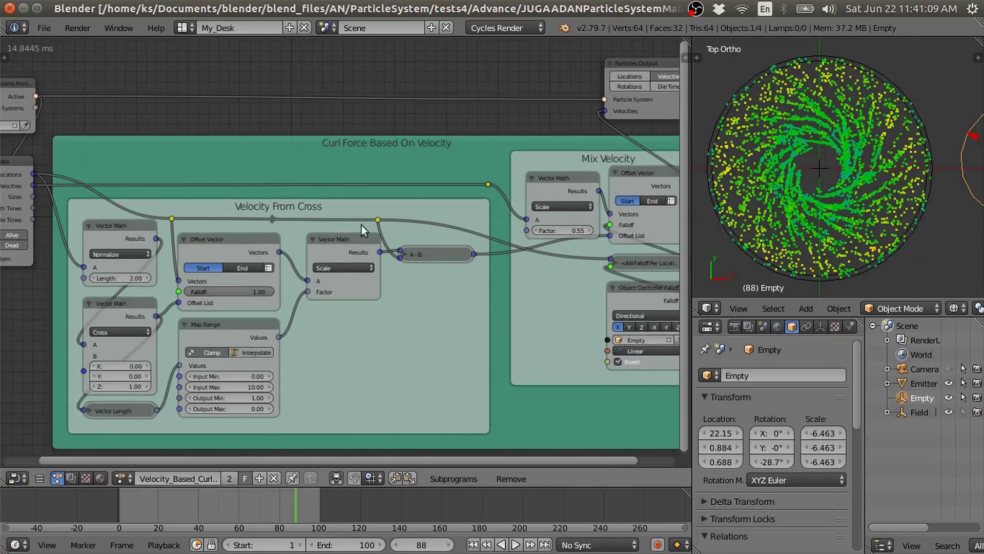
scroll(450, 168, "down", 1)
middle_click_drag(450, 168, 414, 138)
scroll(337, 137, "up", 1)
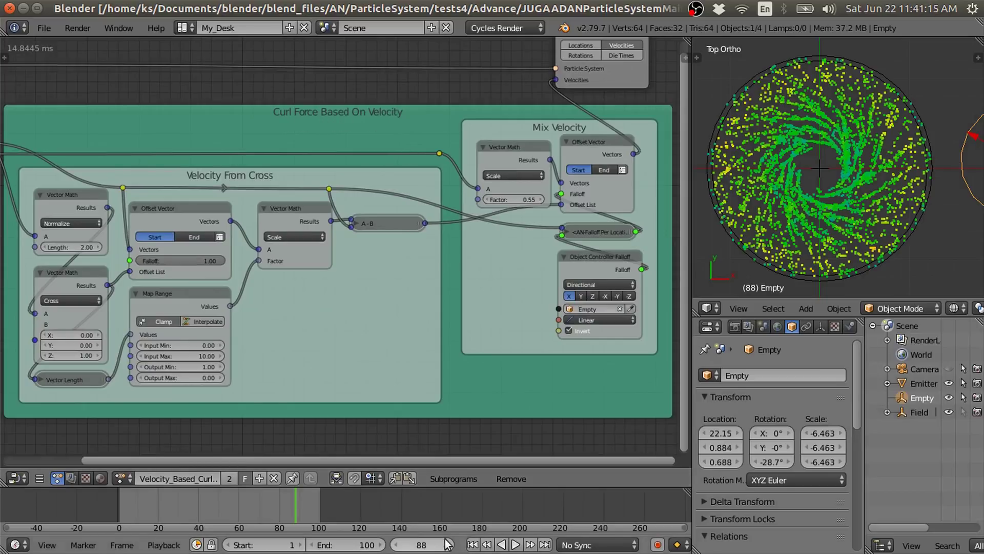
Step: Play the particle animation from the first frame for a moment, stop it, and review the complete curl force node setup
left_click(473, 544)
left_click(514, 544)
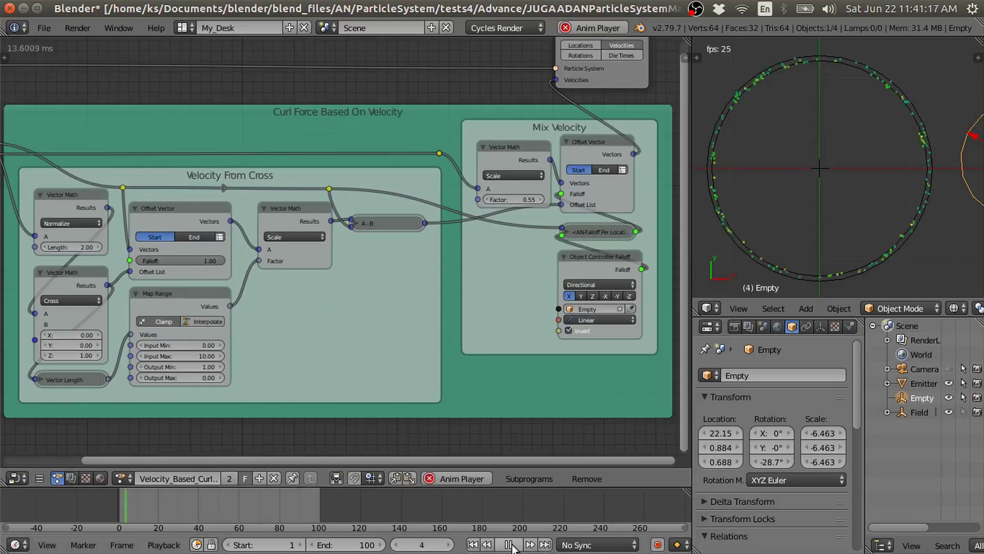
left_click(509, 545)
scroll(397, 310, "down", 1)
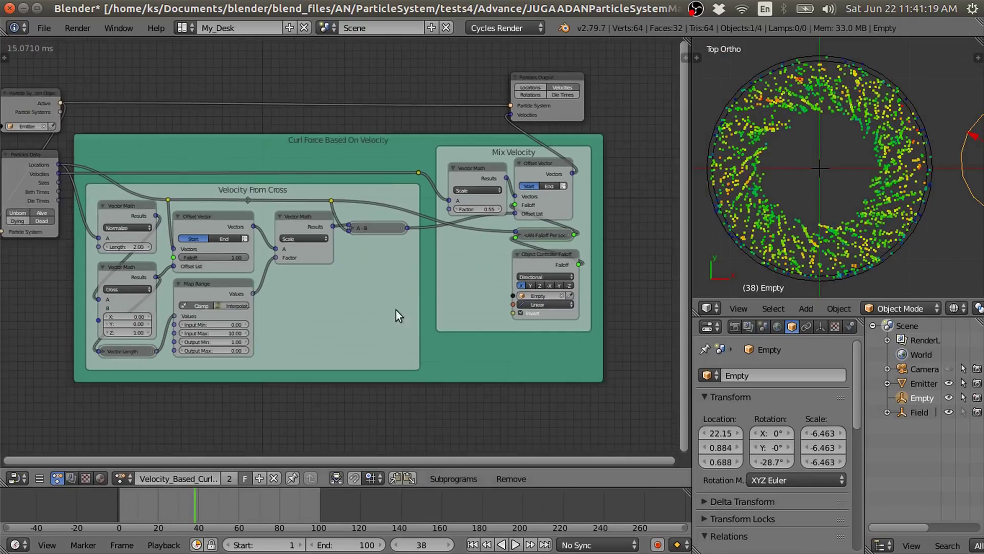
middle_click_drag(356, 304, 376, 305)
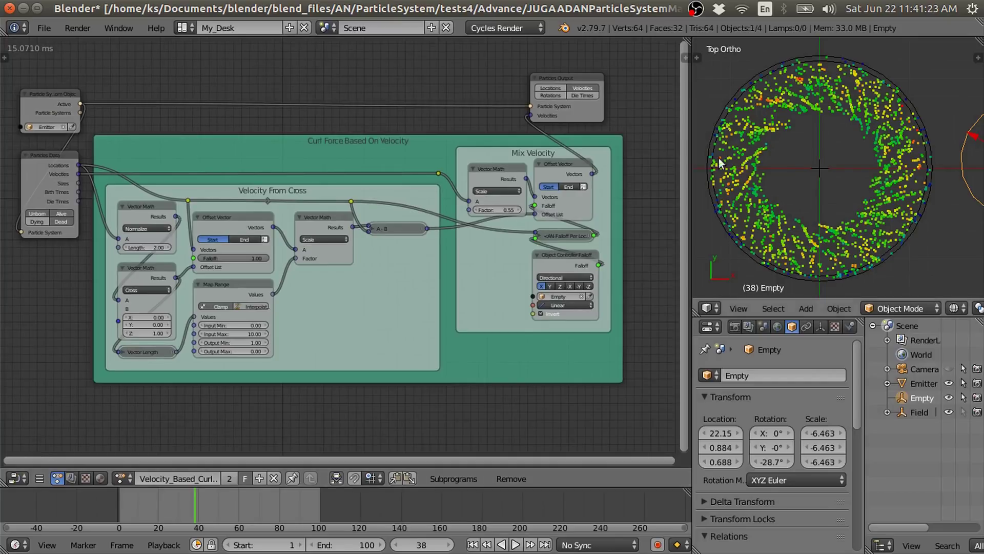
Step: Reopen the recent file JUGAADANParticleSystemMain_v2.blend and select the AN-Vortex Force node in the New Forces frame
left_click(44, 29)
mouse_move(138, 73)
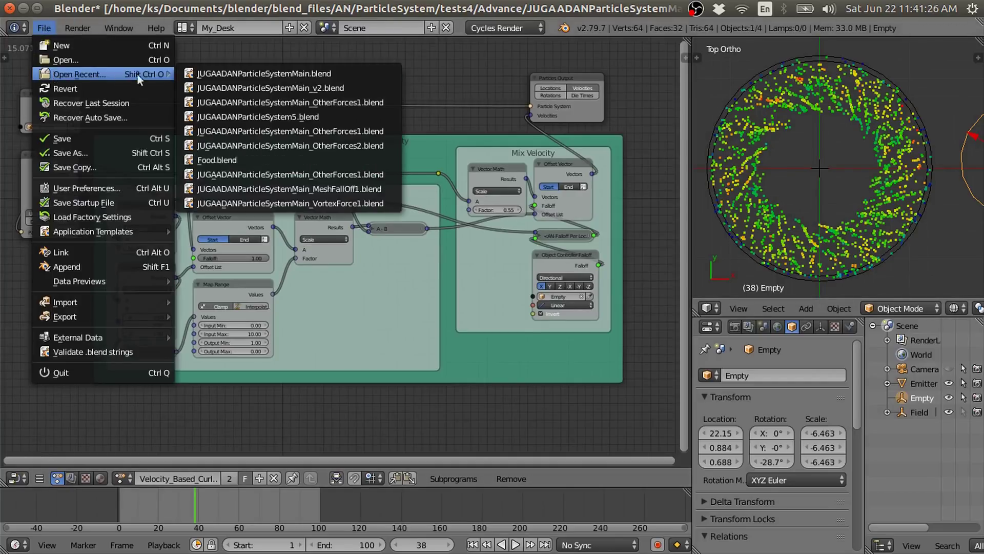
left_click(240, 88)
scroll(527, 272, "up", 3)
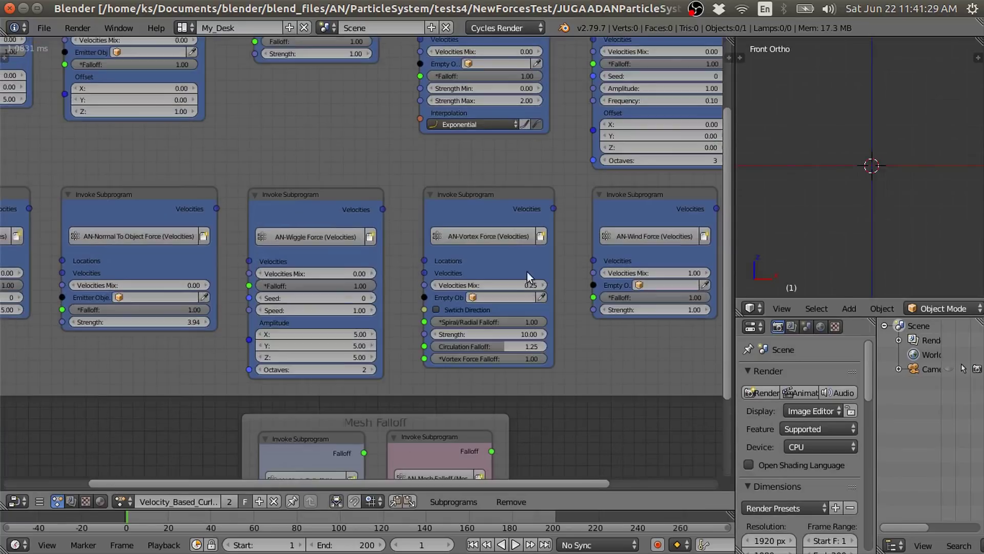
left_click(554, 210)
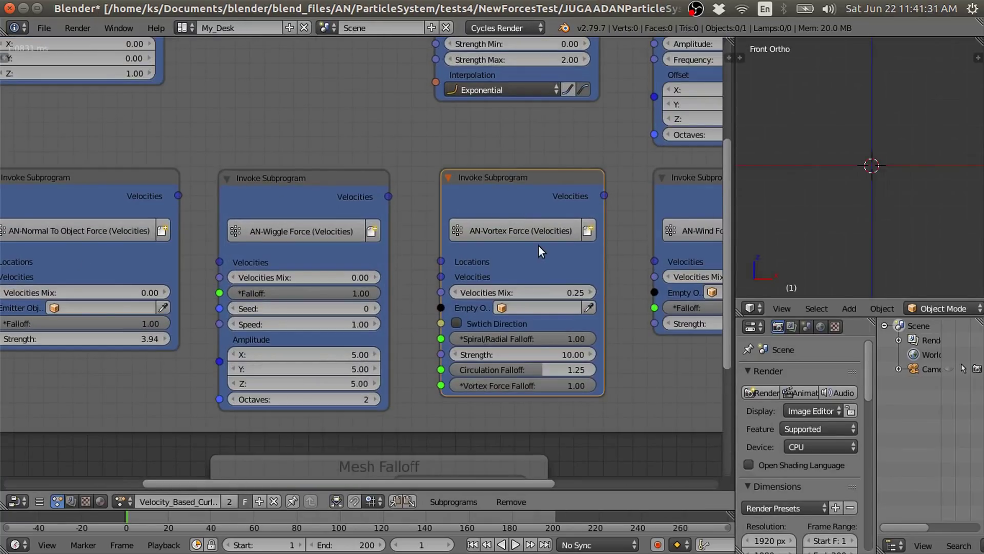
scroll(507, 235, "down", 2)
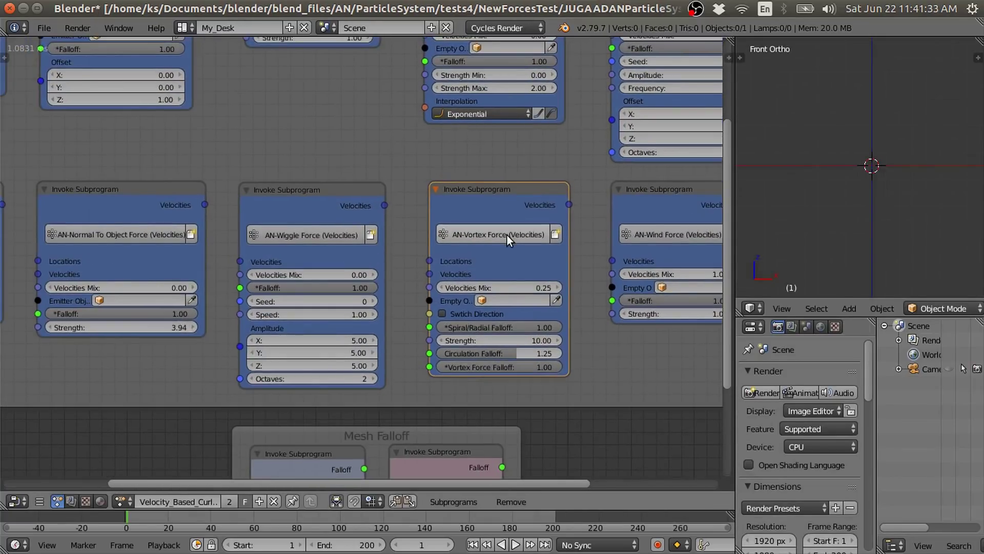
scroll(506, 235, "down", 3)
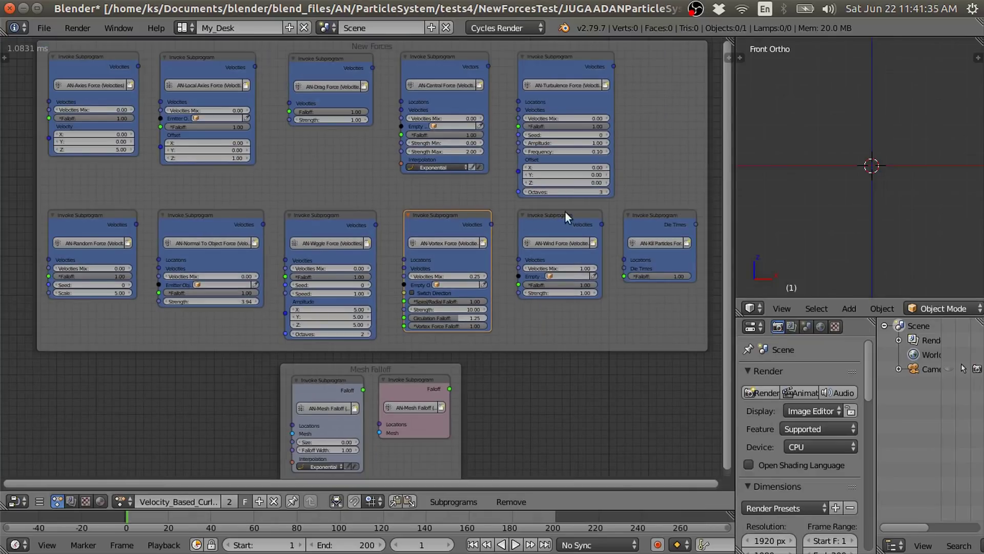
Step: Add a mesh circle to the scene and show it in the top orthographic view
middle_click_drag(639, 144, 622, 296)
middle_click_drag(618, 214, 622, 330)
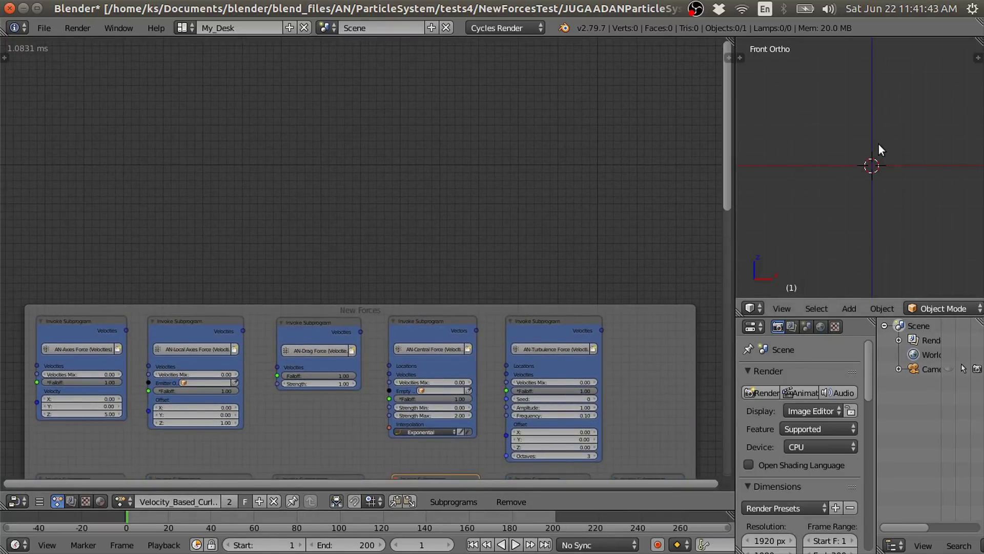
key("shift+a")
mouse_move(868, 148)
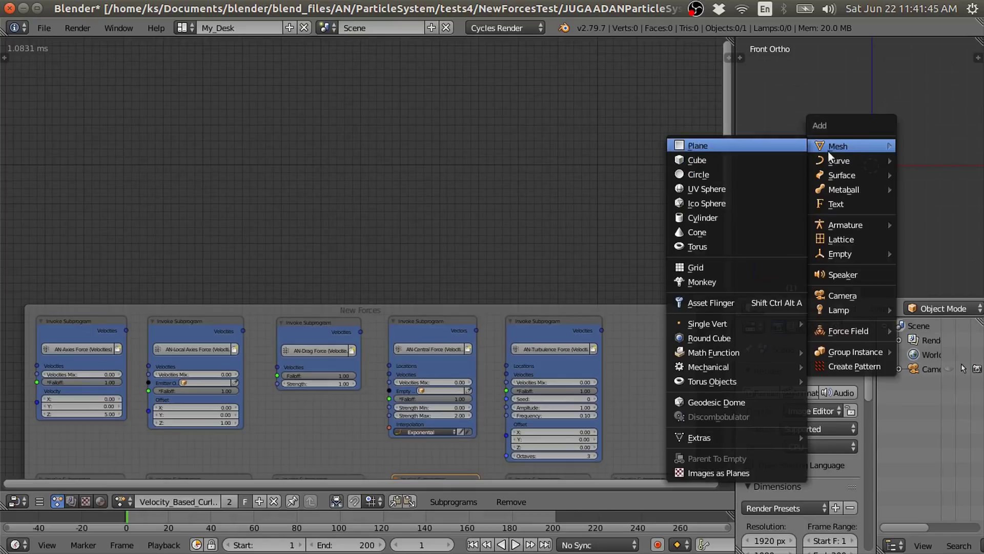
mouse_move(829, 155)
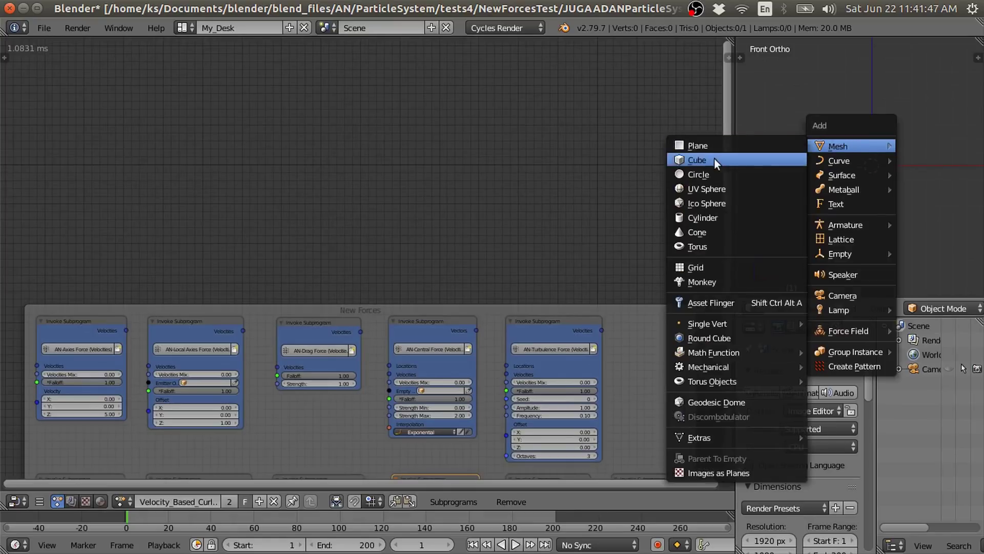
left_click(712, 171)
key("KP_7")
scroll(929, 184, "down", 1)
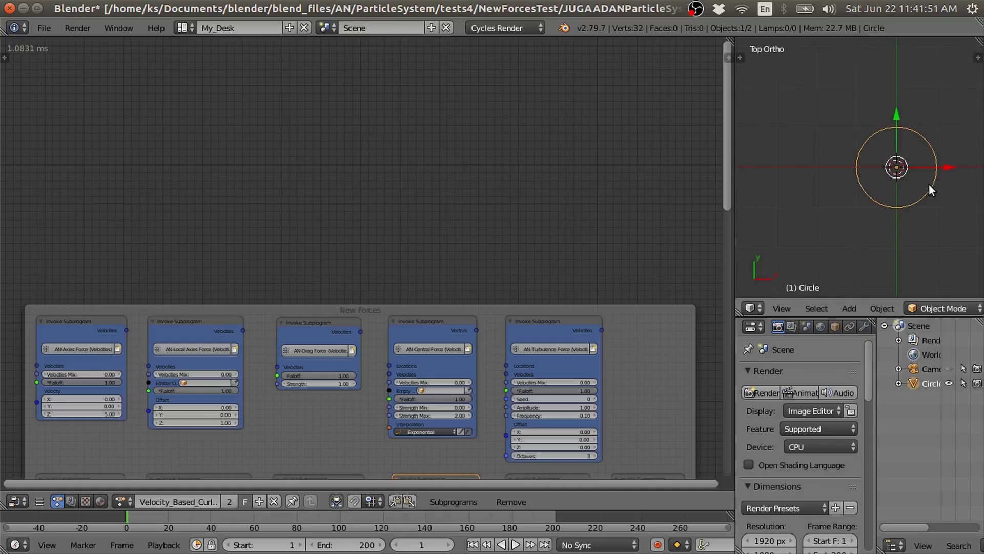
Step: Extrude the circle's edges and scale them slightly inward to form a thin flat ring, and return to Object Mode and the full layout
key("ctrl+Up")
scroll(813, 247, "up", 1)
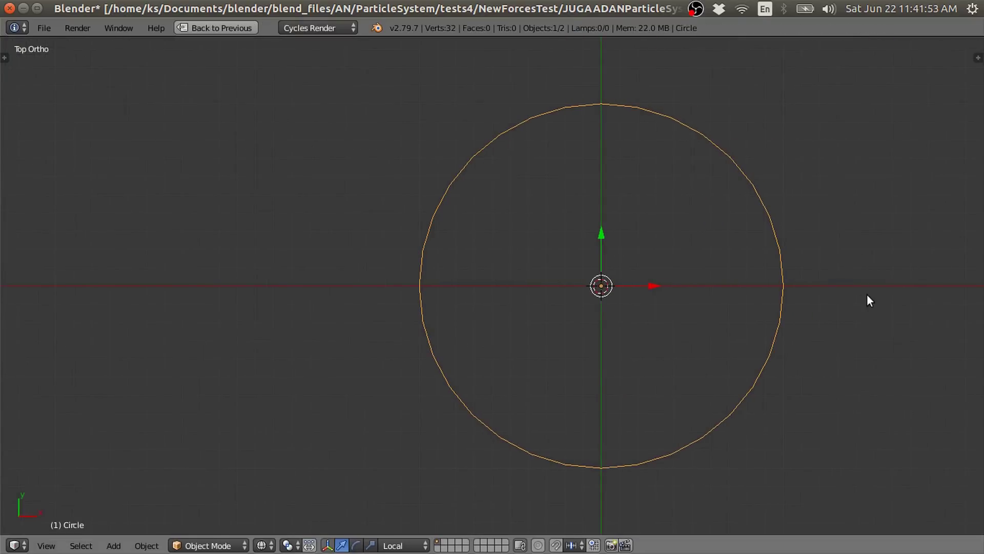
key("Tab")
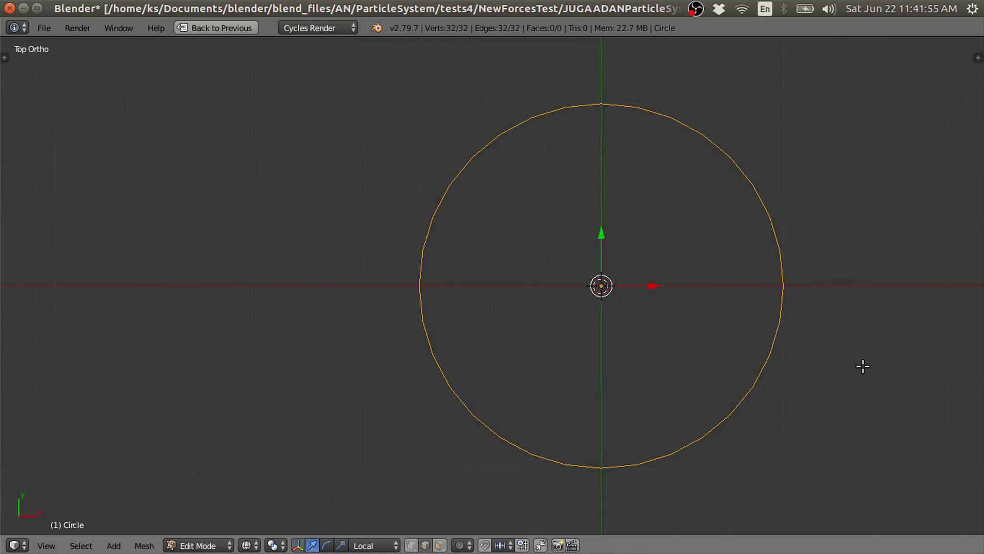
key("e")
key("s")
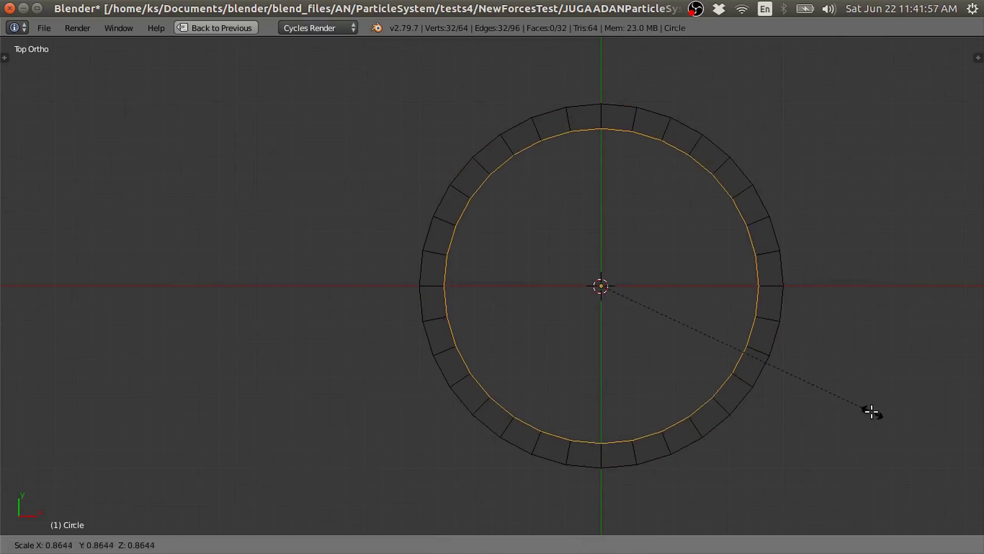
left_click(899, 437)
key("Tab")
key("ctrl+space")
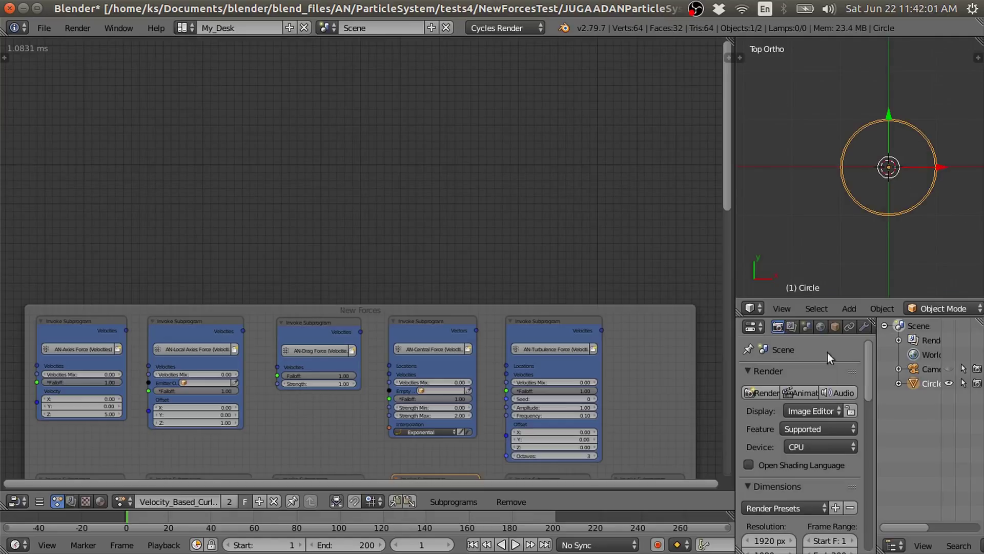
Step: Scale the ring up to several times its size and frame it in the viewport
scroll(900, 263, "down", 4)
middle_click_drag(912, 262, 862, 254, "shift")
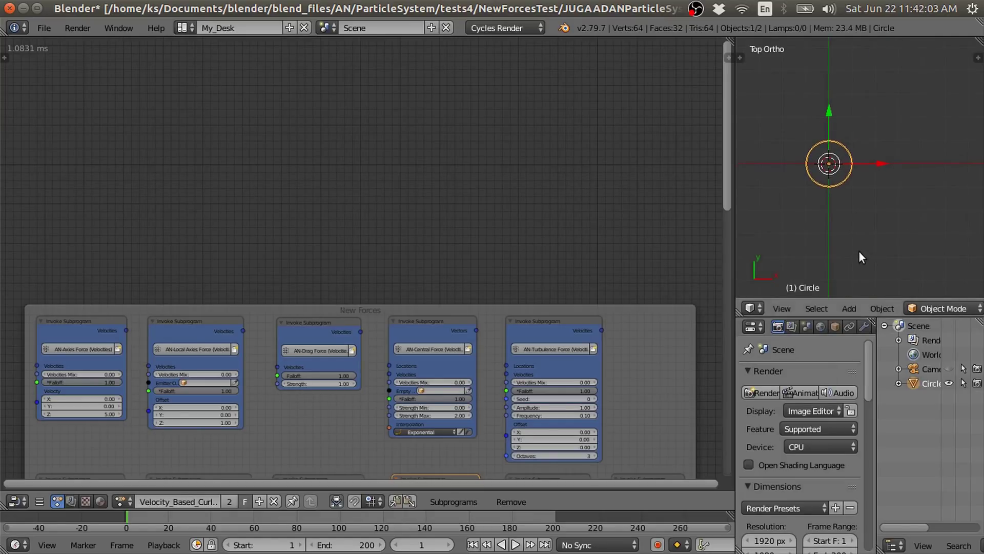
key("s")
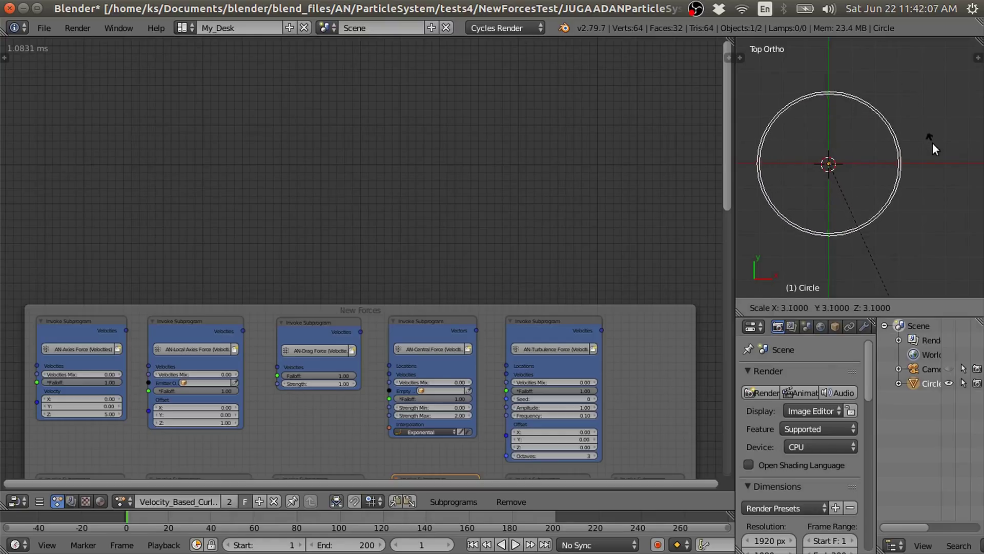
left_click(972, 151)
key("KP_Decimal")
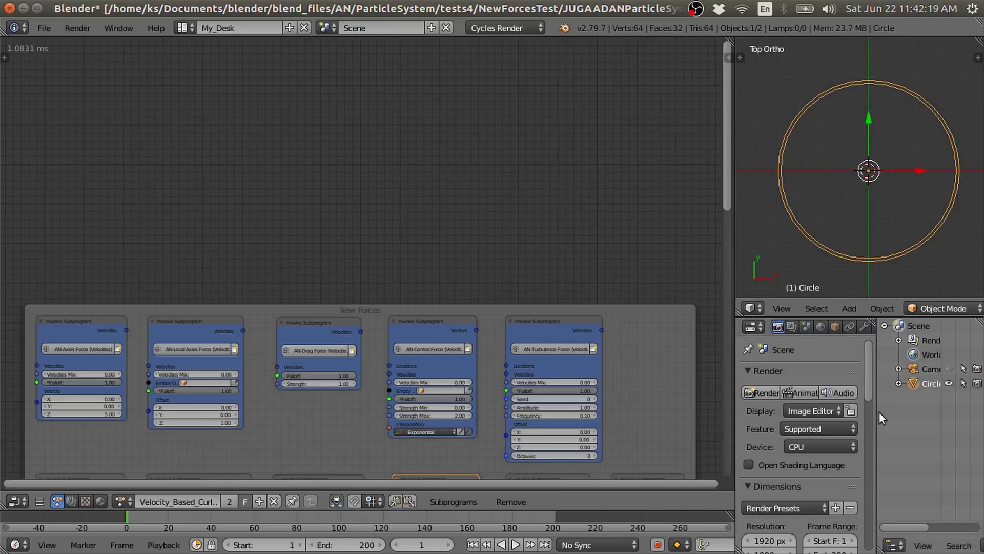
Step: Widen the properties editor and add a new particle system to the ring
left_click_drag(877, 412, 929, 413)
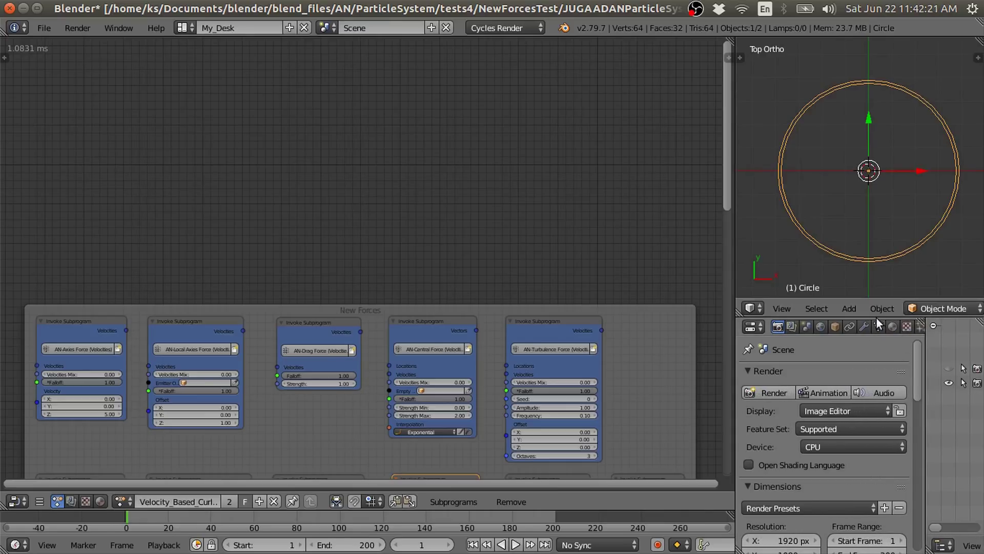
scroll(875, 323, "down", 5)
left_click(855, 327)
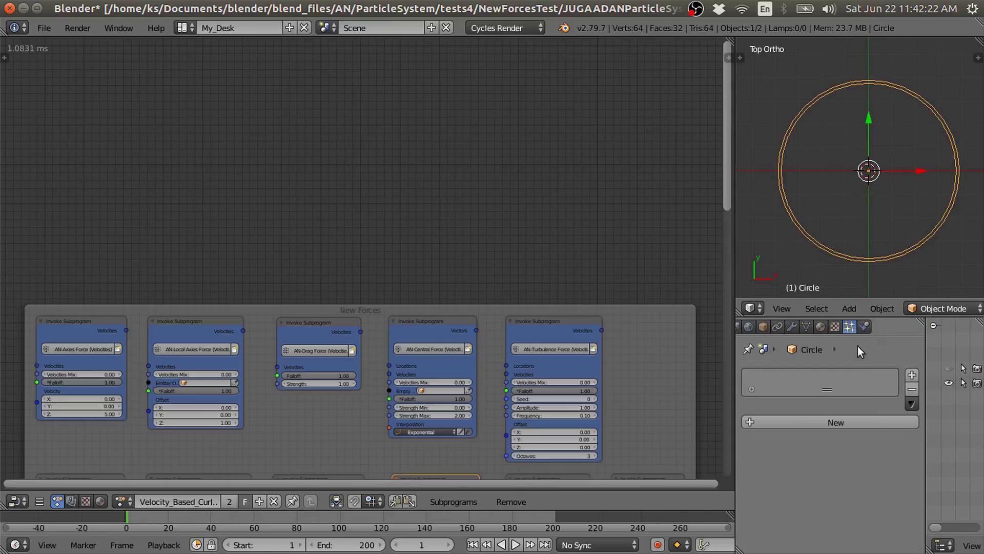
left_click(854, 422)
scroll(820, 442, "down", 4)
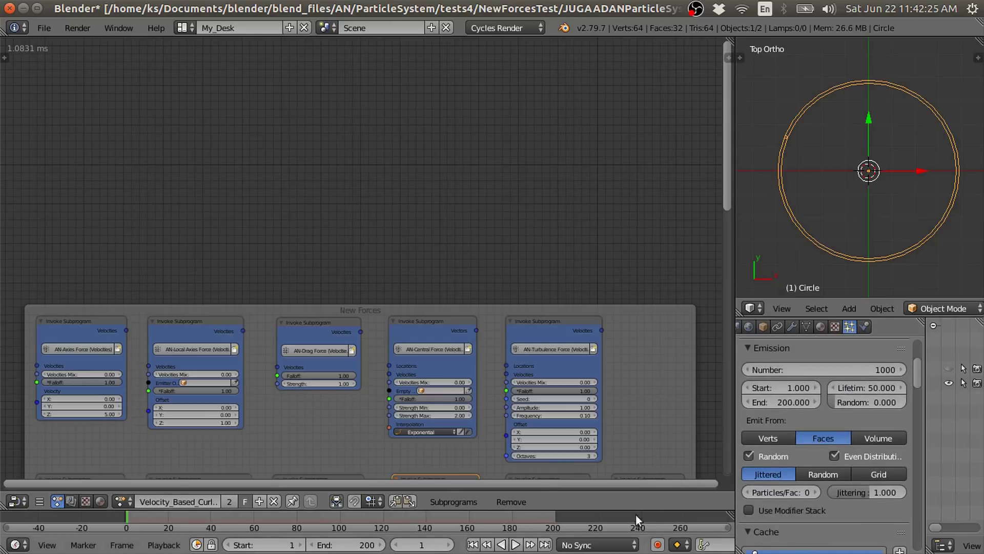
Step: Play the animation in an angled view and remove gravity's influence on the particles in the field weights
left_click(517, 544)
scroll(872, 241, "down", 2)
middle_click_drag(915, 248, 903, 153)
scroll(811, 490, "down", 15)
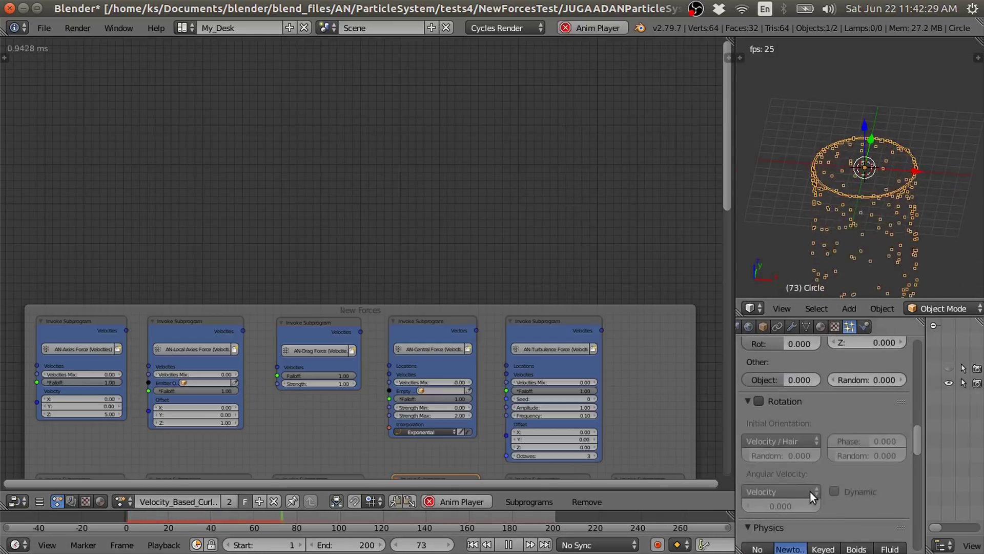
scroll(789, 497, "down", 10)
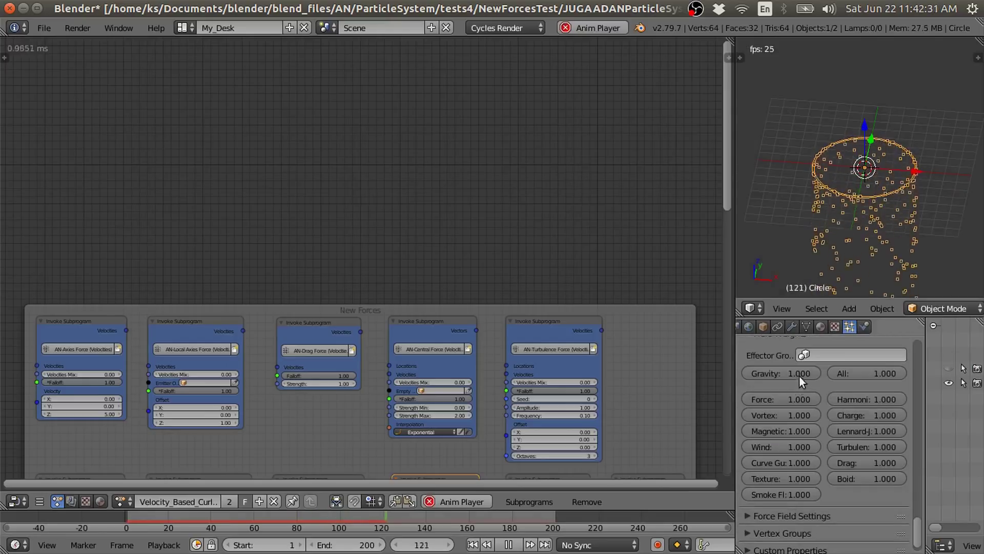
scroll(811, 402, "up", 12)
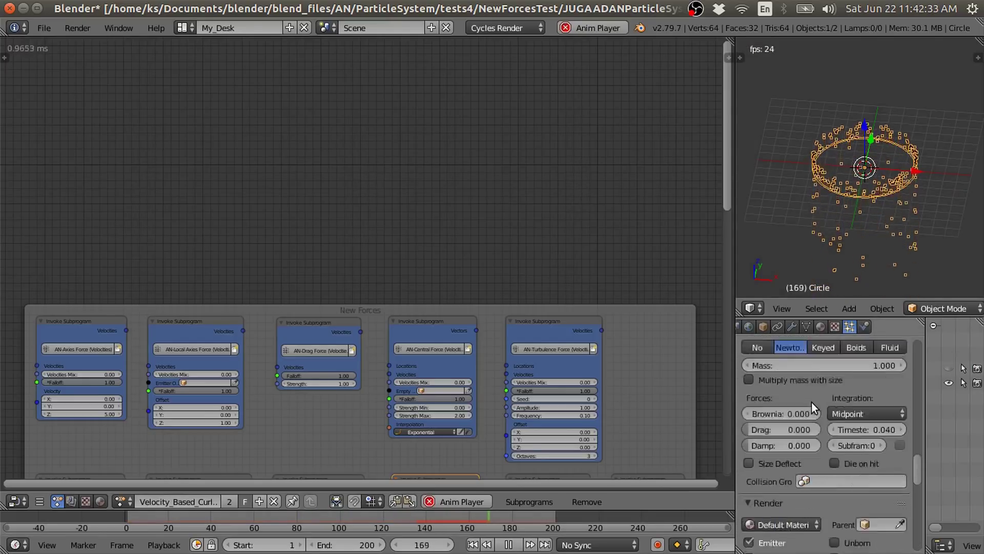
Step: Set the particle system's Random emission velocity to 0.25
scroll(811, 408, "up", 5)
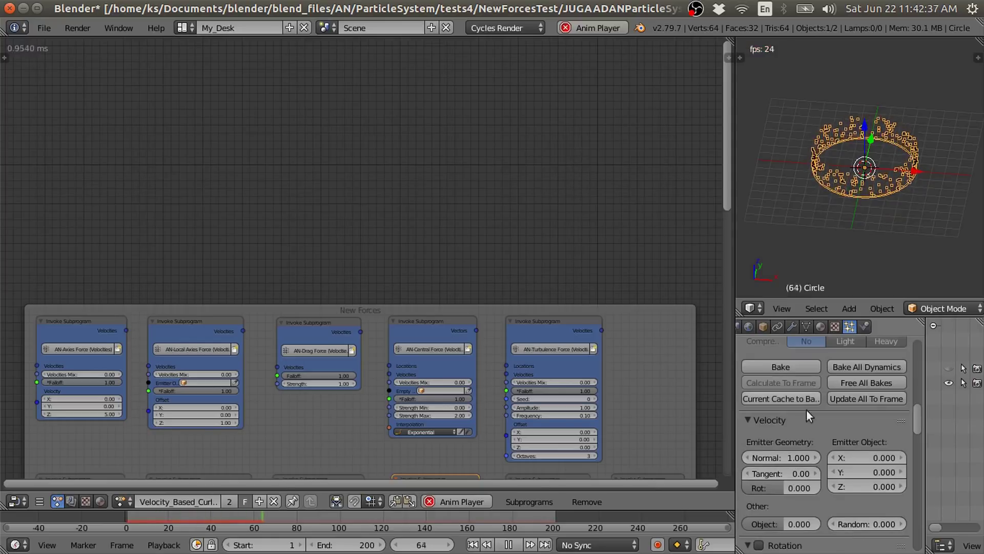
left_click(862, 522)
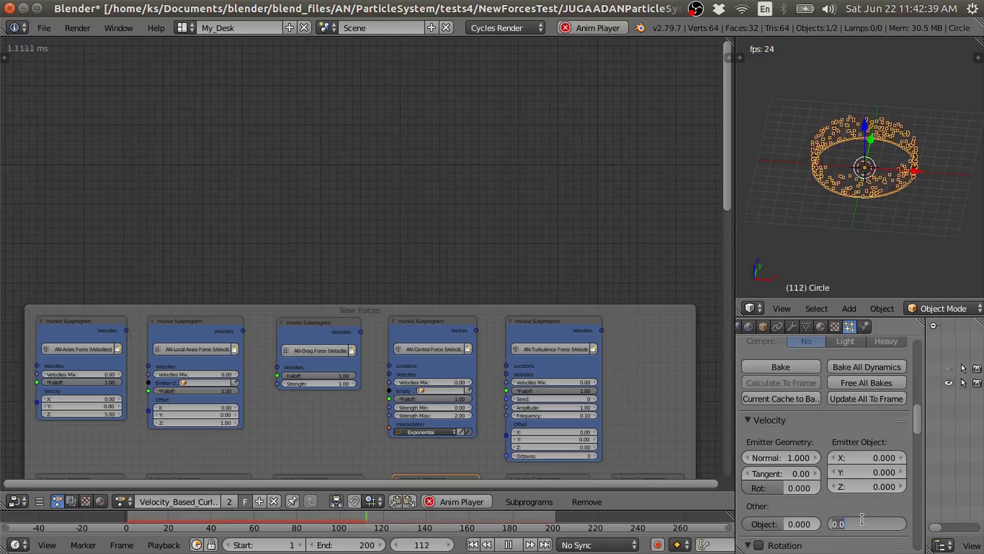
type(".25")
key("Return")
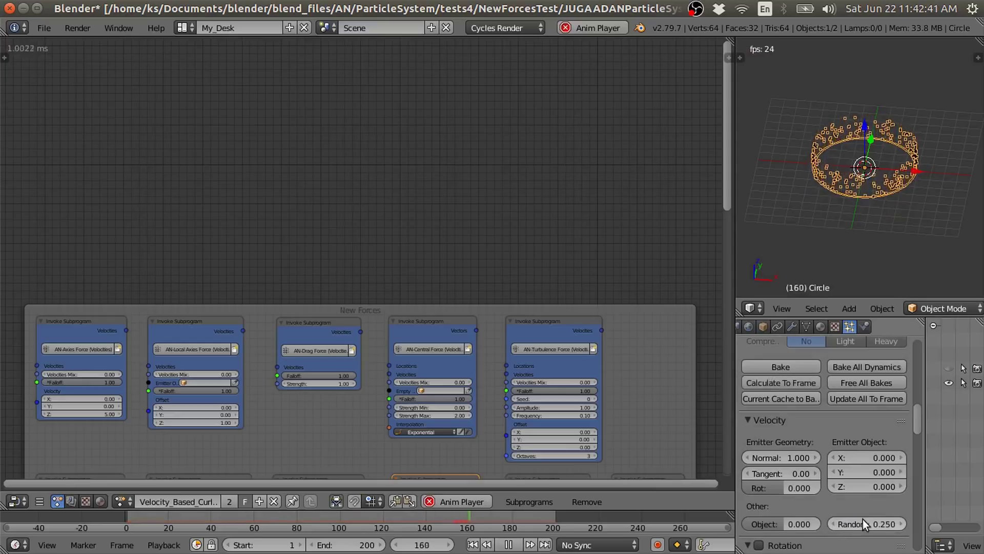
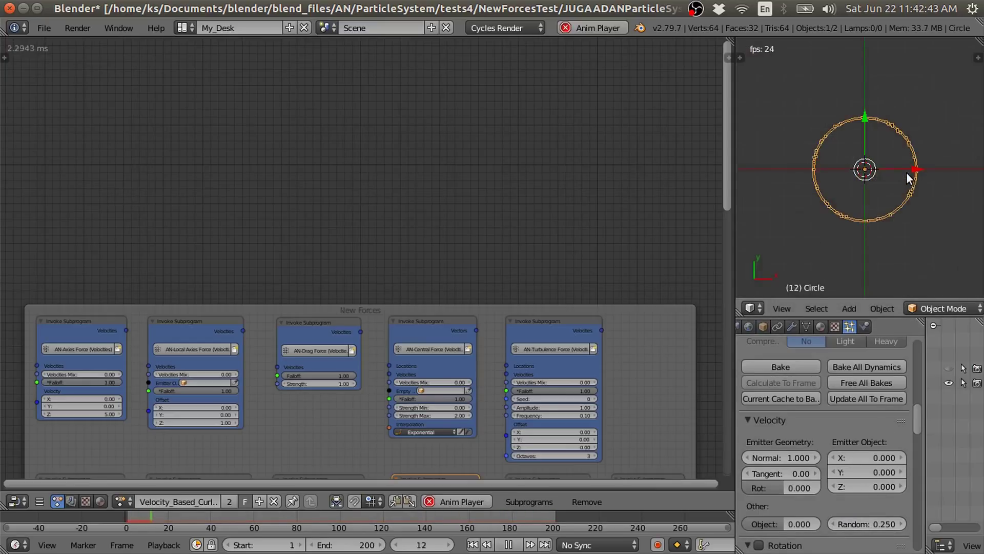
Step: Deselect all objects, stop the playback at frame 112 and view the emitted particles at an angle
scroll(892, 211, "up", 4)
key("a")
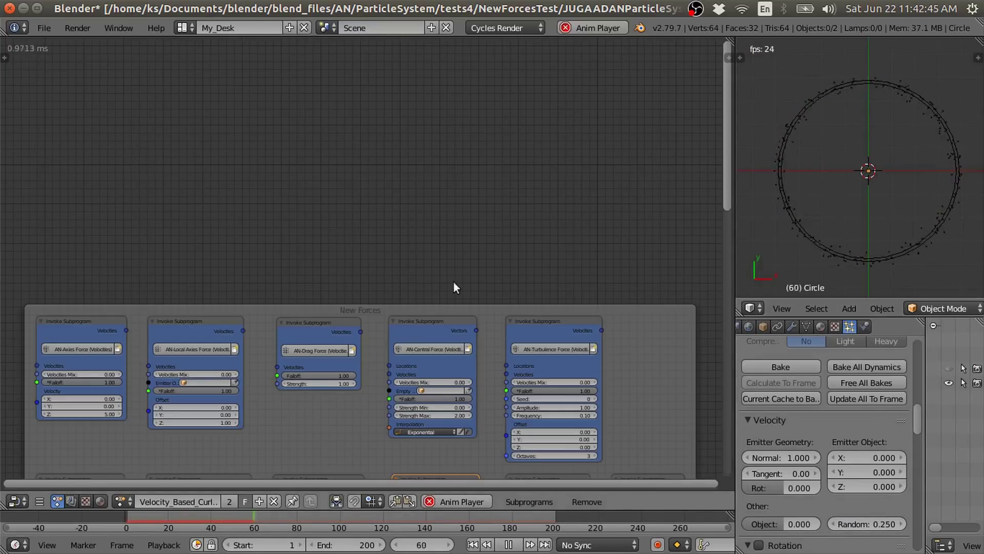
left_click(509, 547)
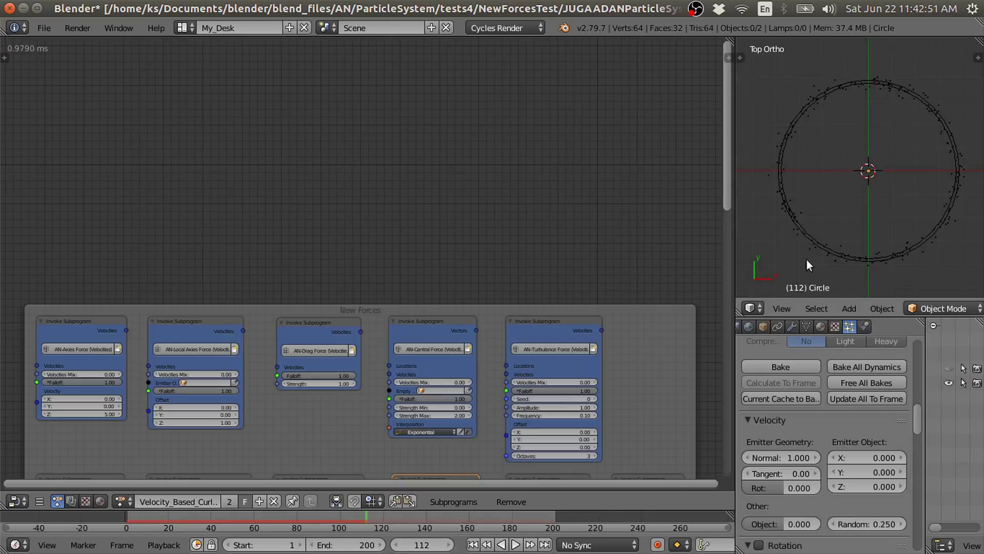
left_click(447, 501)
middle_click_drag(941, 273, 930, 184)
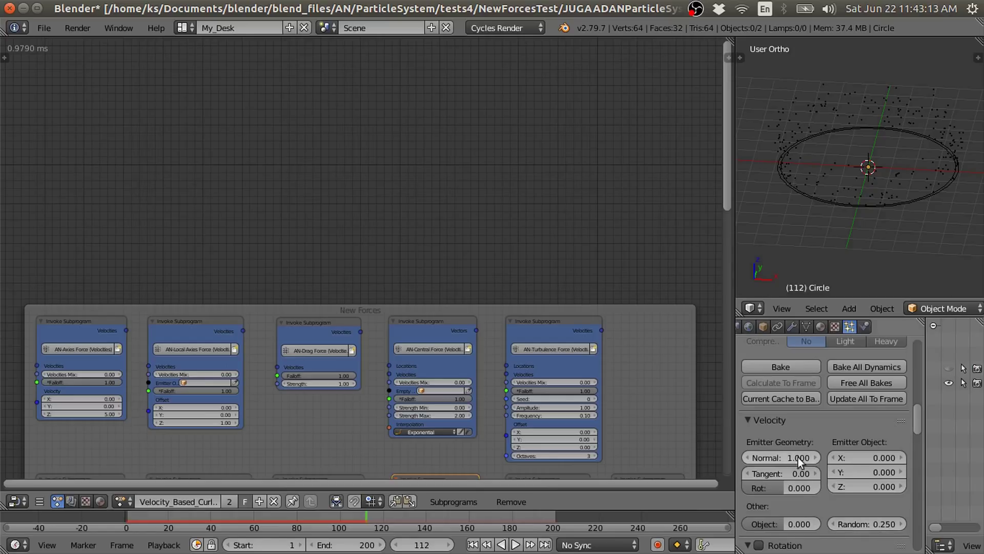
Step: Add an AN-Particle Input subprogram node to the empty area above the New Forces frame
middle_click_drag(343, 155, 343, 178)
key("shift+a")
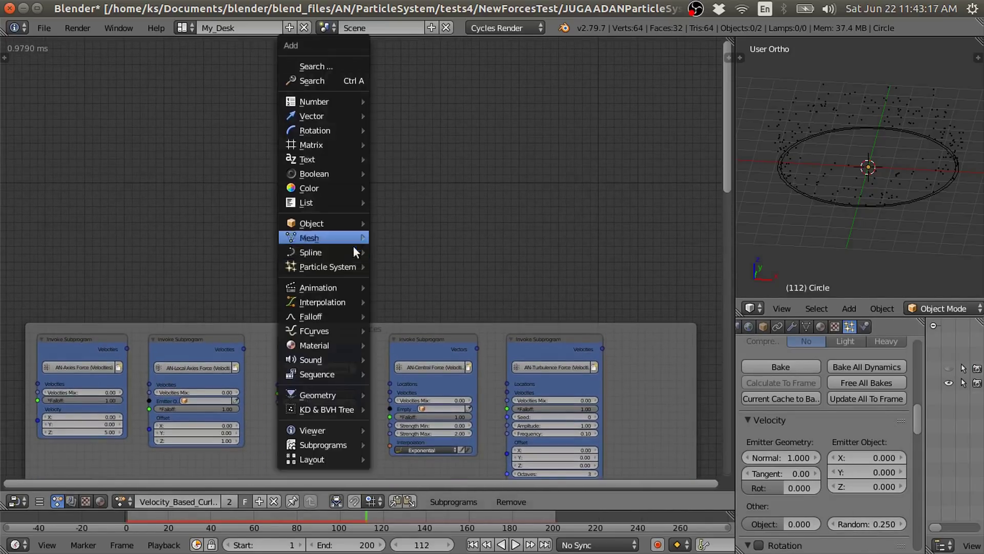
key("shift+a")
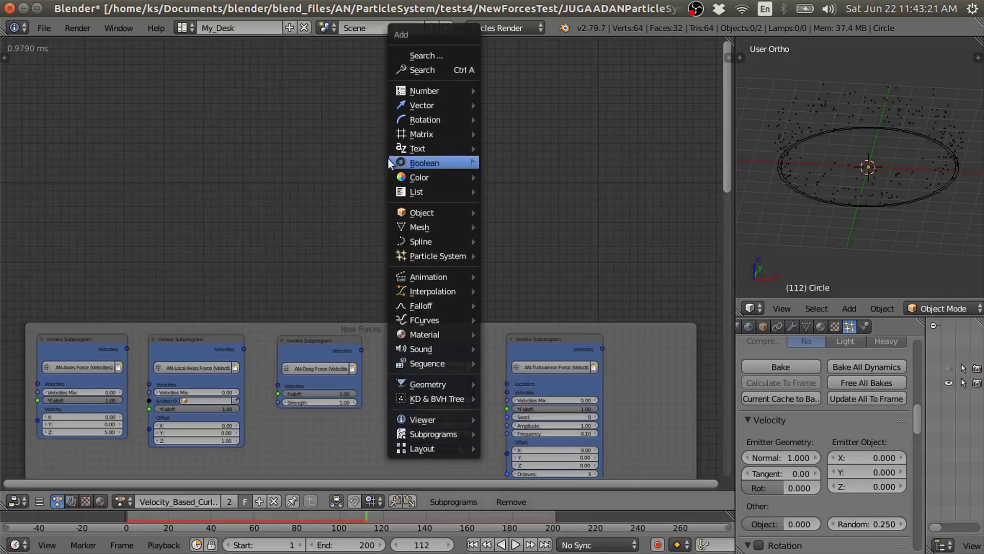
mouse_move(420, 435)
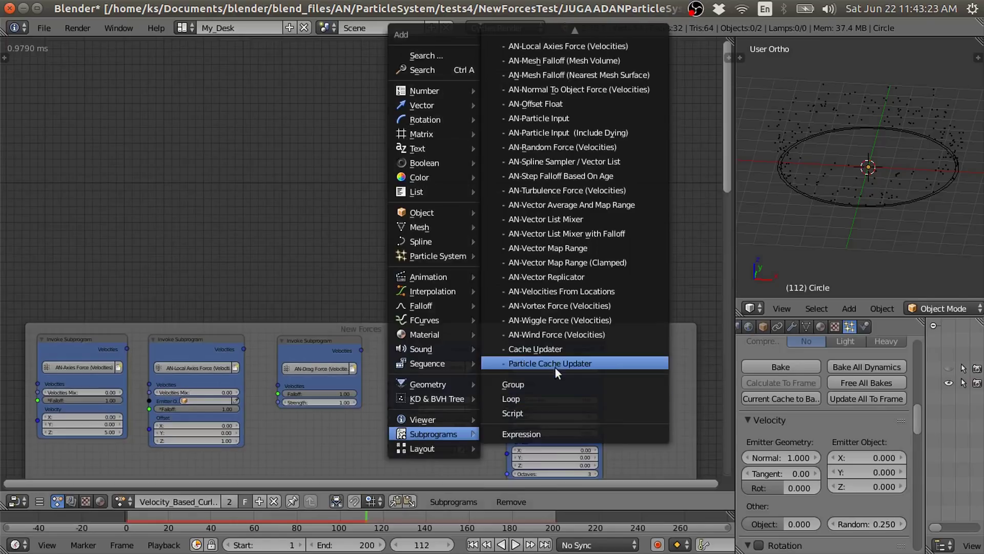
mouse_move(580, 27)
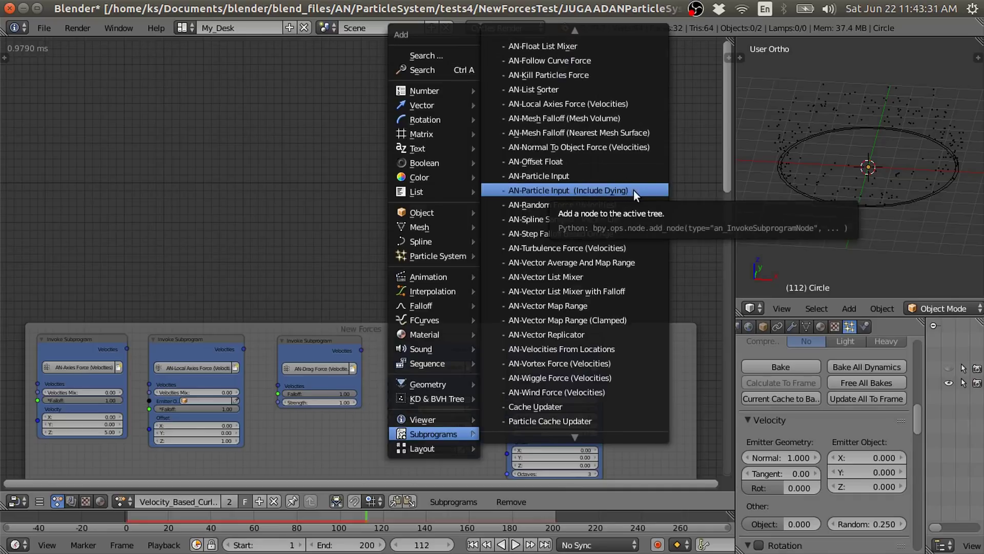
left_click(567, 175)
left_click(90, 120)
scroll(421, 155, "up", 4)
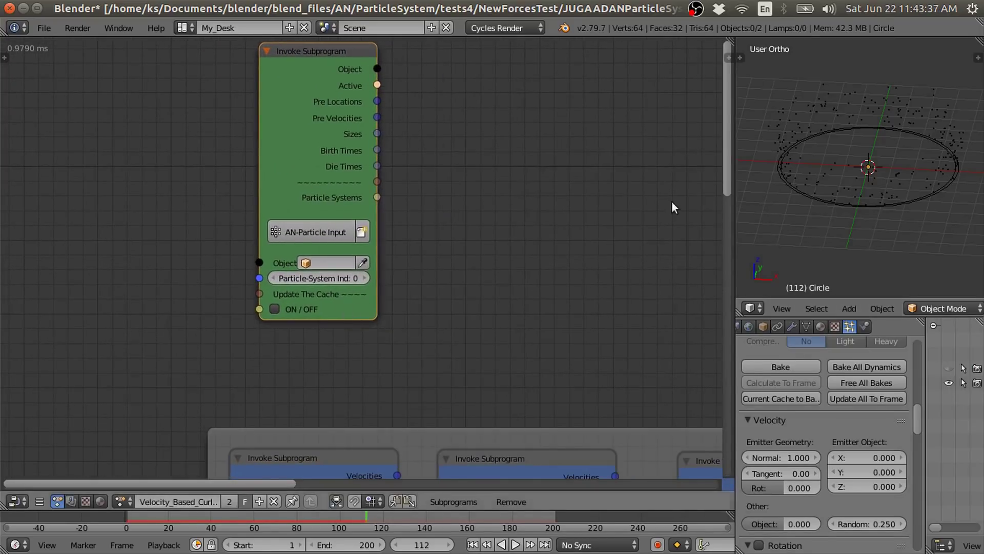
Step: Assign Circle as the AN-Particle Input node's object, widen the node and enable its cache update
left_click(365, 265)
left_click_drag(377, 265, 411, 265)
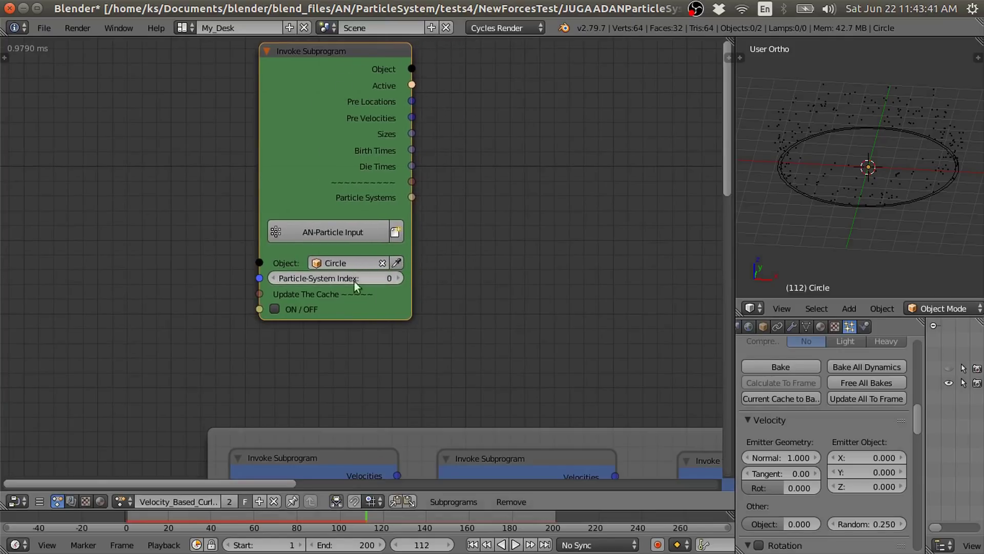
left_click(294, 310)
left_click_drag(300, 177, 251, 155)
middle_click_drag(470, 234, 430, 241)
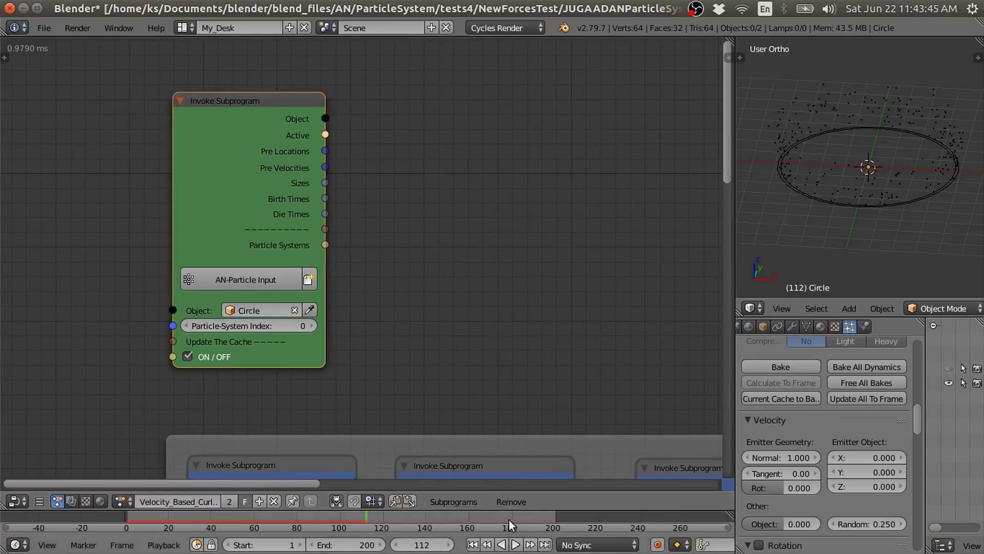
Step: Play the animation and locate the AN-Vortex Force node in the New Forces frame
left_click(515, 545)
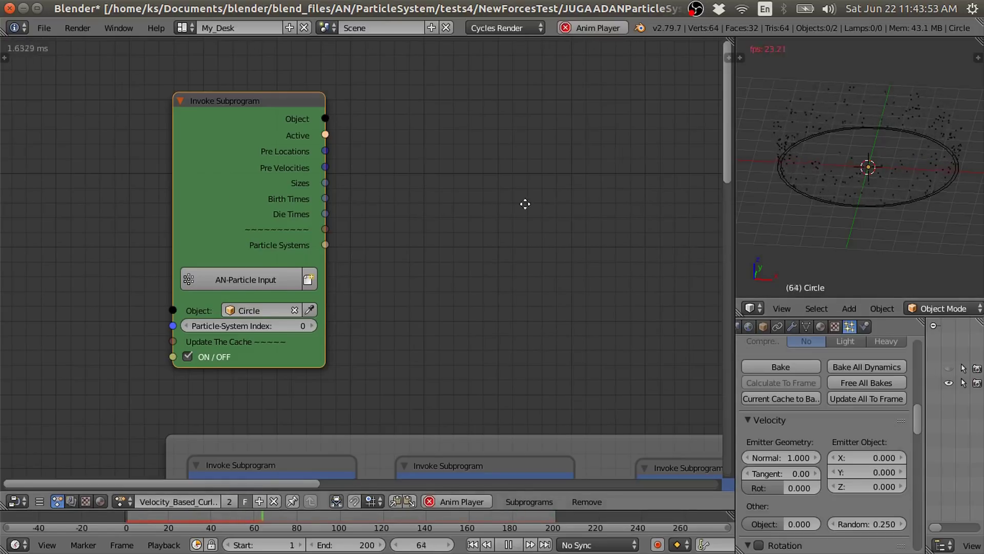
middle_click_drag(544, 204, 467, 181)
scroll(478, 245, "down", 4)
middle_click_drag(479, 245, 412, 104)
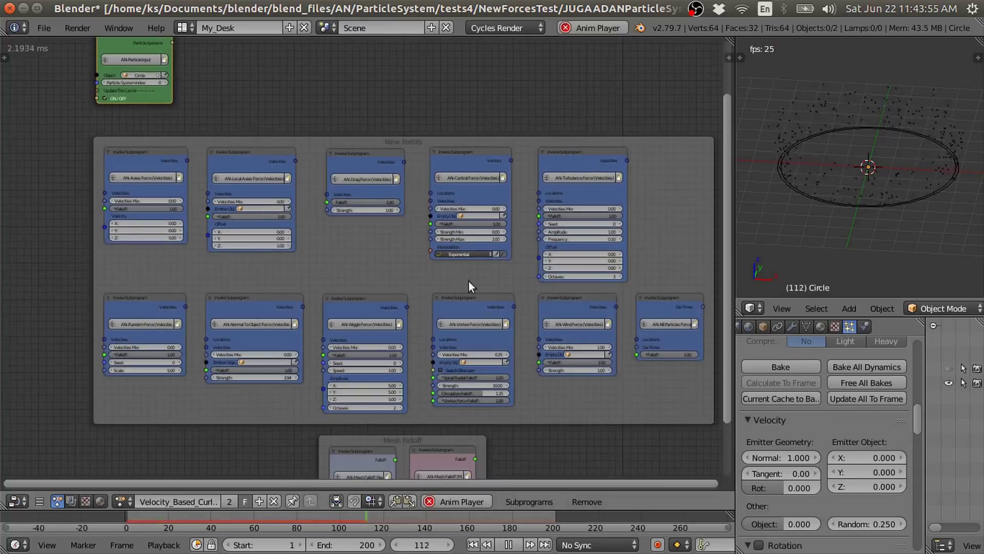
left_click(465, 323)
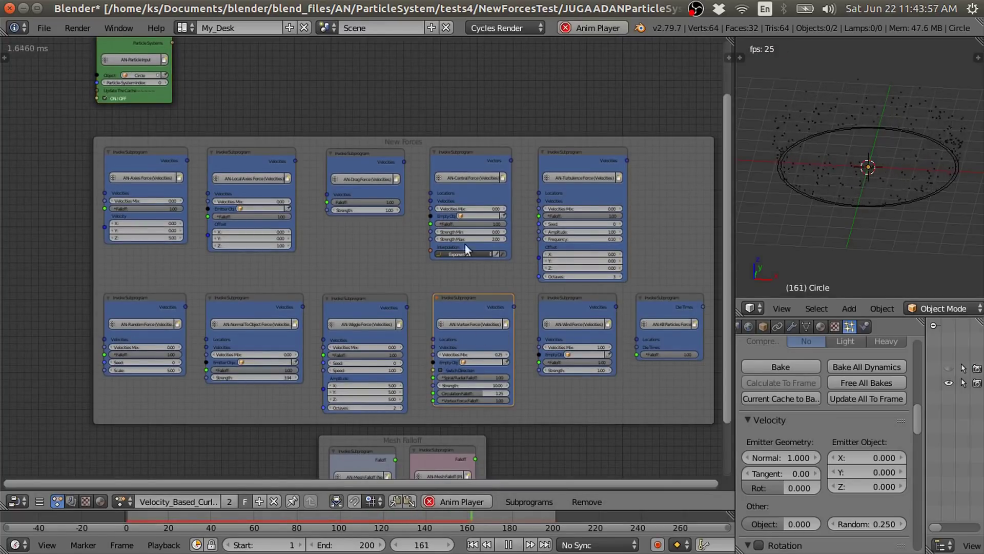
Step: Add an AN-Vortex Force (Velocities) subprogram node beside the AN-Particle Input node
scroll(470, 297, "down", 1)
scroll(362, 220, "up", 4)
key("shift+a")
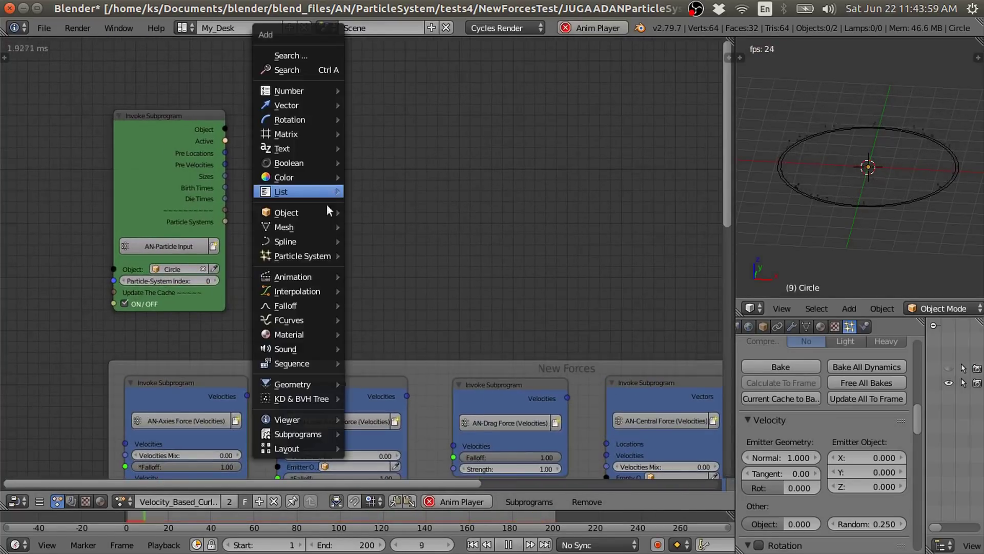
mouse_move(294, 431)
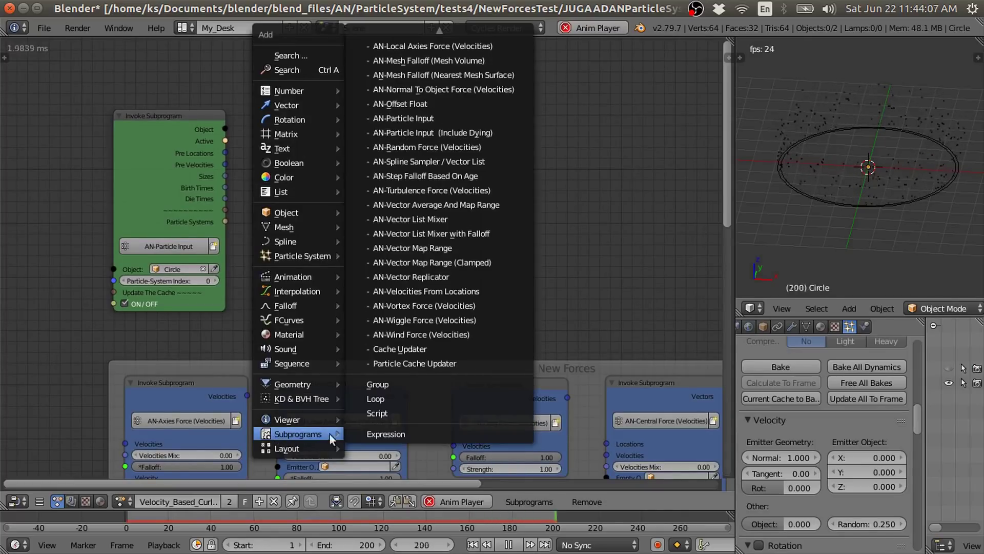
left_click(427, 305)
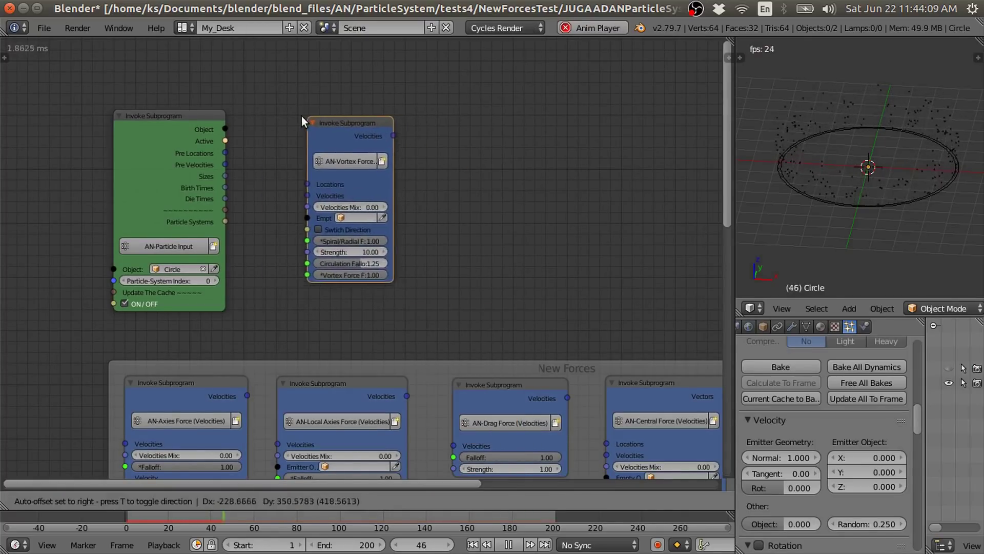
left_click(285, 115)
scroll(284, 115, "up", 2)
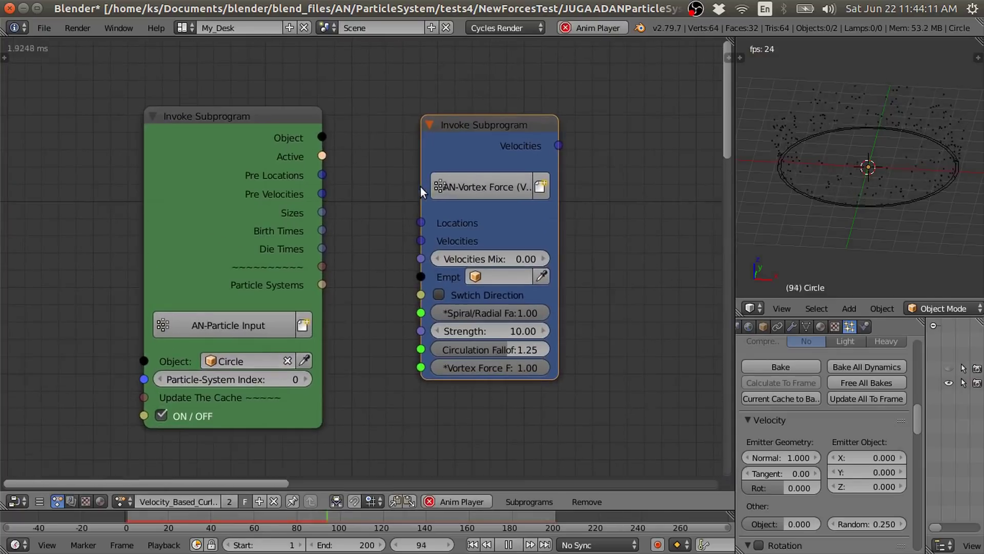
Step: Connect Pre Locations and Pre Velocities of the particle input to Locations and Velocities of the vortex force node
left_click_drag(322, 174, 419, 223)
left_click_drag(321, 194, 429, 244)
scroll(515, 201, "down", 2)
scroll(539, 217, "up", 1)
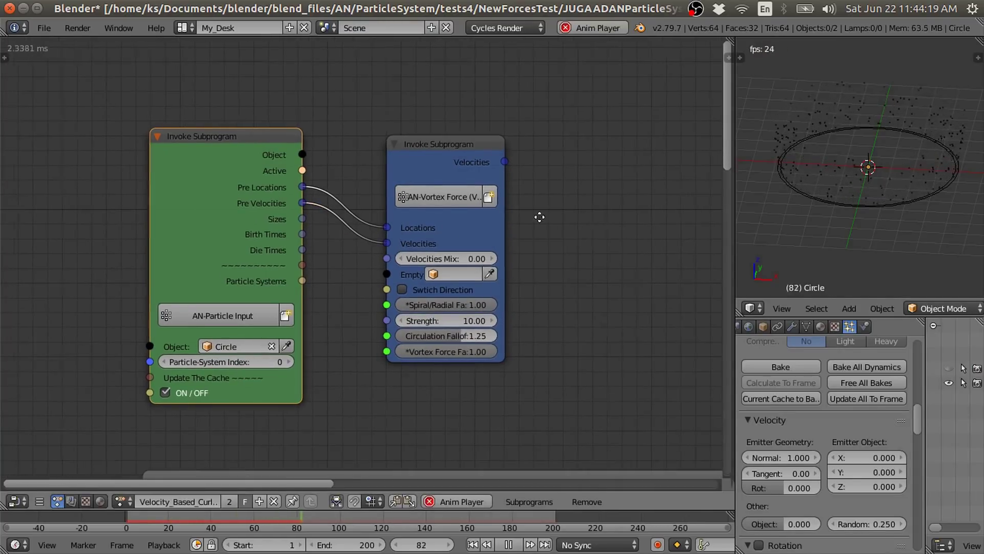
Step: Widen the vortex force node so its labels are readable and reposition it beside the particle input node
scroll(539, 217, "down", 1, "ctrl")
left_click_drag(472, 268, 570, 269)
scroll(564, 269, "up", 1)
left_click_drag(448, 172, 414, 154)
scroll(454, 157, "down", 1)
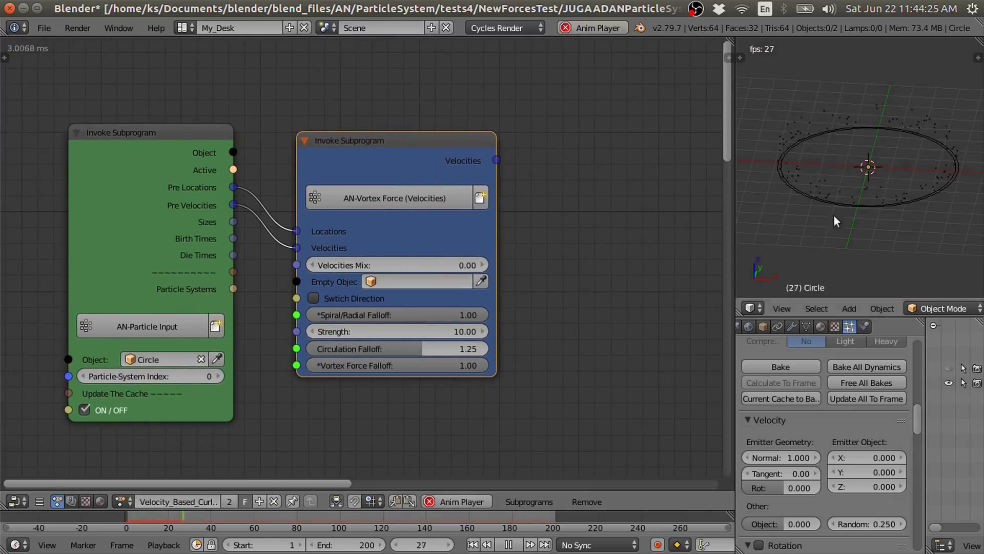
Step: Stop playback, add a Plain Axes empty at the ring's centre, and assign it as the vortex force node's empty object
left_click(508, 544)
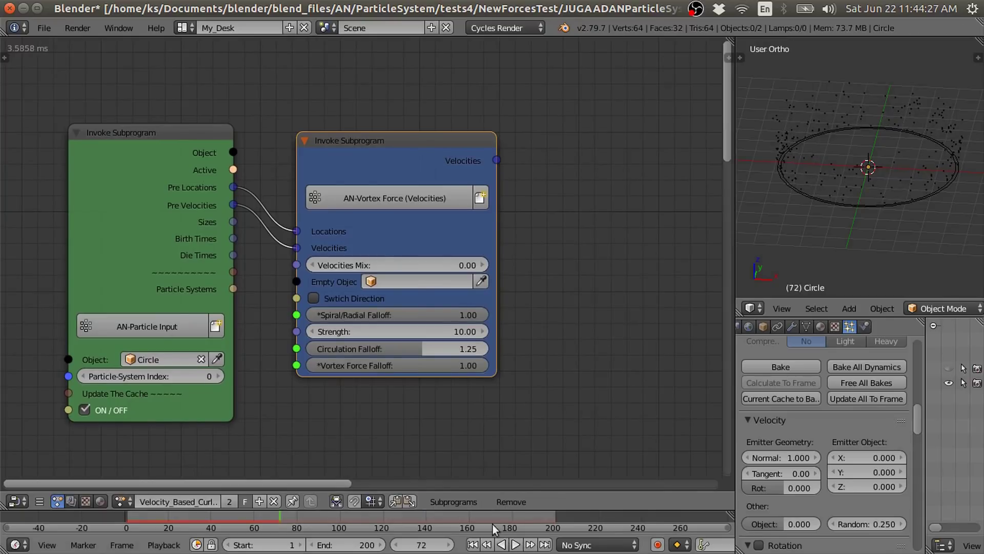
key("shift+a")
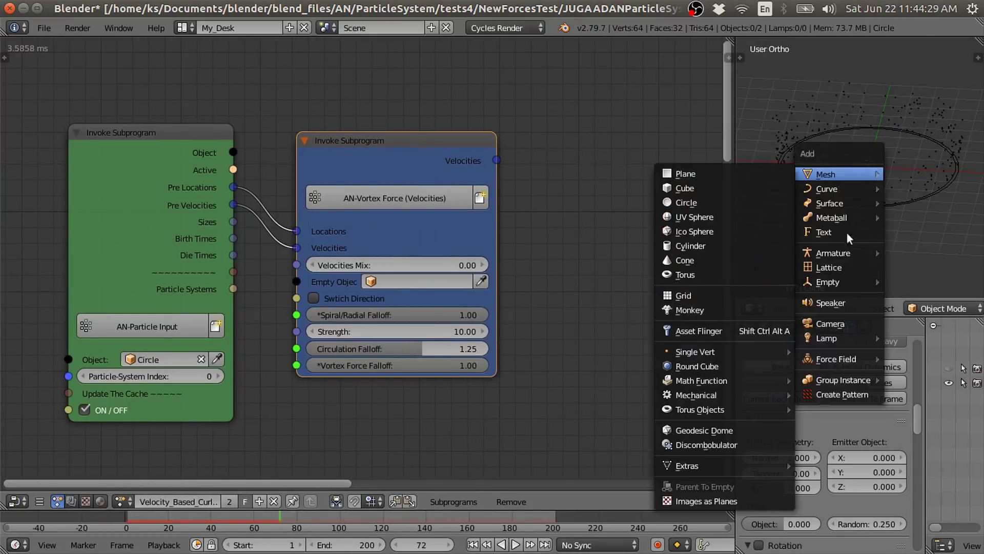
mouse_move(891, 283)
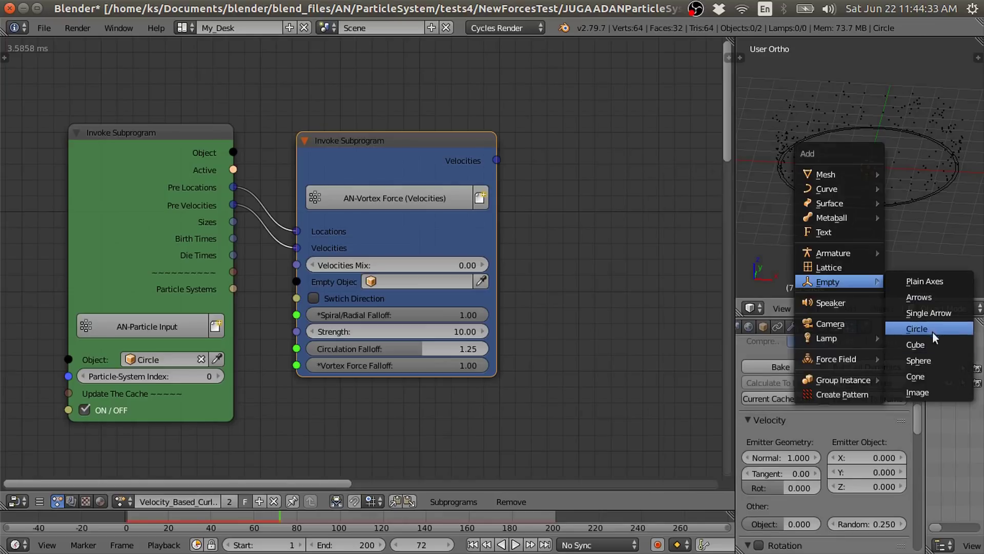
left_click(939, 282)
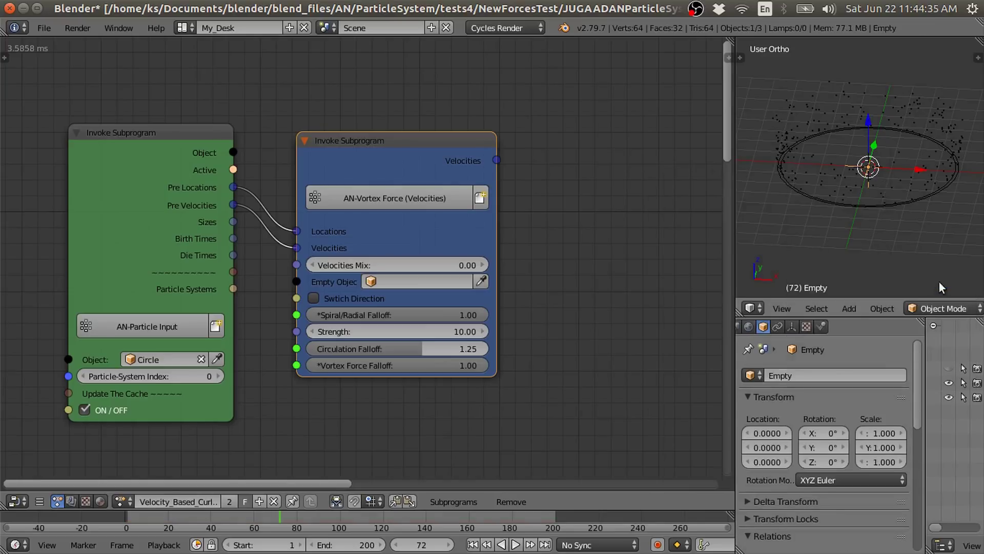
scroll(872, 174, "up", 4)
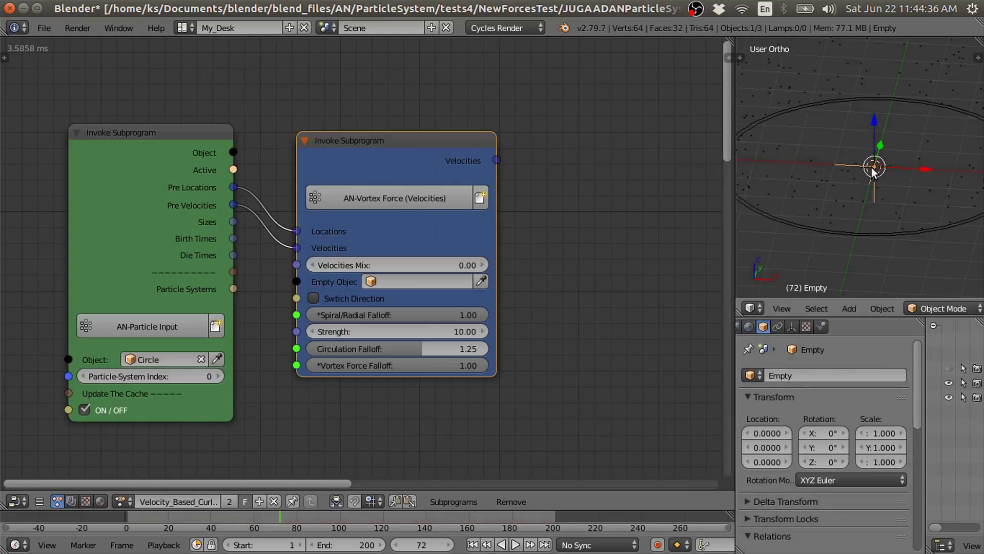
left_click(482, 281)
Step: Add a Particles Output node beyond the vortex force node and enable its Velocities input
scroll(498, 276, "down", 3)
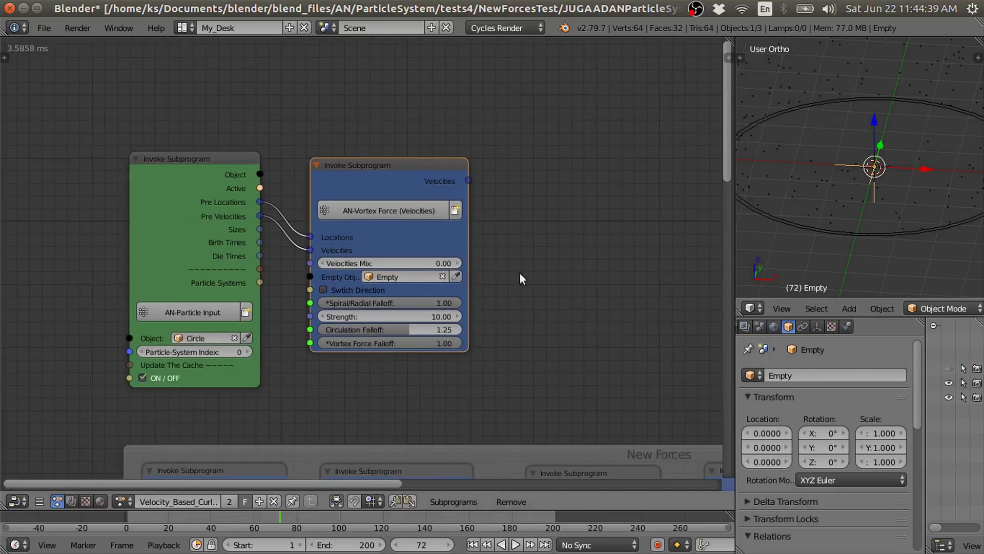
key("shift+a")
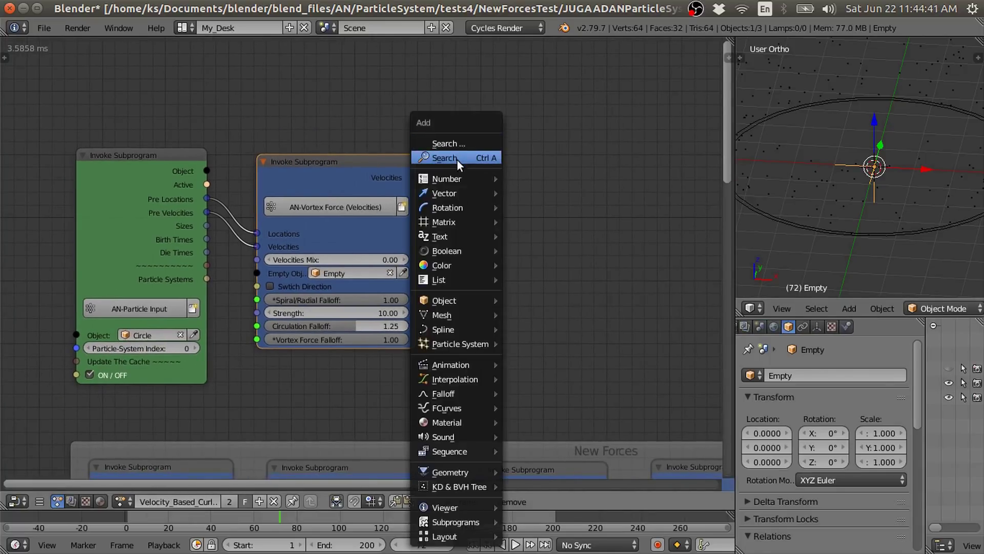
left_click(457, 159)
type("partic")
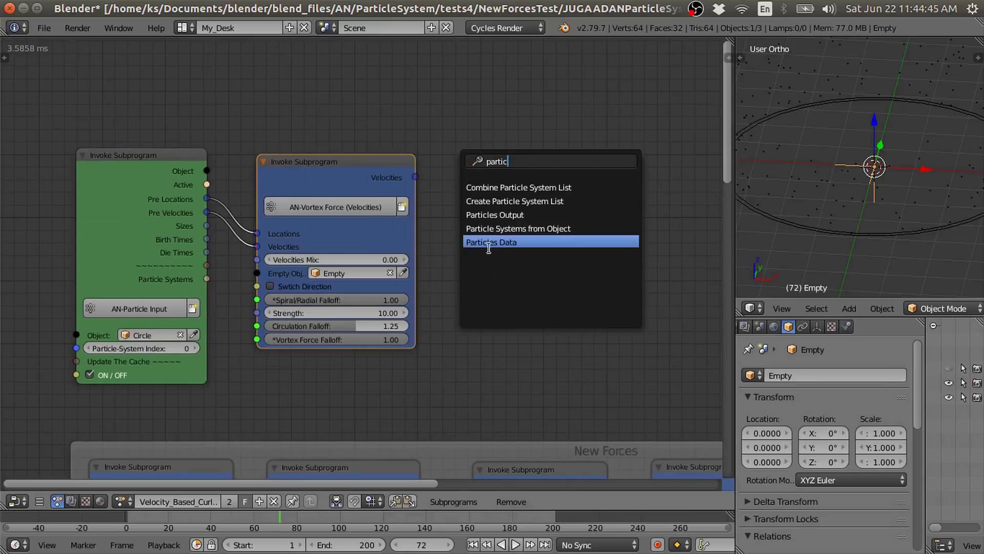
left_click(499, 215)
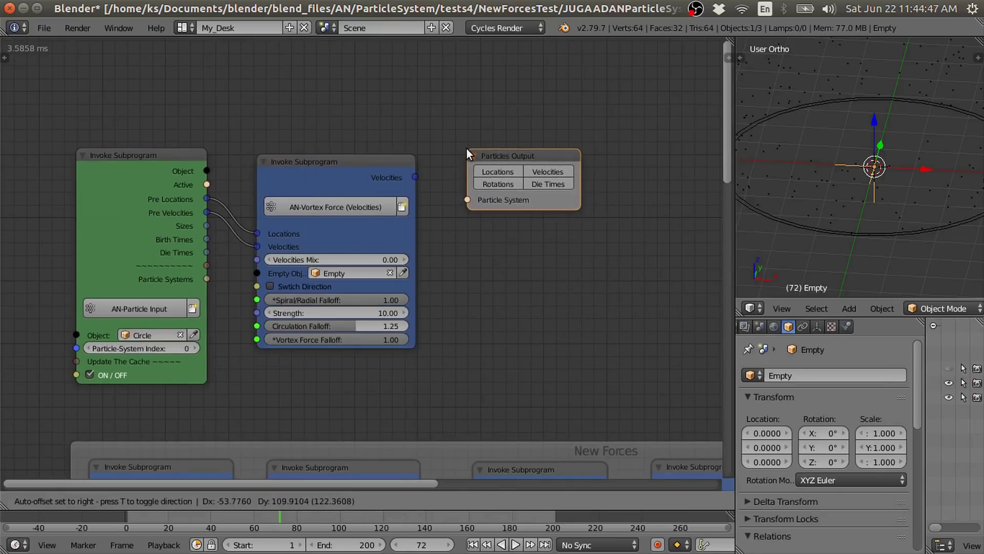
left_click(547, 168)
Step: Connect the vortex force Velocities to the Particles Output Velocities, and the particle input's Active to its Particle System
scroll(541, 200, "up", 3)
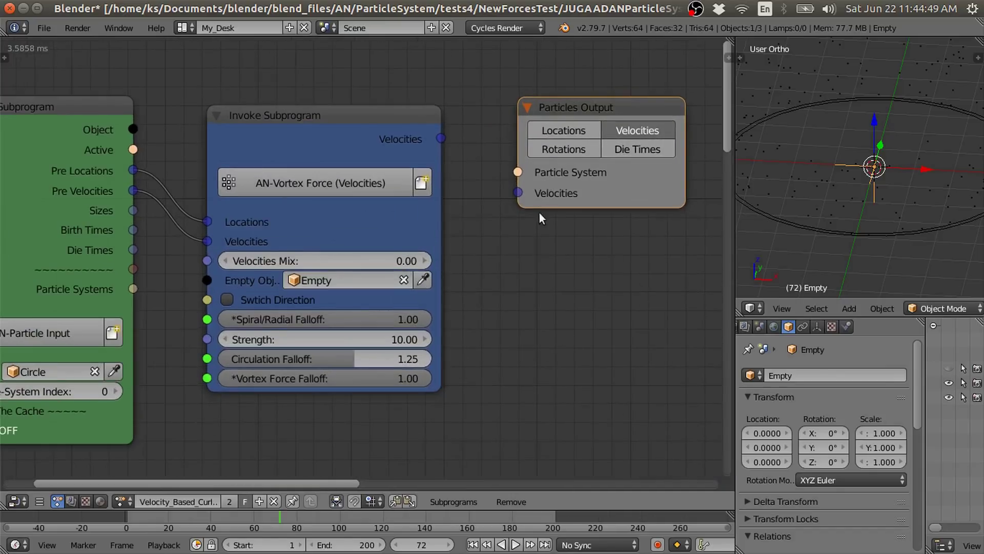
left_click_drag(444, 157, 531, 206)
left_click_drag(138, 166, 553, 196)
scroll(481, 244, "down", 1)
Step: Align the vortex force and Particles Output nodes in a tidy row with the particle input node
middle_click_drag(481, 244, 497, 205)
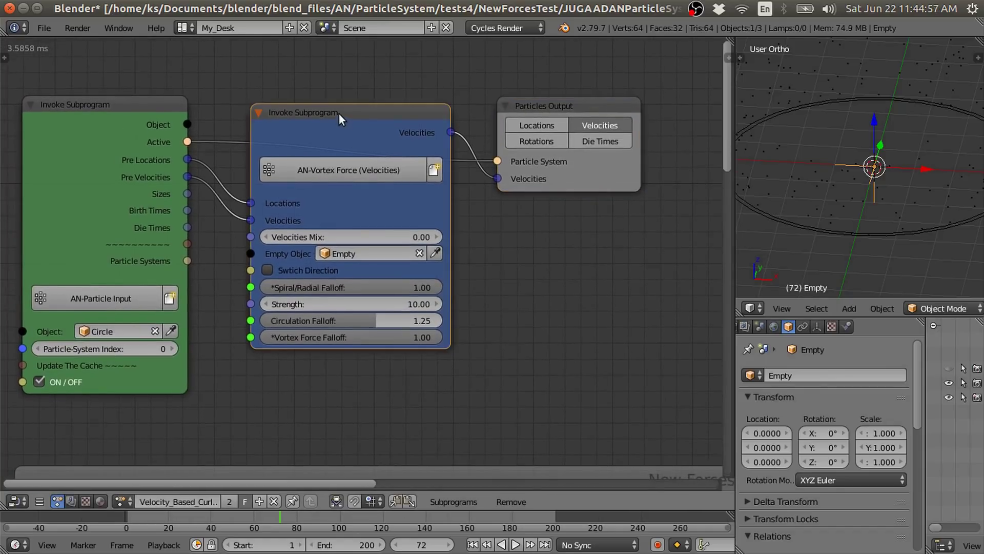
left_click_drag(339, 114, 332, 106)
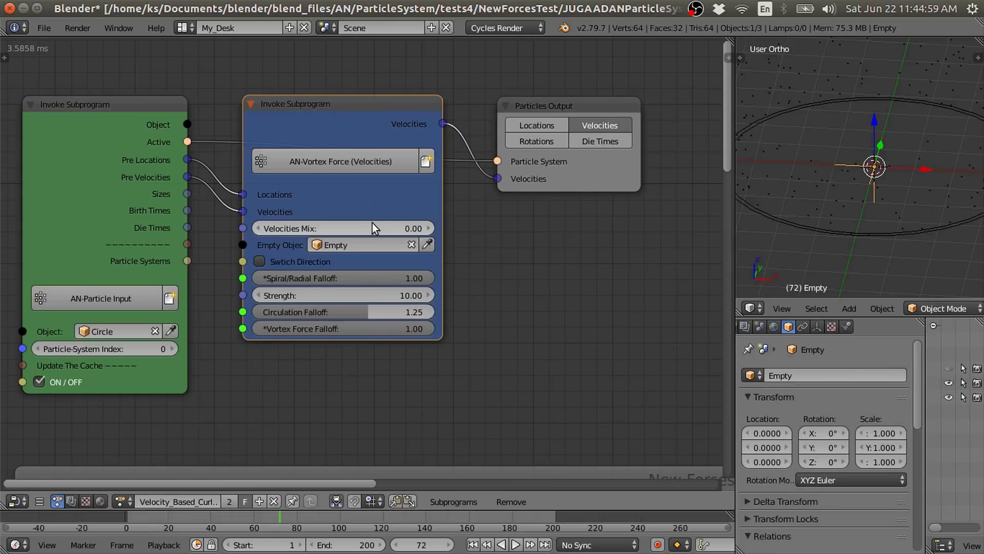
left_click(561, 186)
left_click_drag(561, 186, 546, 186)
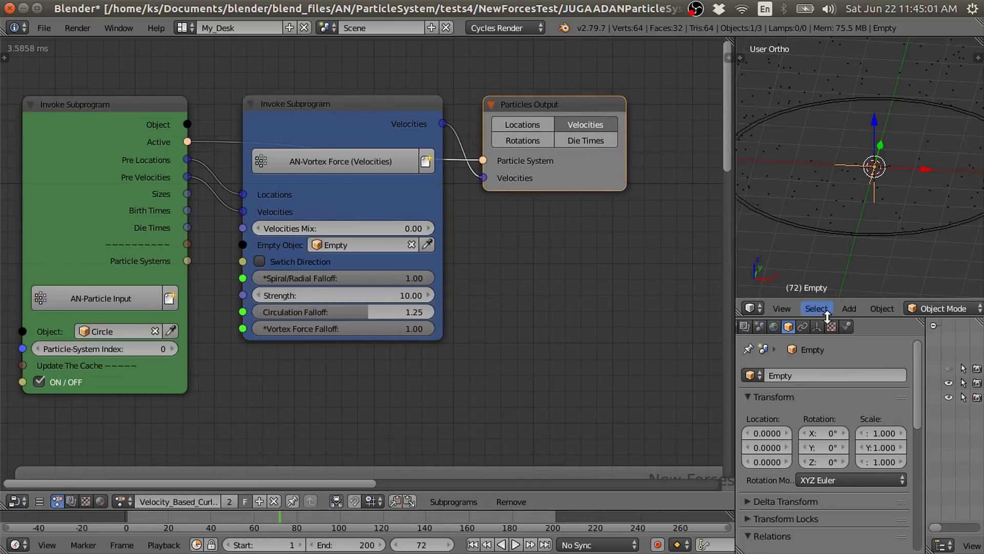
Step: Select the Circle ring in the outliner and show the Velocity settings of its particle system
scroll(790, 326, "up", 3)
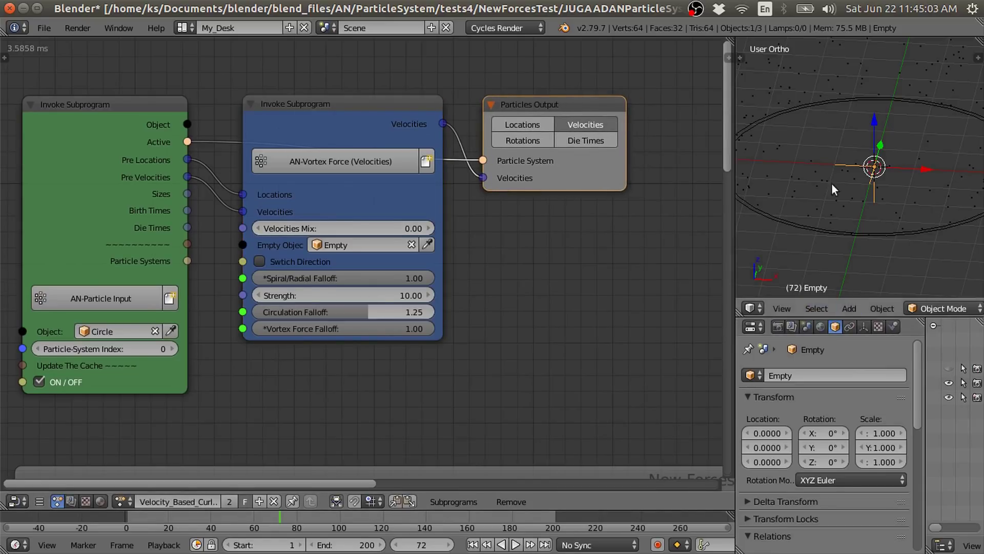
left_click_drag(925, 405, 852, 408)
left_click(905, 385)
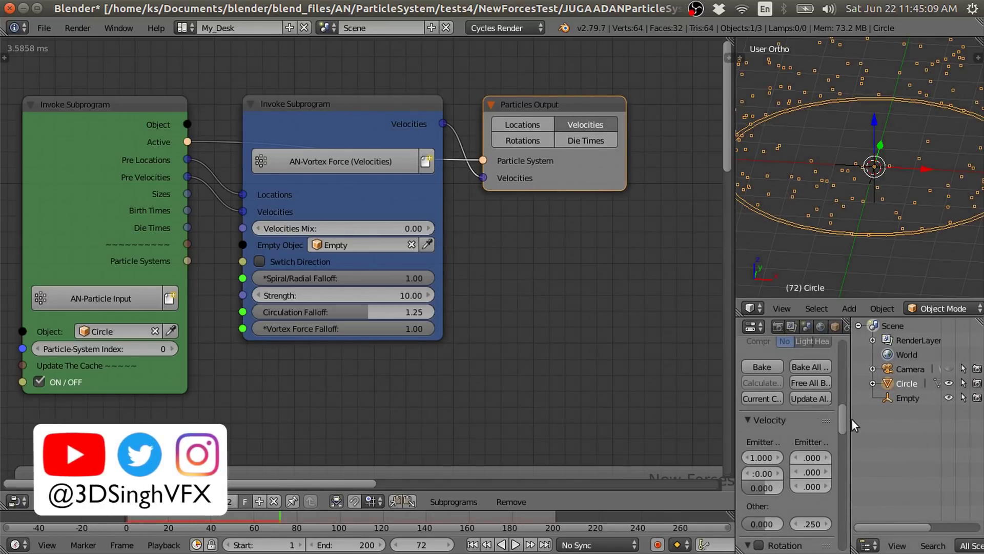
left_click_drag(851, 409, 923, 408)
scroll(771, 462, "down", 3)
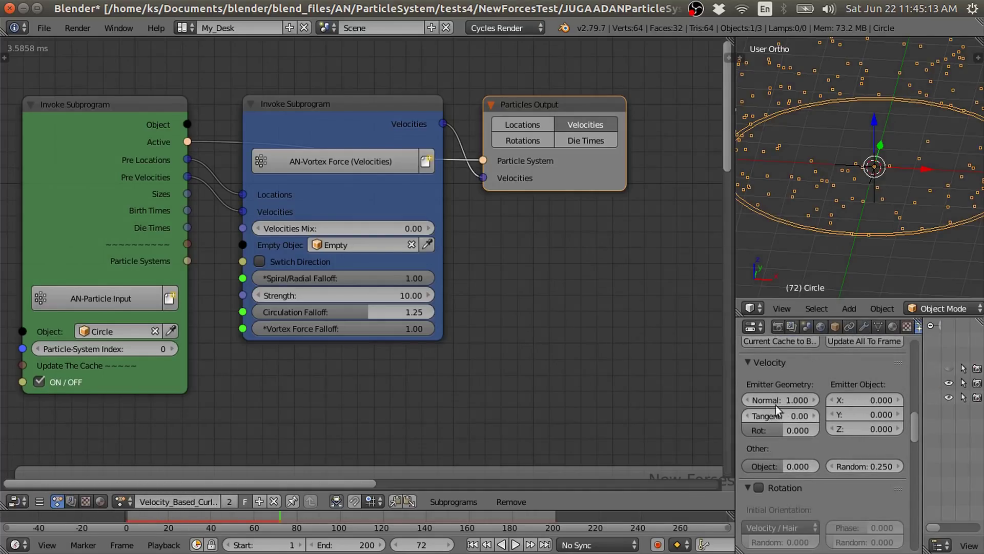
Step: Nudge the vortex force node into place and play the animation from the first frame in top view
scroll(531, 304, "down", 1)
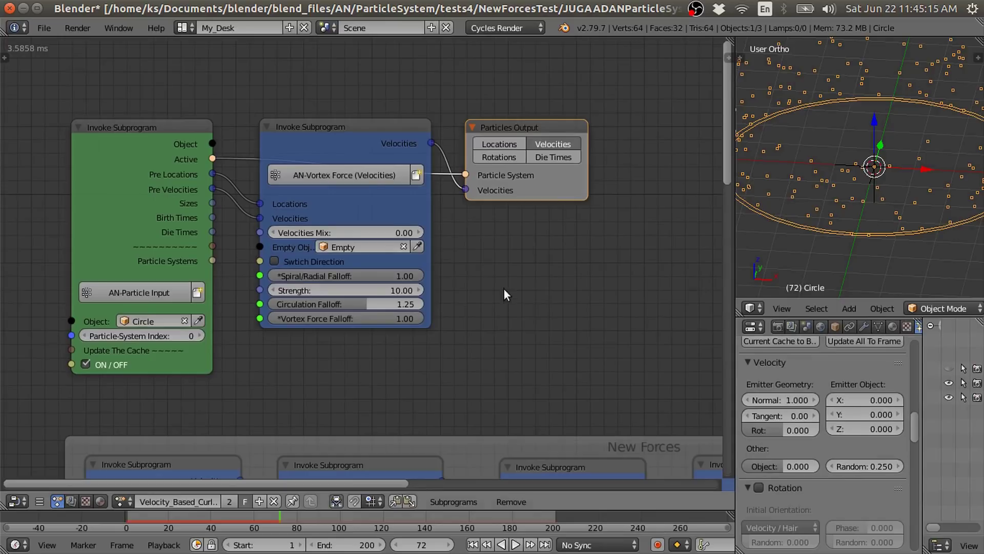
middle_click_drag(503, 295, 544, 287)
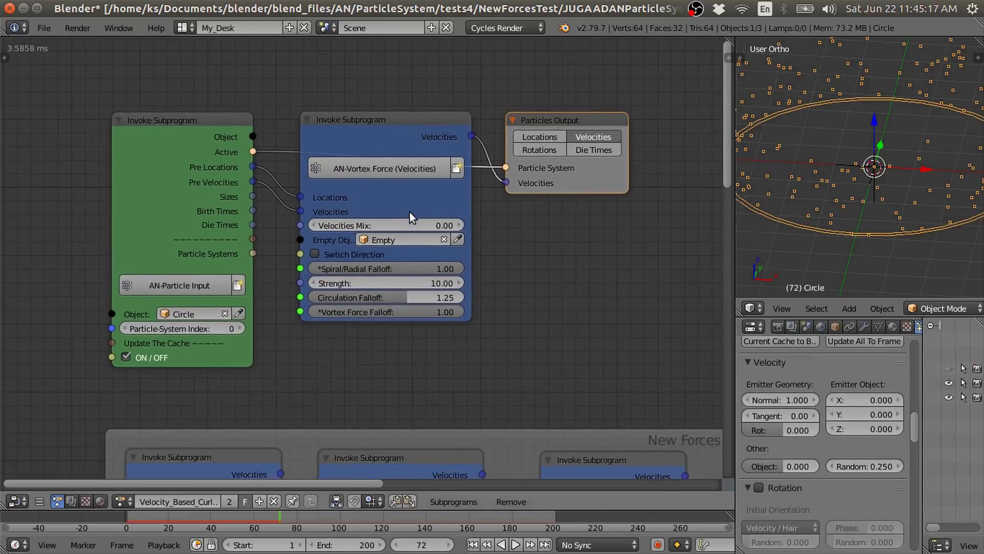
mouse_move(385, 143)
left_mouse_down()
mouse_move(388, 154)
mouse_move(380, 140)
left_mouse_up()
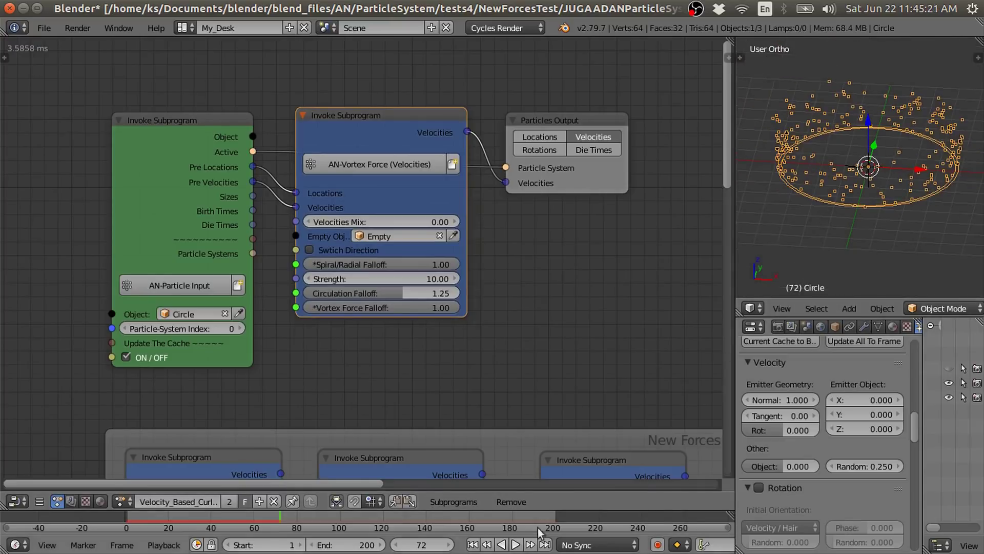
left_click(473, 545)
left_click(521, 545)
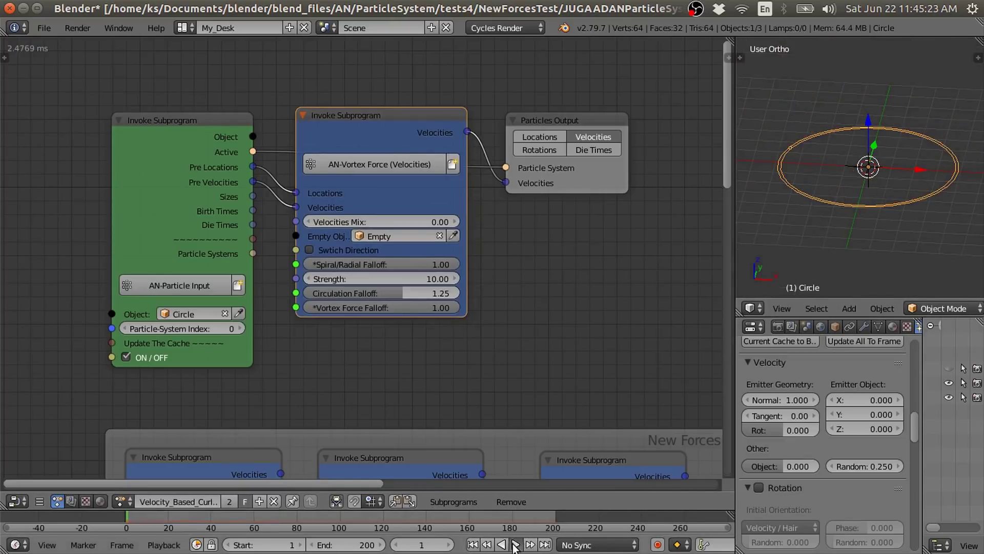
key("KP_7")
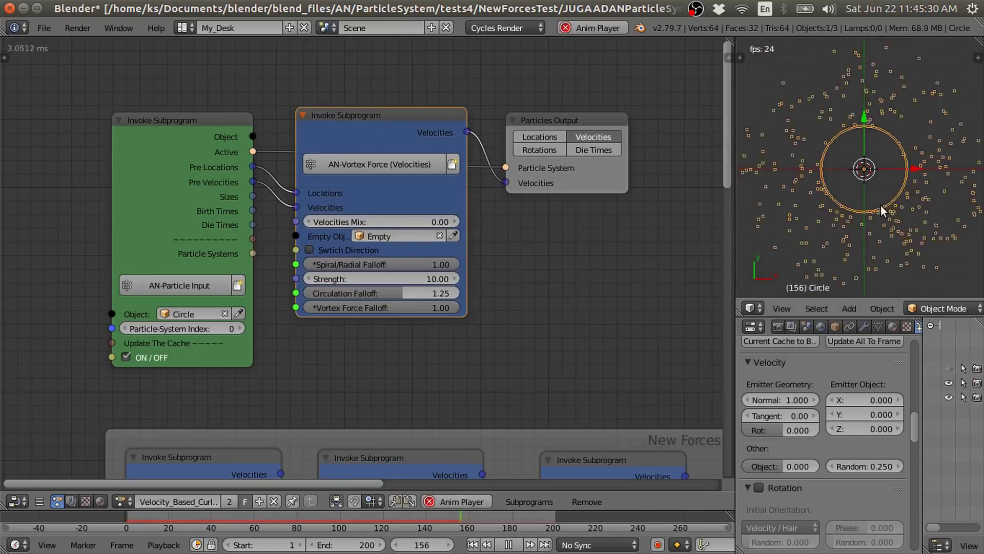
Step: Set the particle display's draw color to Velocity and adjust its Max value
scroll(878, 326, "down", 2)
scroll(844, 451, "down", 15)
scroll(841, 458, "down", 10)
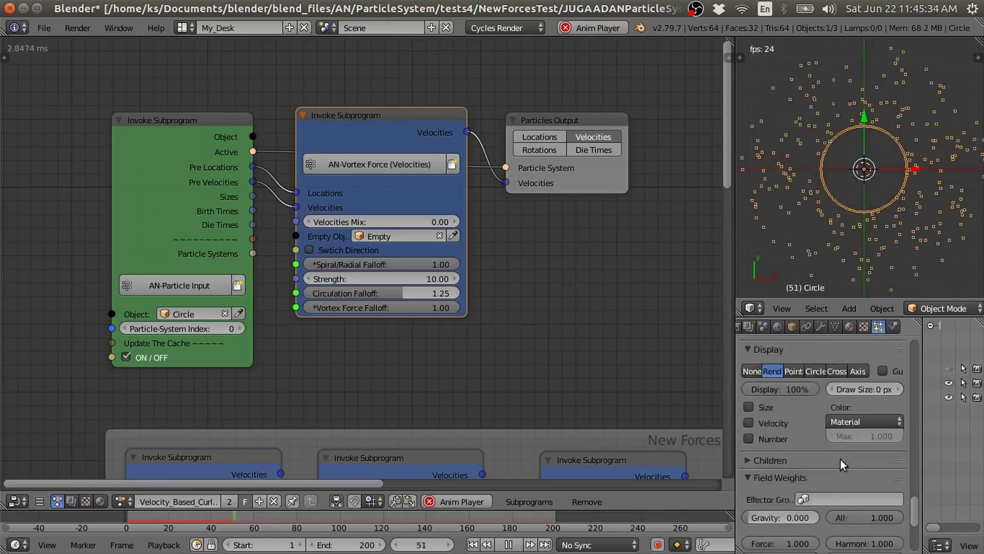
scroll(853, 479, "up", 5)
left_click(861, 478)
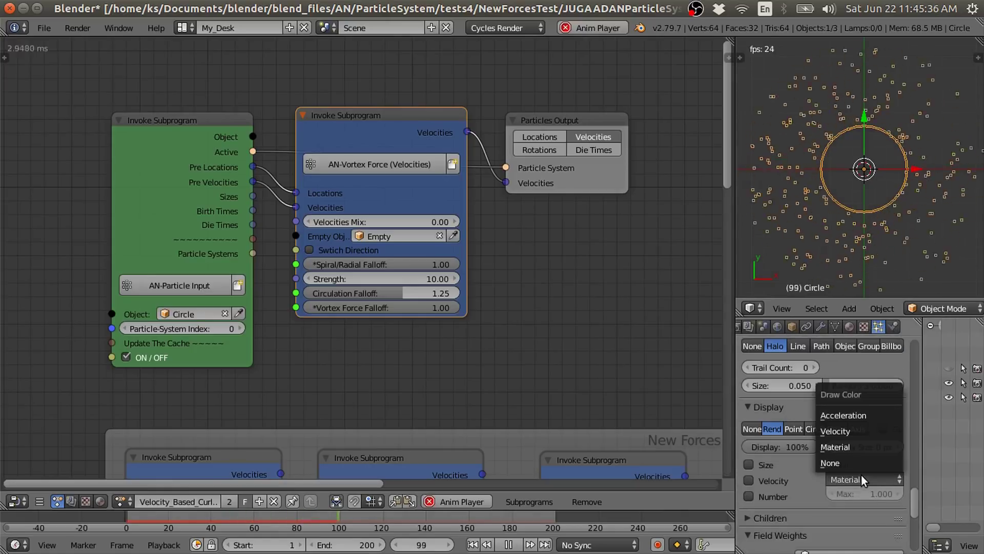
left_click(845, 429)
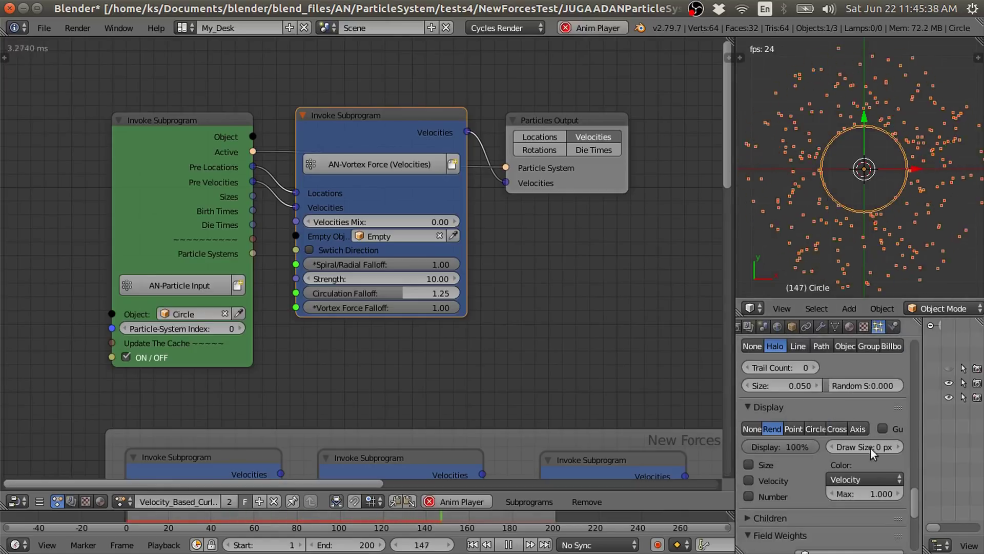
left_click_drag(849, 495, 892, 494)
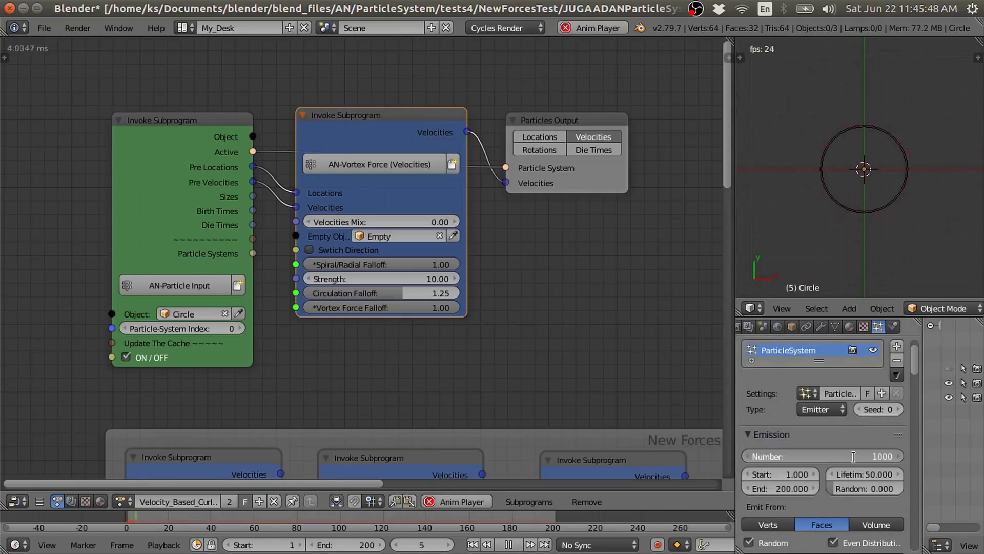
Step: Set the particle system's emission number to 10000 and leave all objects deselected
left_click(854, 457)
type("10000")
key("Return")
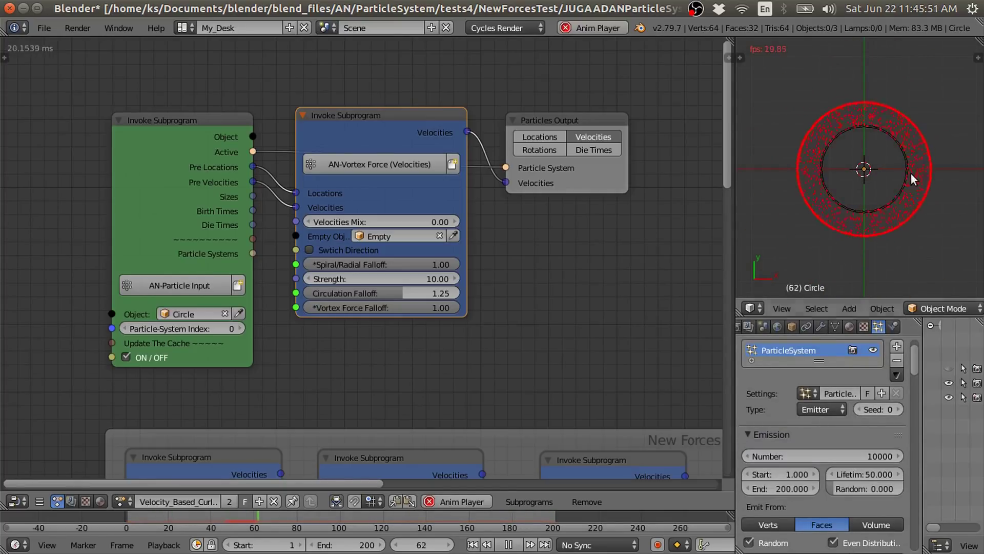
key("a")
key("a")
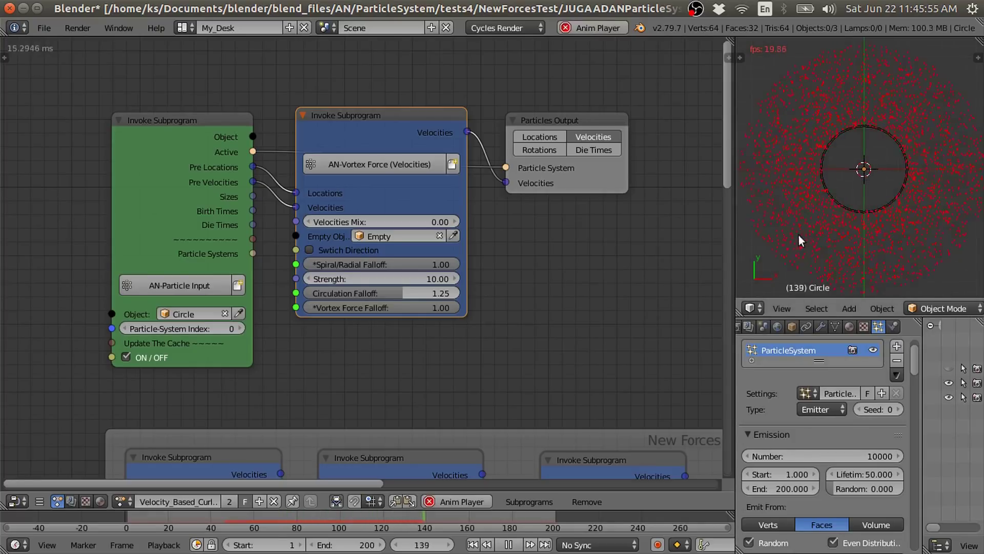
Step: Enlarge the 3D viewport in width and height to show more of the particle spread
left_click_drag(735, 238, 618, 246)
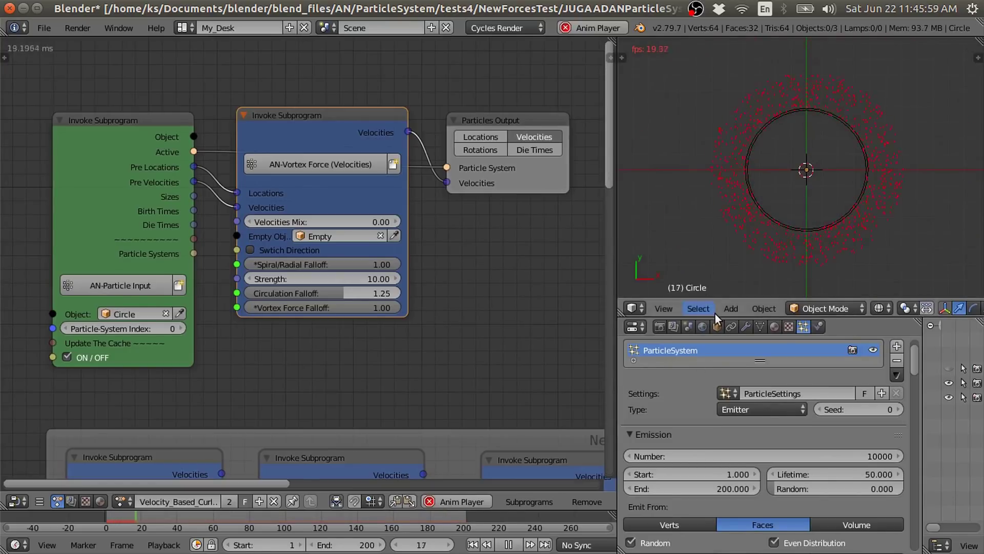
left_click_drag(714, 317, 714, 439)
scroll(711, 284, "down", 2)
Step: Move the particle input and vortex force nodes slightly farther above the New Forces frame
scroll(469, 271, "down", 1)
mouse_move(469, 271)
middle_mouse_down()
mouse_move(463, 254)
mouse_move(460, 276)
middle_mouse_up()
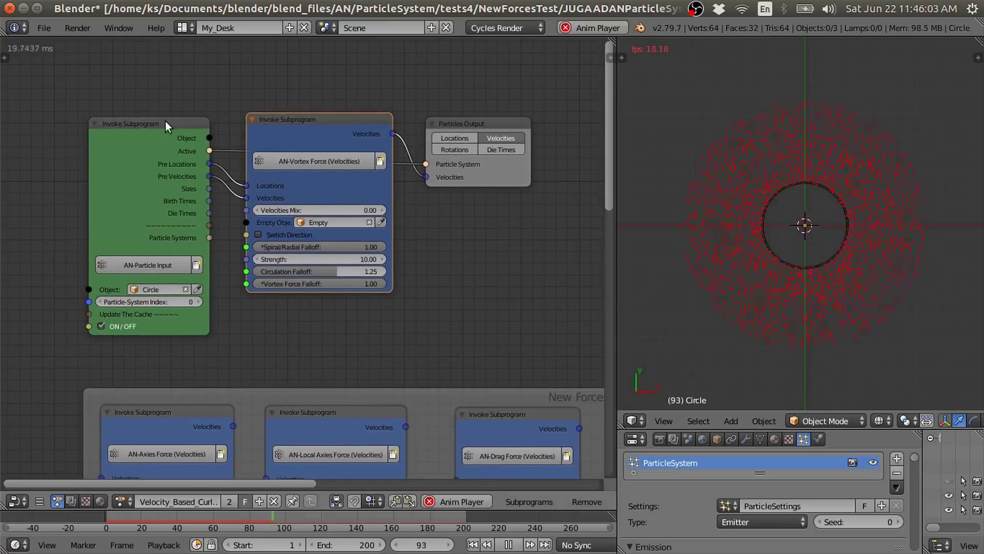
left_click(478, 125)
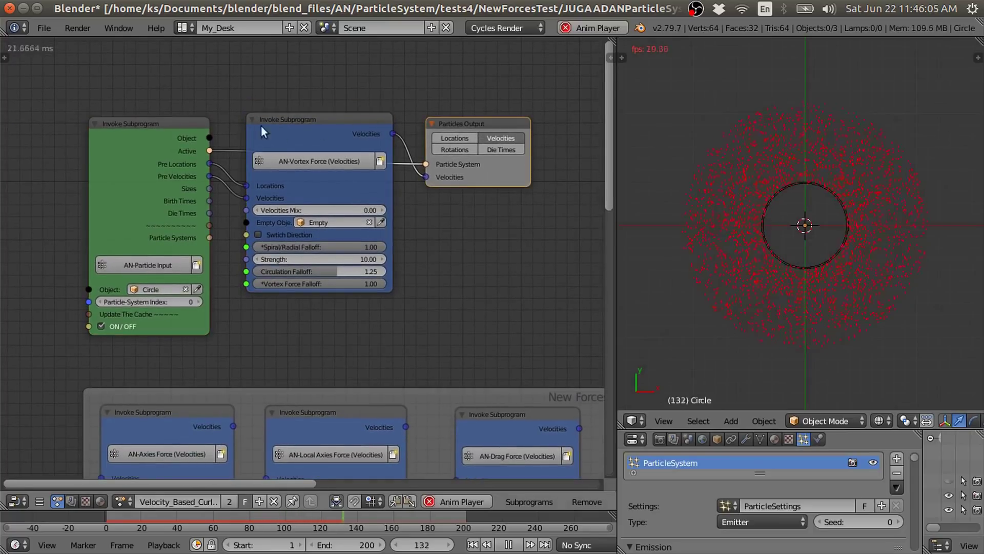
left_click_drag(175, 122, 170, 104)
left_click_drag(305, 116, 302, 90)
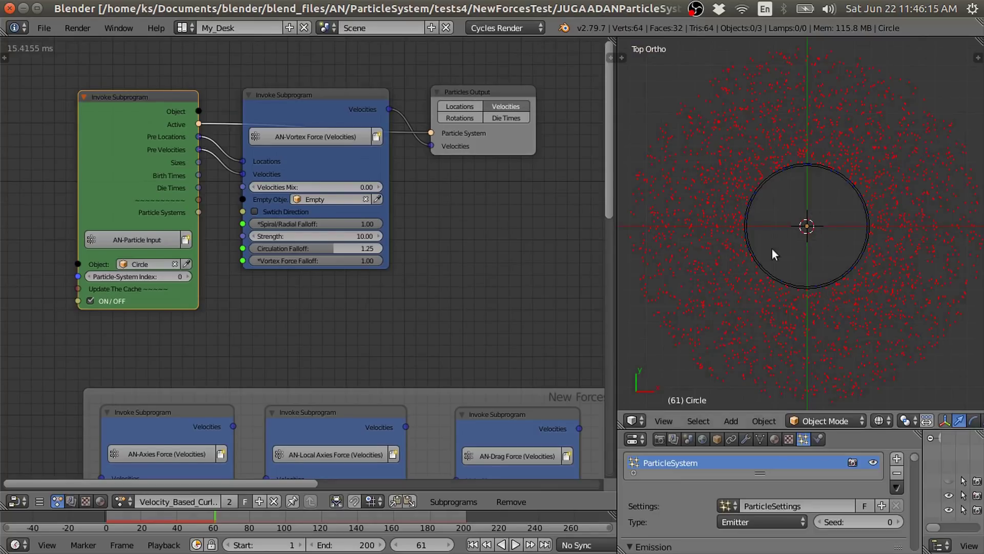
Step: Set the Circulation Falloff of the vortex force node to 0.59
scroll(805, 243, "up", 2)
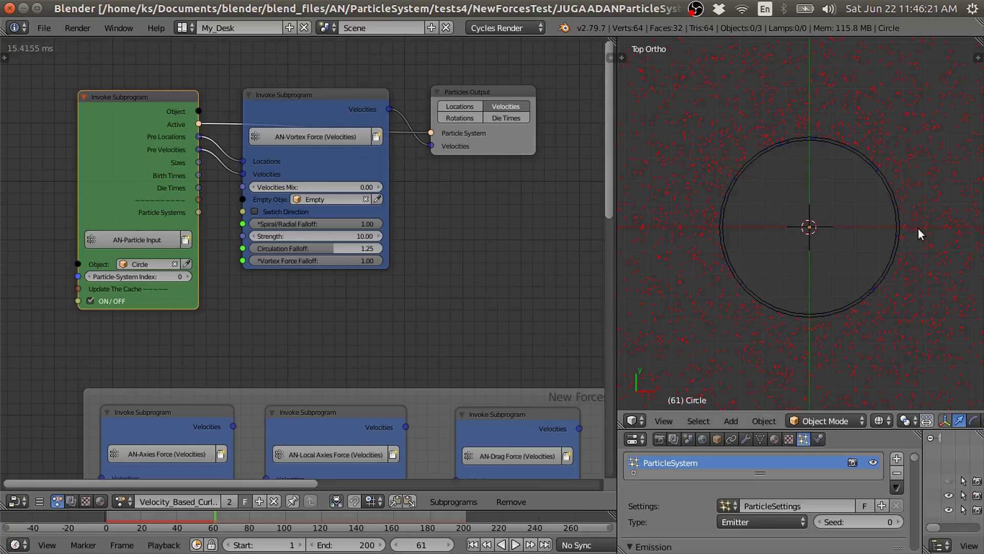
scroll(352, 334, "up", 1)
scroll(353, 328, "up", 1)
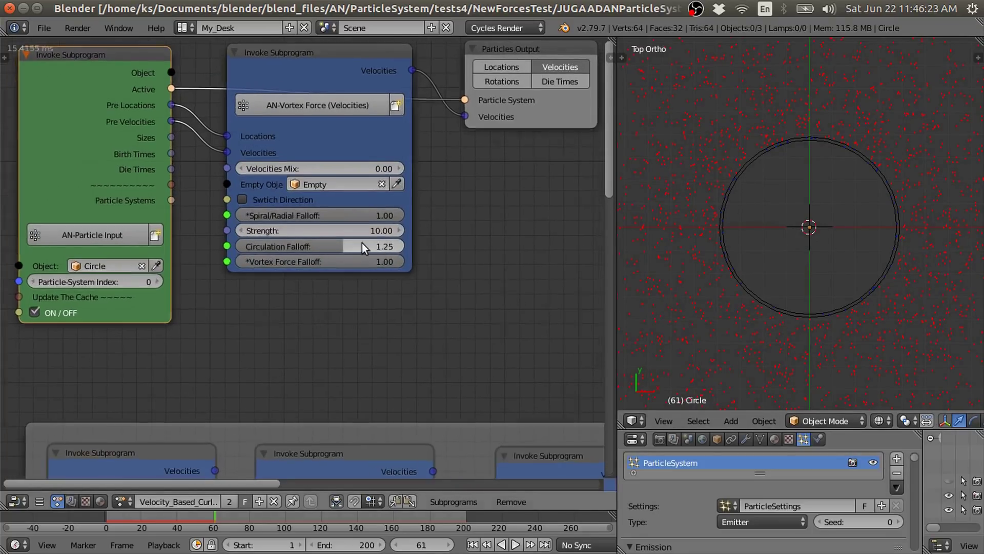
scroll(266, 244, "up", 1)
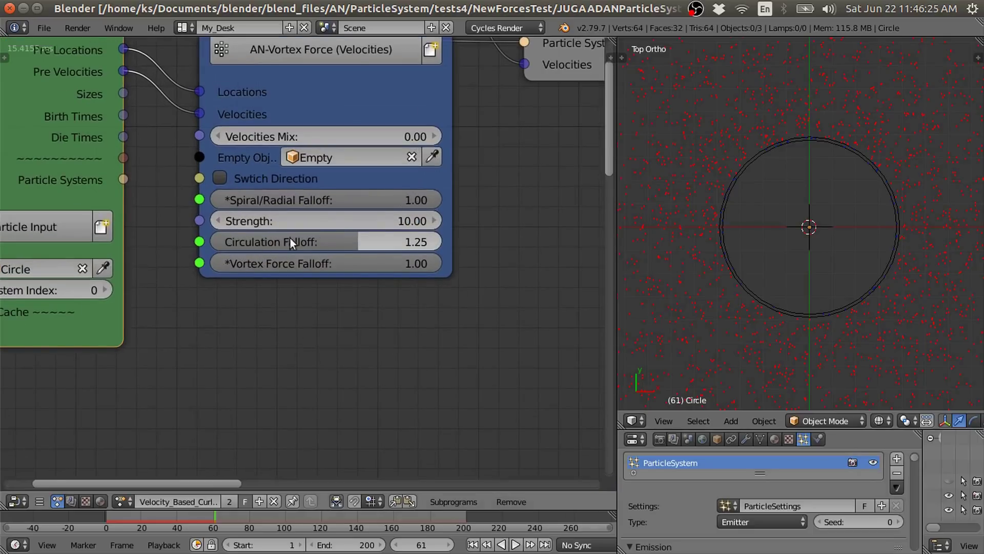
left_click_drag(353, 239, 279, 239)
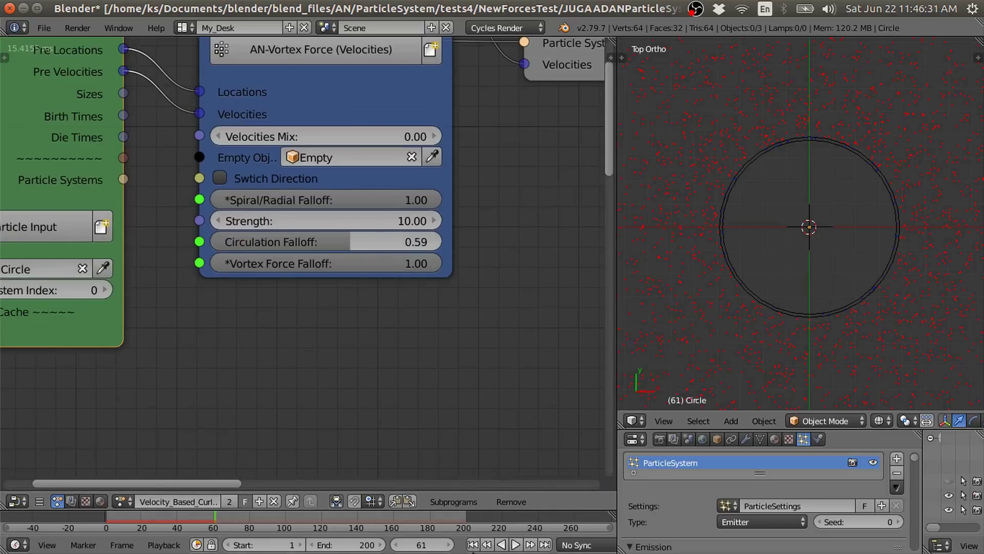
Step: Restart the particle simulation playback from the first frame
left_click(473, 544)
left_click(515, 544)
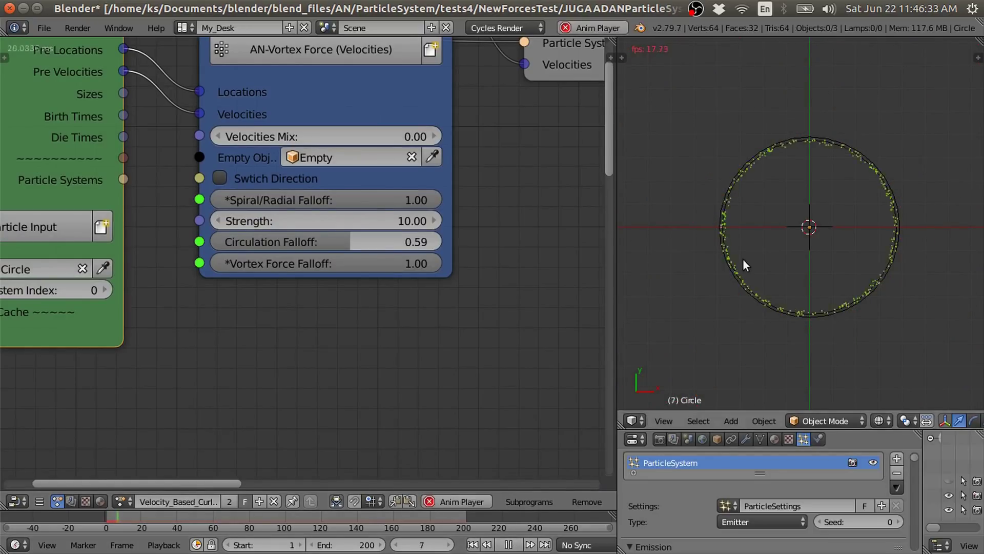
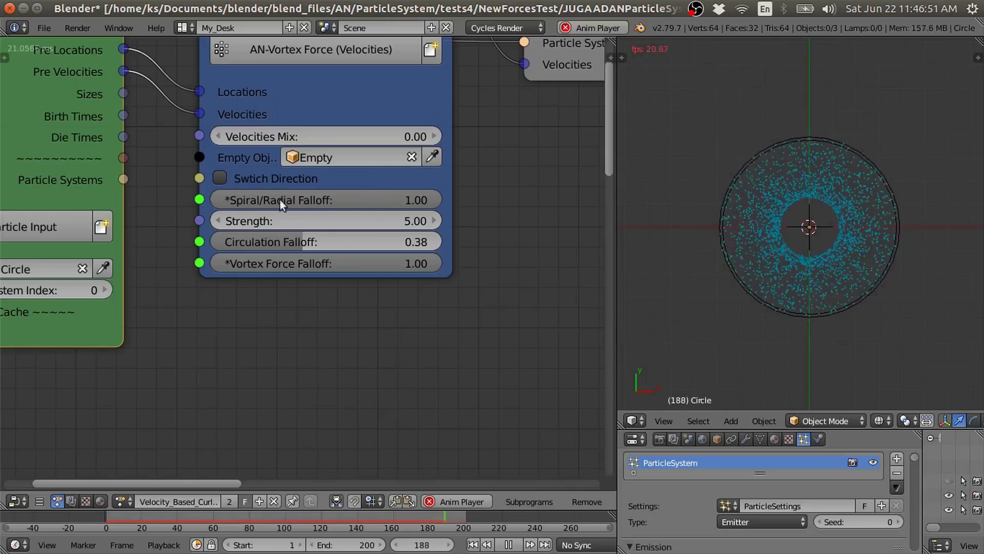
Step: Try a Spiral/Radial Falloff of 0.00 on the vortex force node, returning it and the Vortex Force Falloff to 1.00
scroll(243, 206, "up", 3)
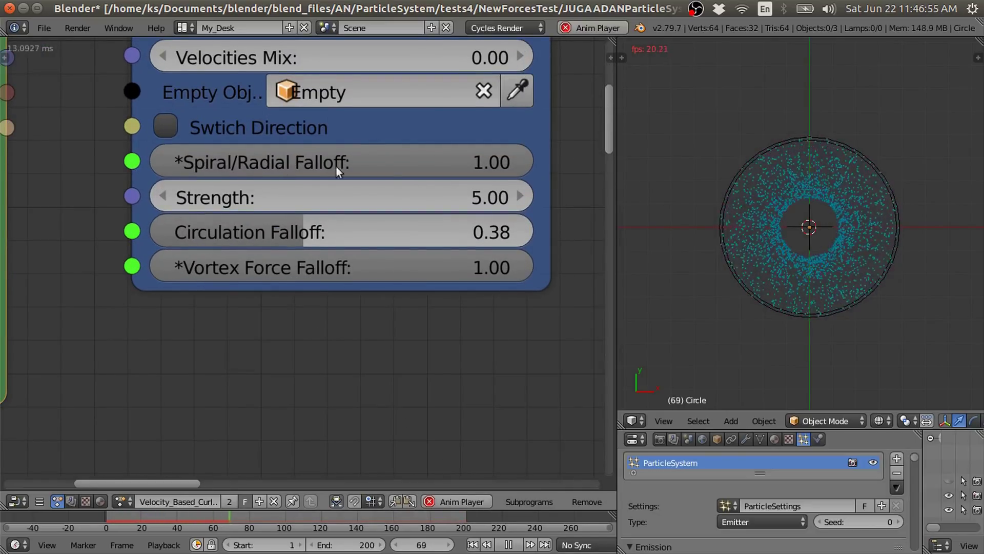
scroll(410, 169, "down", 1)
left_click_drag(477, 177, 369, 193)
scroll(834, 265, "up", 3)
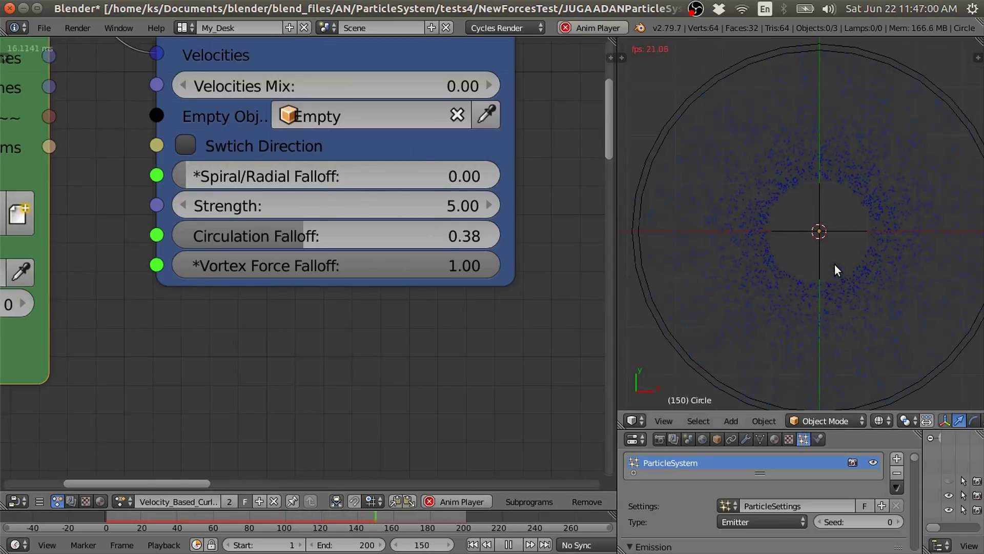
scroll(846, 257, "down", 2)
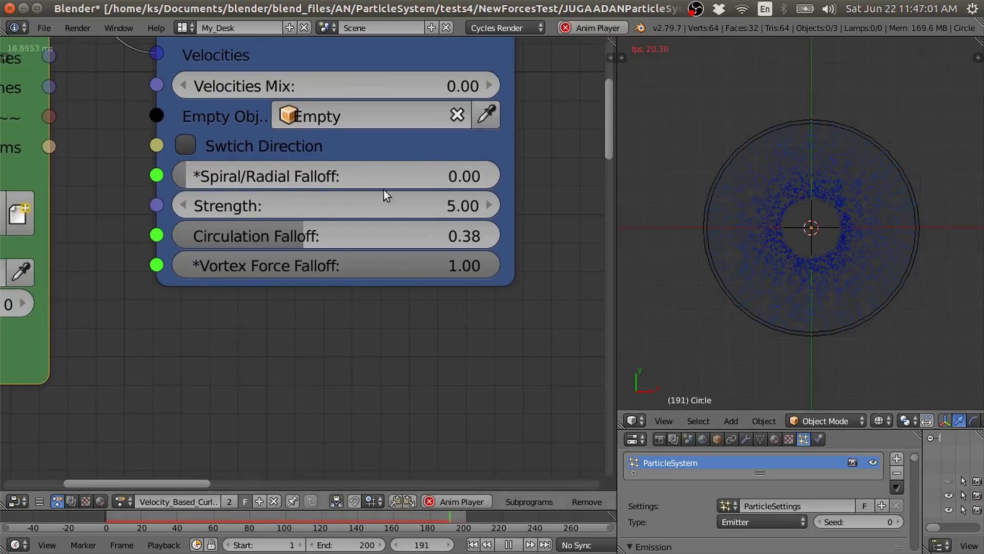
left_click_drag(221, 179, 501, 175)
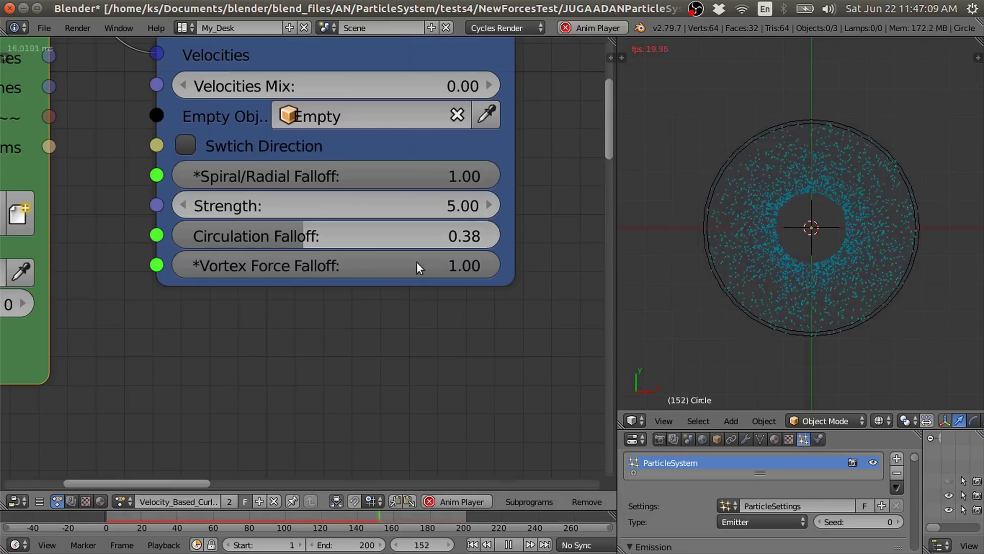
left_click_drag(463, 266, 500, 267)
scroll(363, 201, "down", 2)
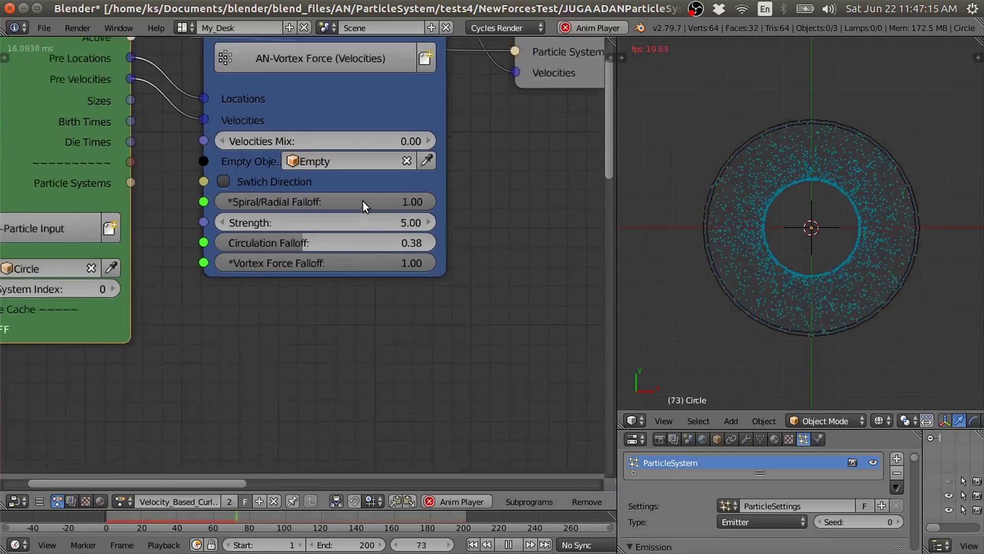
scroll(363, 201, "down", 2)
scroll(326, 149, "up", 2)
scroll(414, 259, "up", 1)
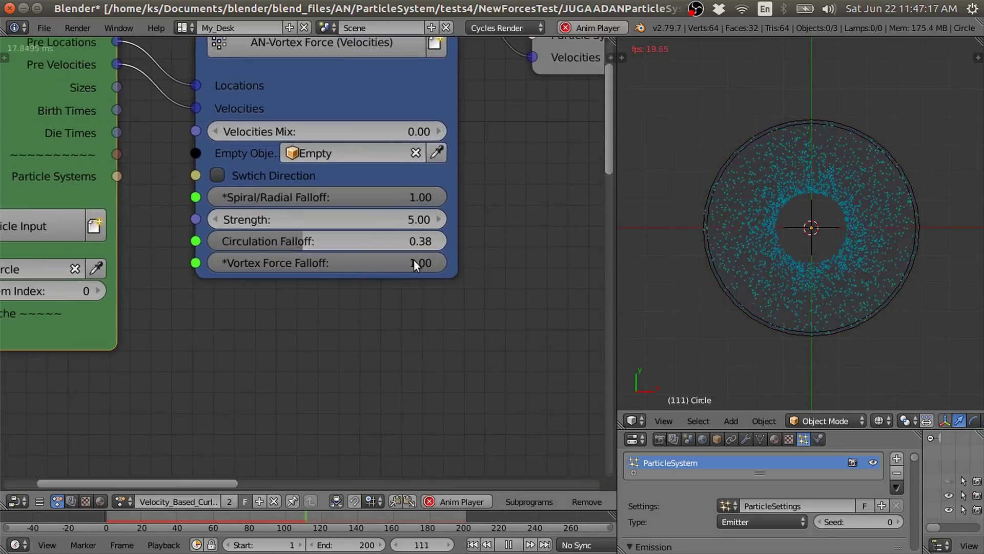
Step: Set the particle lifetime of the circle's particle system to 2000 and leave all objects deselected
right_click(771, 319)
scroll(810, 379, "down", 4)
scroll(836, 421, "down", 1)
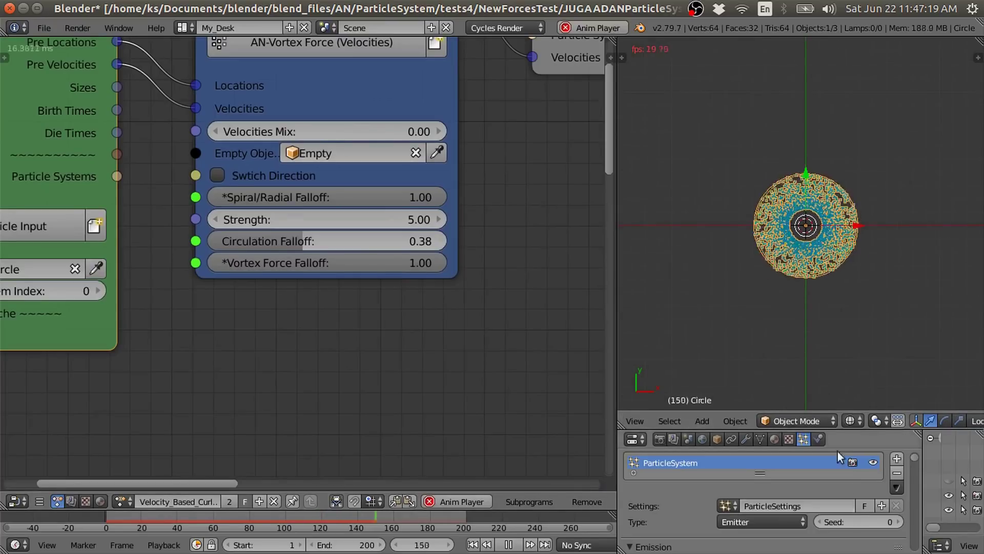
scroll(796, 348, "up", 4)
scroll(806, 478, "down", 5)
scroll(826, 506, "down", 5)
scroll(844, 507, "up", 2)
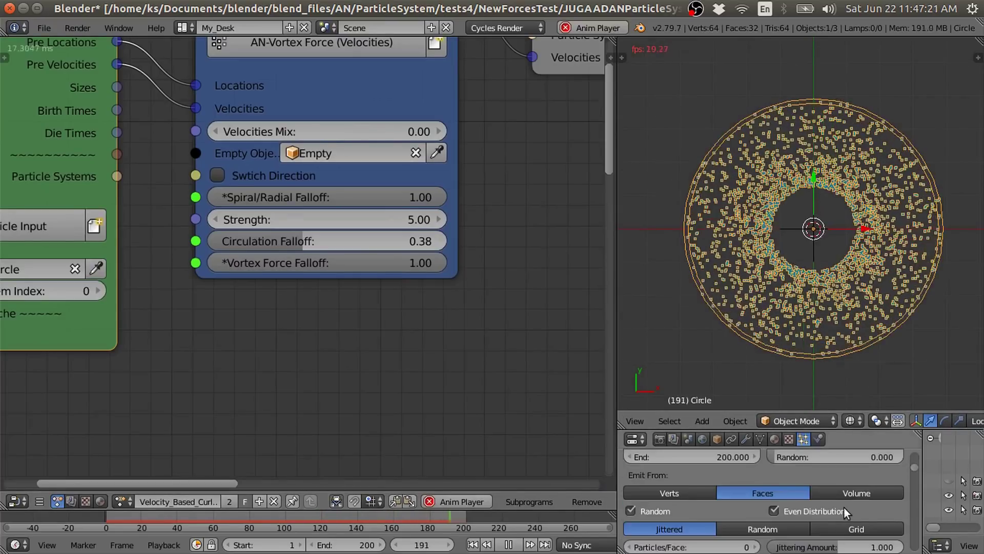
scroll(844, 507, "up", 3)
left_click(849, 497)
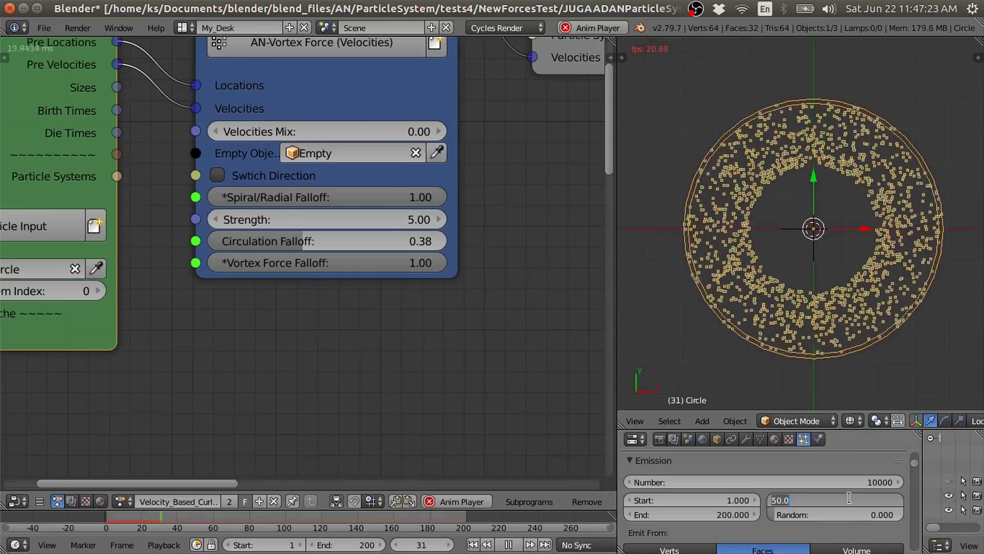
type("2000")
key("Return")
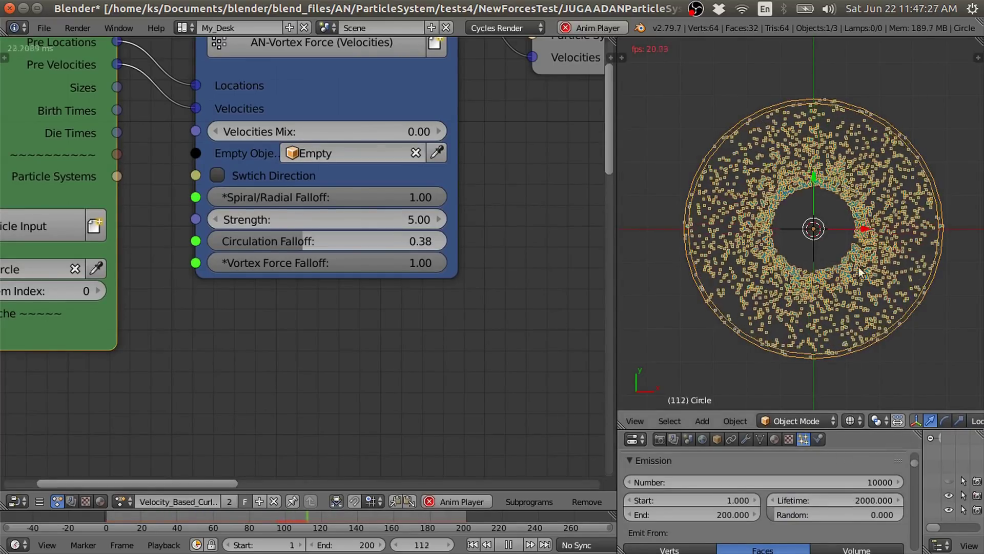
key("a")
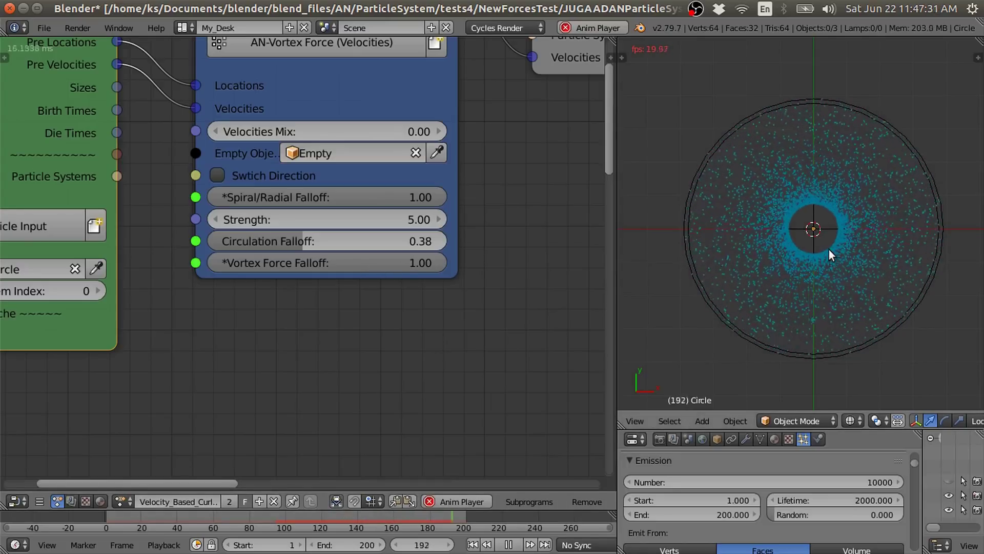
Step: Set the maximum of the particle display's Velocity color to 4.300
scroll(849, 511, "down", 10)
scroll(848, 512, "down", 10)
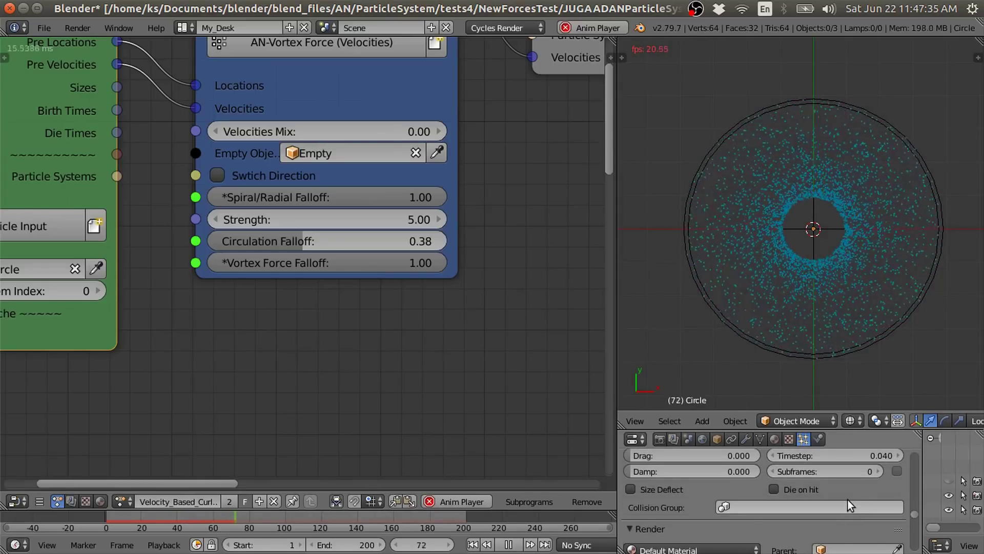
scroll(848, 500, "down", 10)
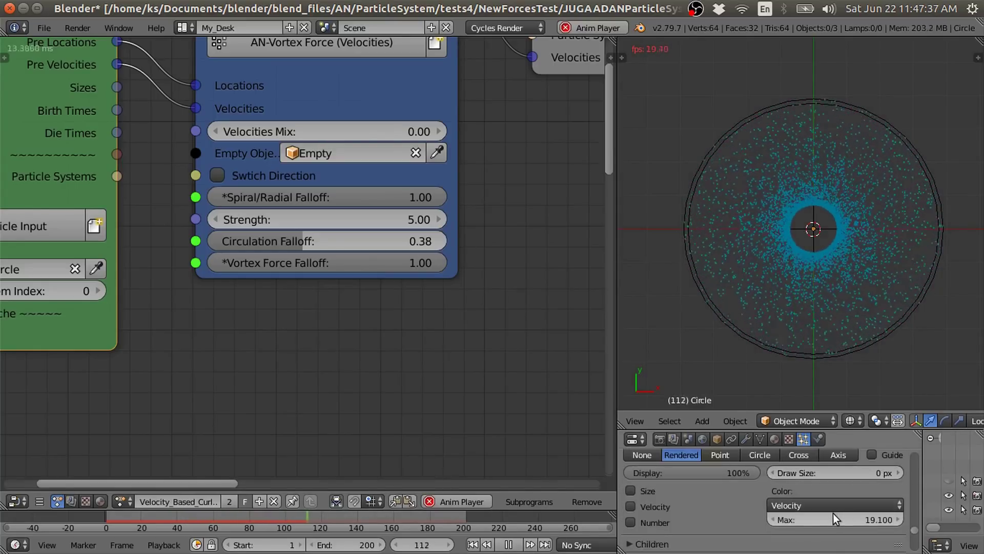
left_click_drag(821, 519, 704, 518)
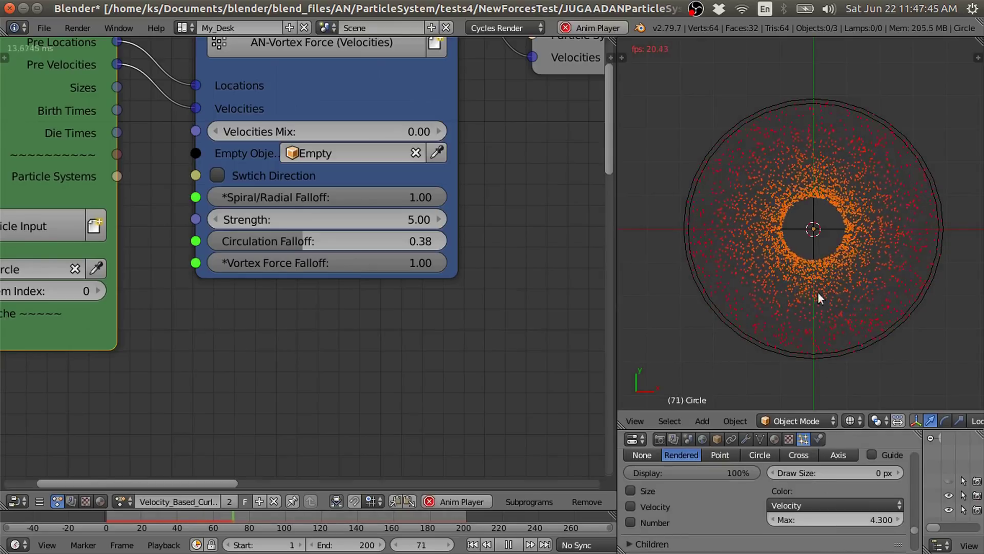
Step: Move the particle input, vortex force and particles output nodes together farther above the New Forces frame
scroll(446, 257, "down", 1)
middle_click_drag(424, 269, 458, 319)
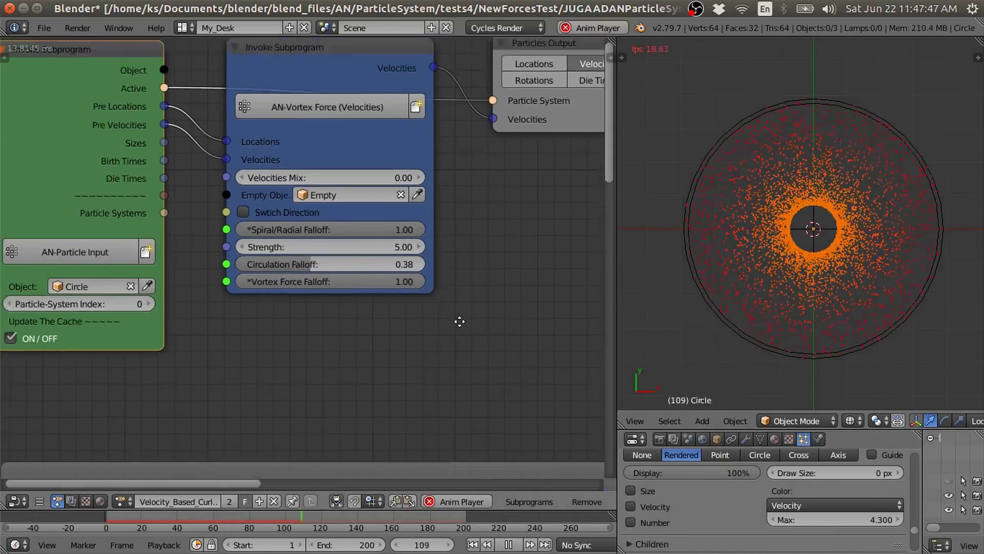
scroll(456, 319, "down", 2)
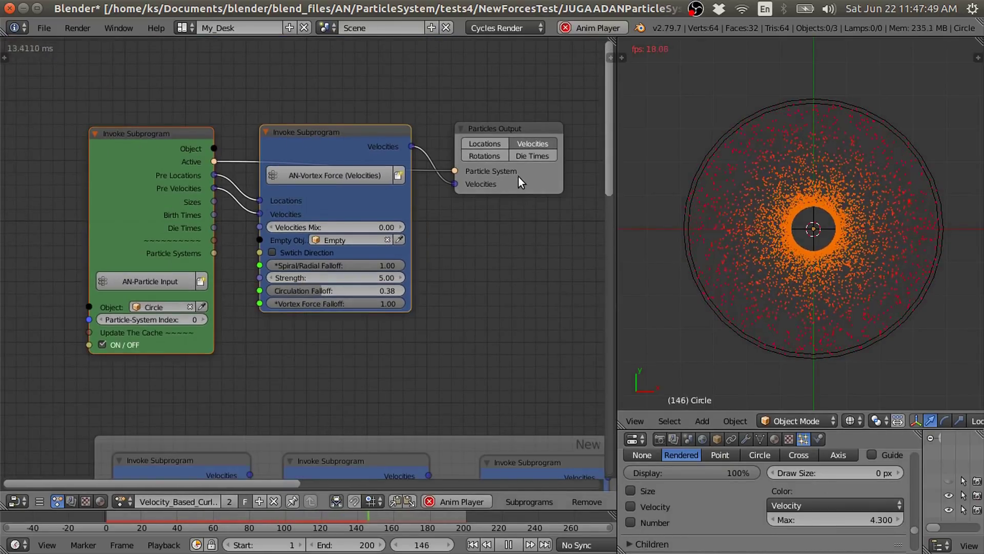
middle_click_drag(519, 176, 511, 121)
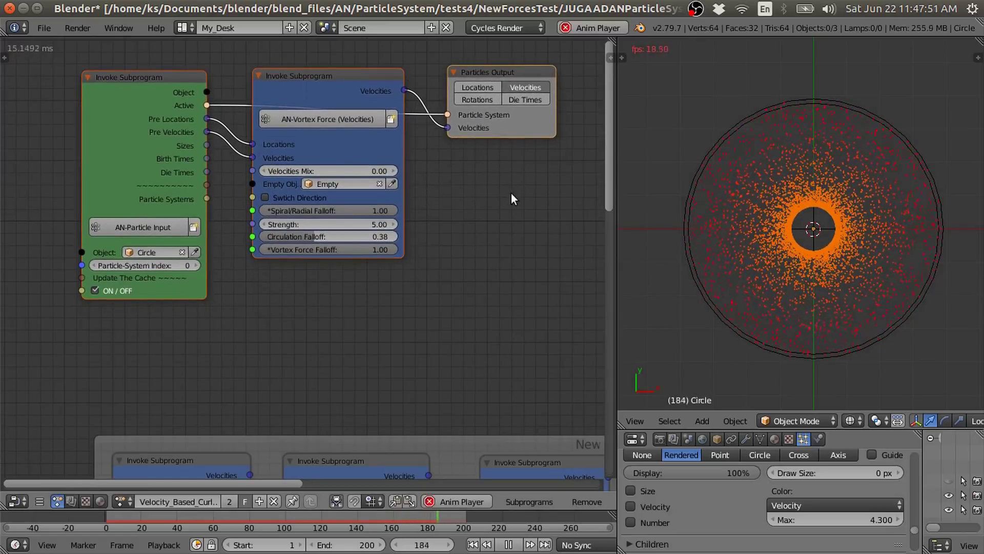
middle_click_drag(511, 198, 509, 272)
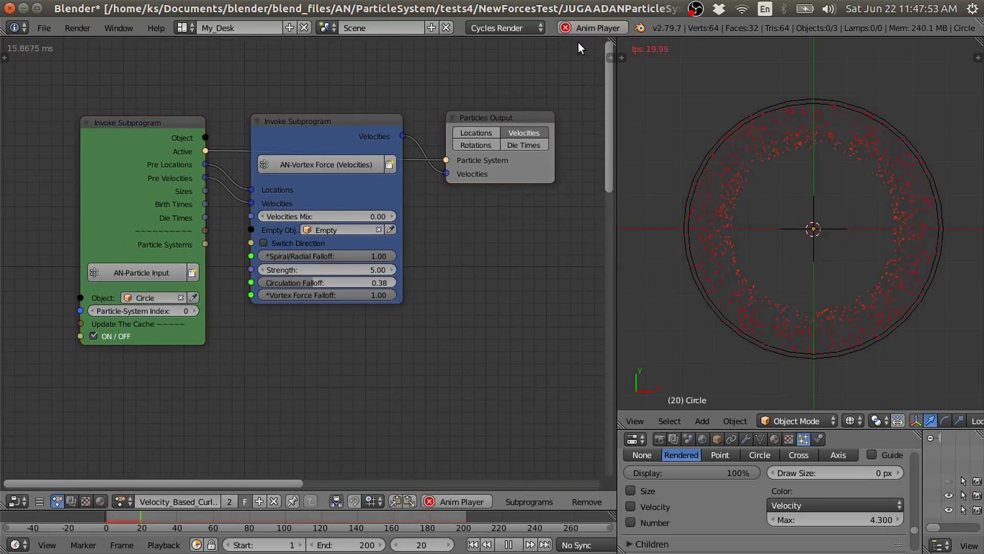
Step: Stop the animation playback and save the blend file over the existing one
key("alt+a")
key("ctrl+s")
left_click(570, 107)
scroll(533, 143, "up", 2)
scroll(482, 200, "down", 1)
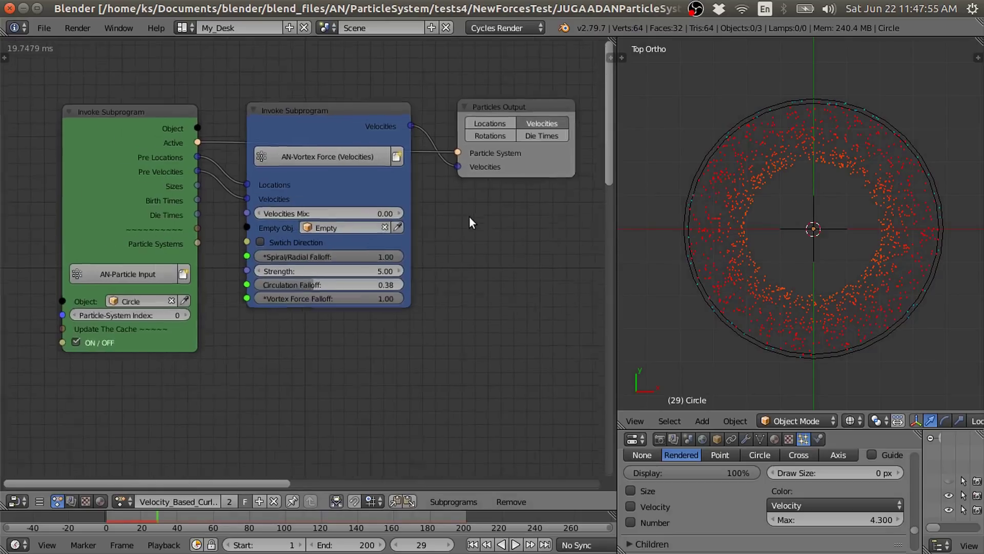
scroll(469, 216, "down", 1)
scroll(451, 216, "up", 2)
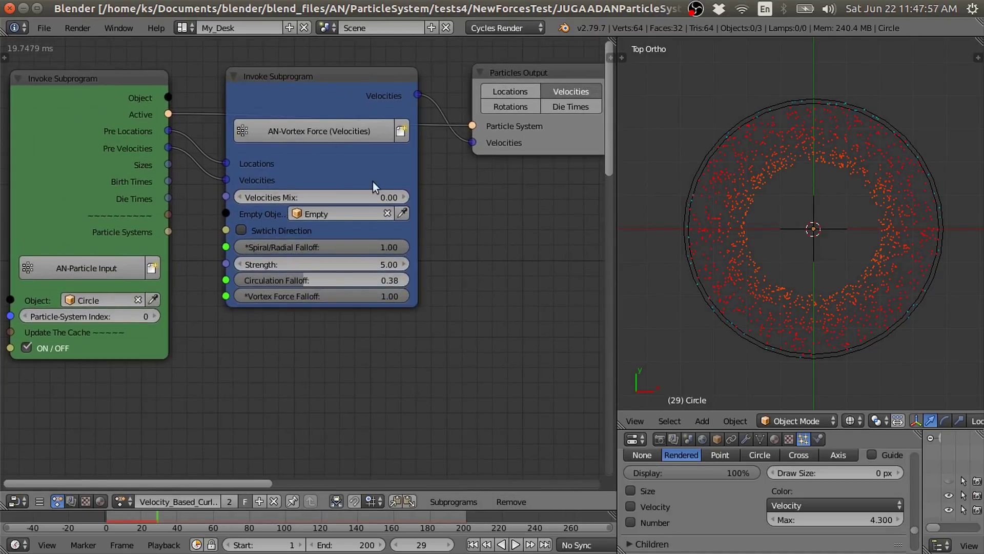
scroll(373, 181, "down", 2)
scroll(336, 324, "up", 1)
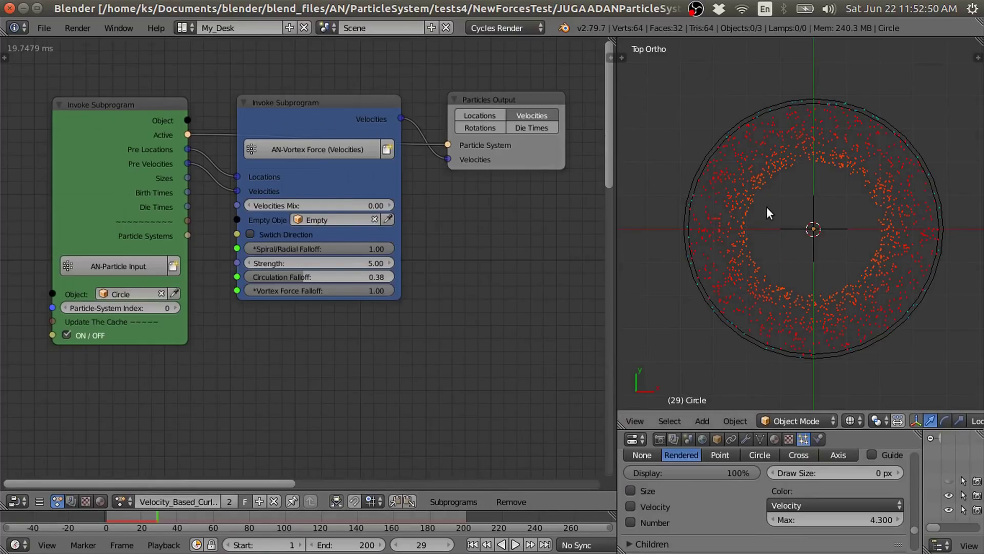
Step: Save the blend file once more and stop the running animation playback
scroll(764, 213, "up", 1)
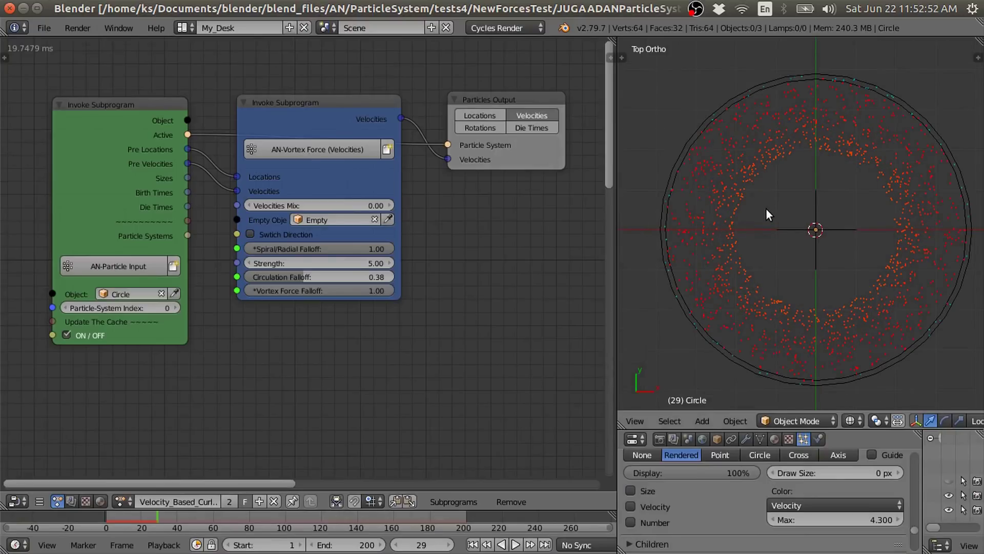
key("ctrl+s")
left_click(768, 205)
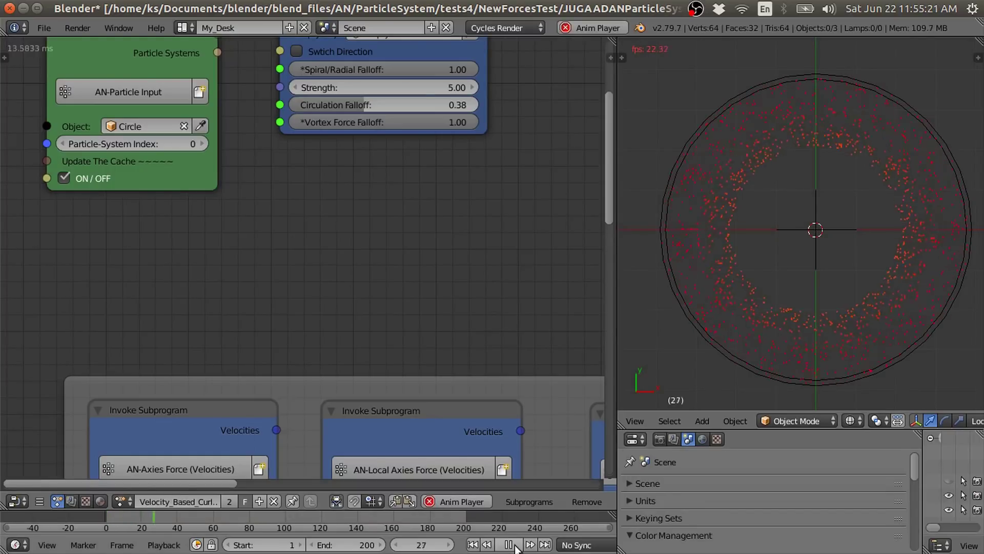
left_click(509, 544)
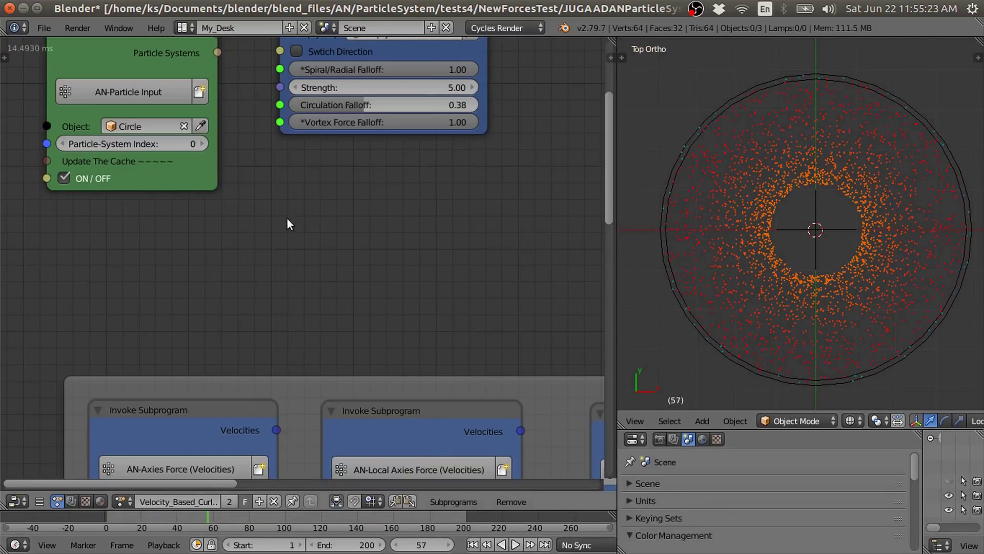
Step: Add an AN-Mesh Falloff (Mesh Volume) subprogram node and place it below the vortex force node
key("shift+a")
mouse_move(311, 434)
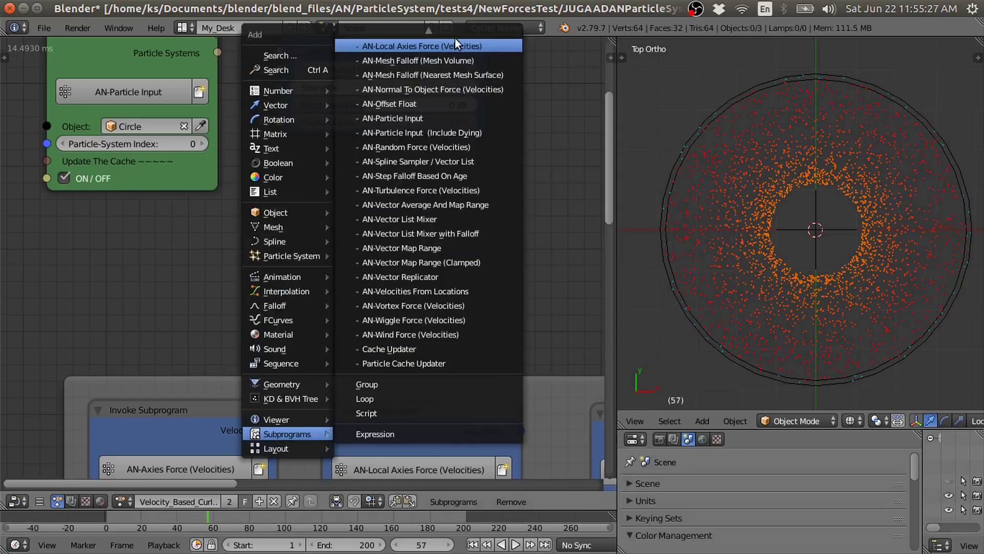
left_click(400, 66)
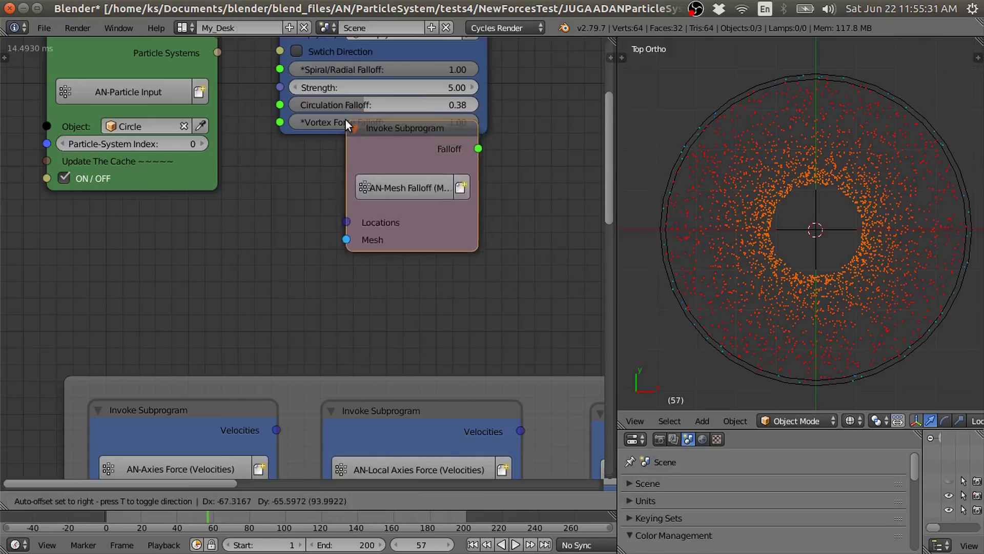
left_click(275, 164)
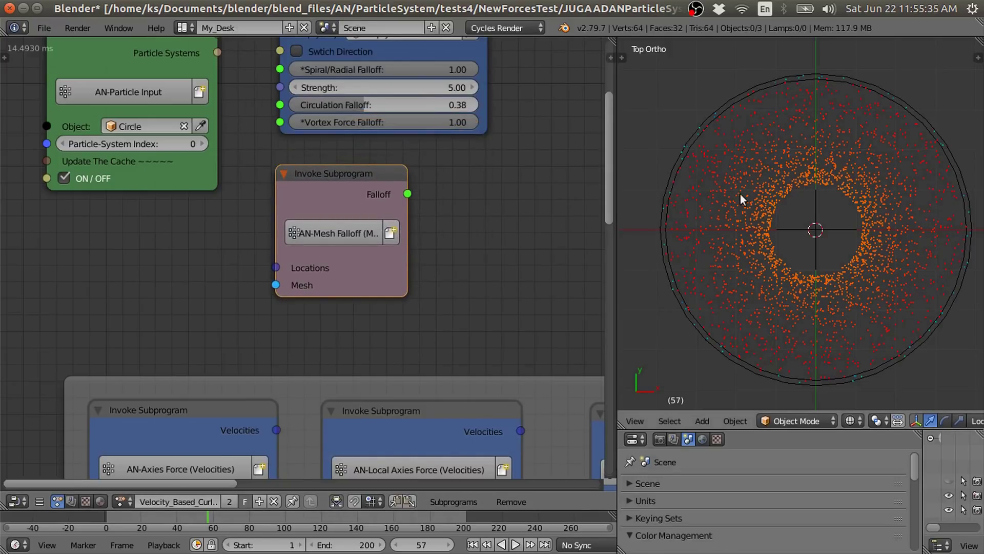
Step: Add a cube mesh at the center of the ring in the 3D scene
key("shift+a")
mouse_move(782, 183)
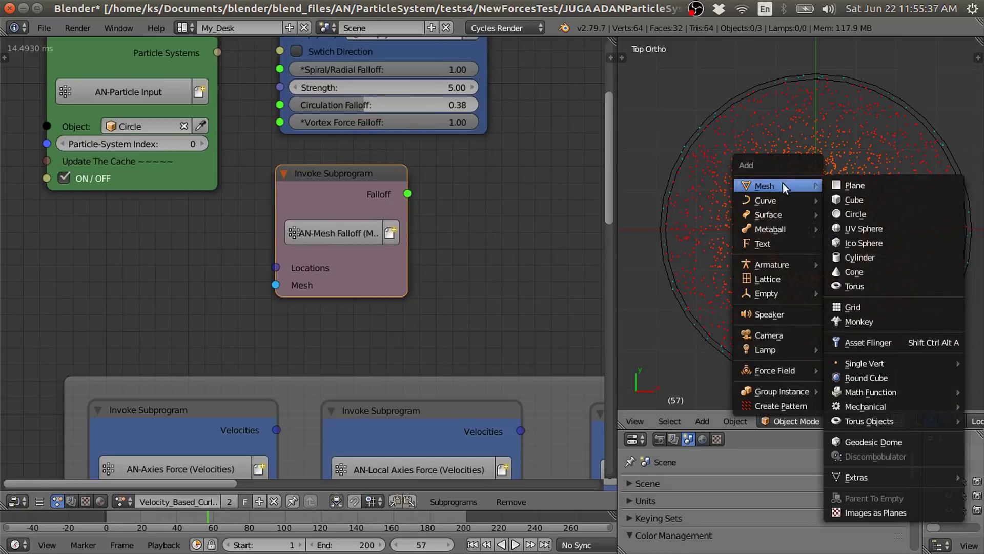
left_click(859, 201)
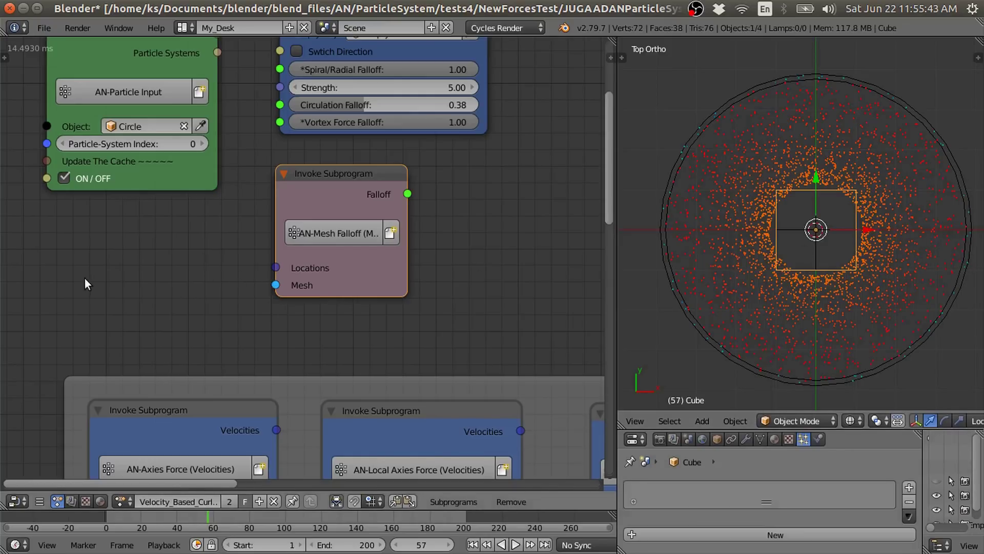
Step: Add a Mesh Object Input node for the Cube and link its Mesh output to the mesh falloff node's Mesh input
key("shift+a")
mouse_move(57, 285)
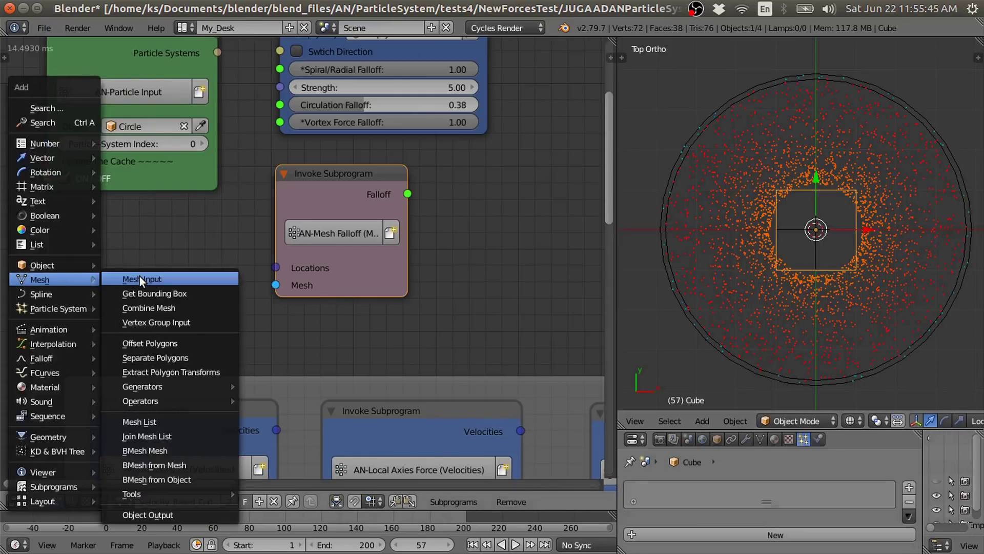
left_click(139, 279)
left_click(88, 203)
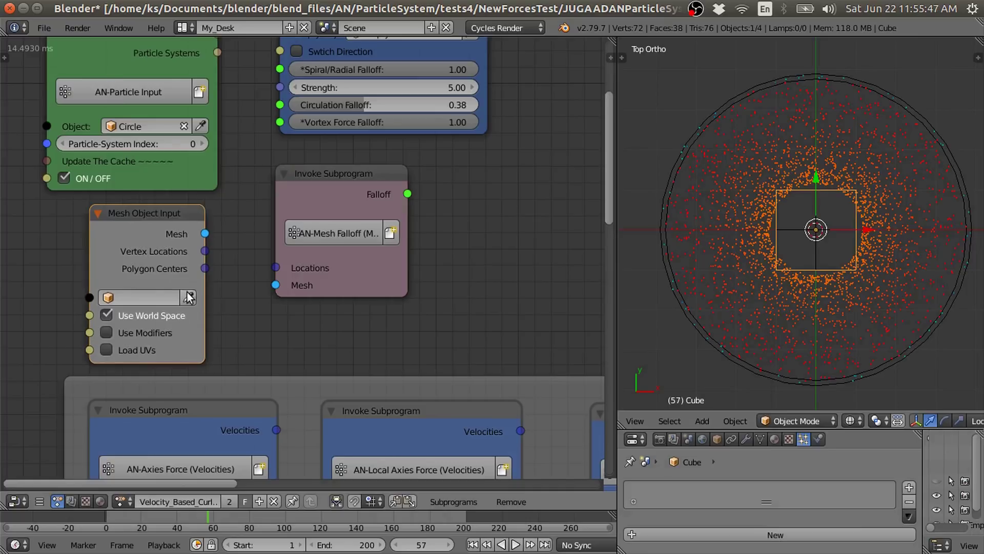
left_click_drag(205, 233, 276, 285)
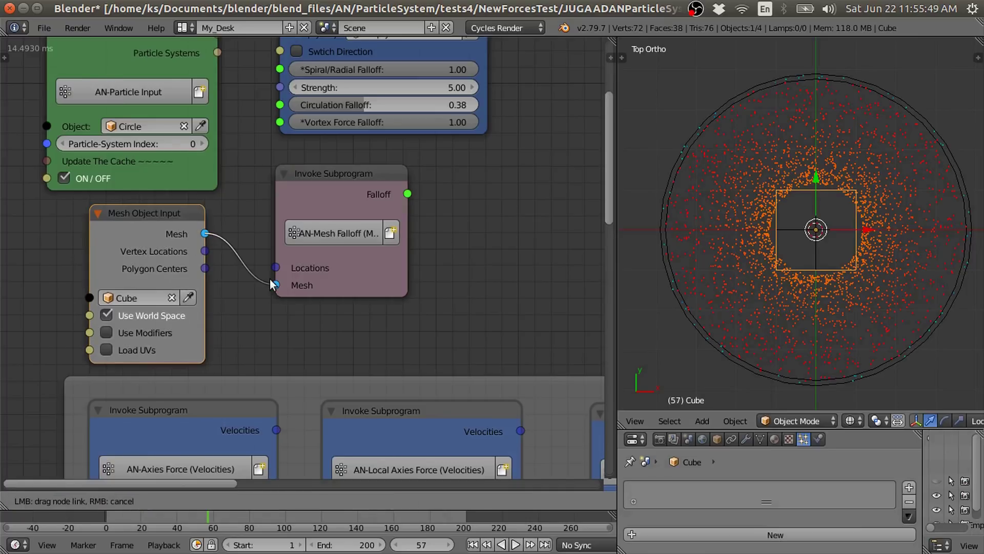
middle_click_drag(246, 104, 278, 180)
scroll(263, 102, "down", 1)
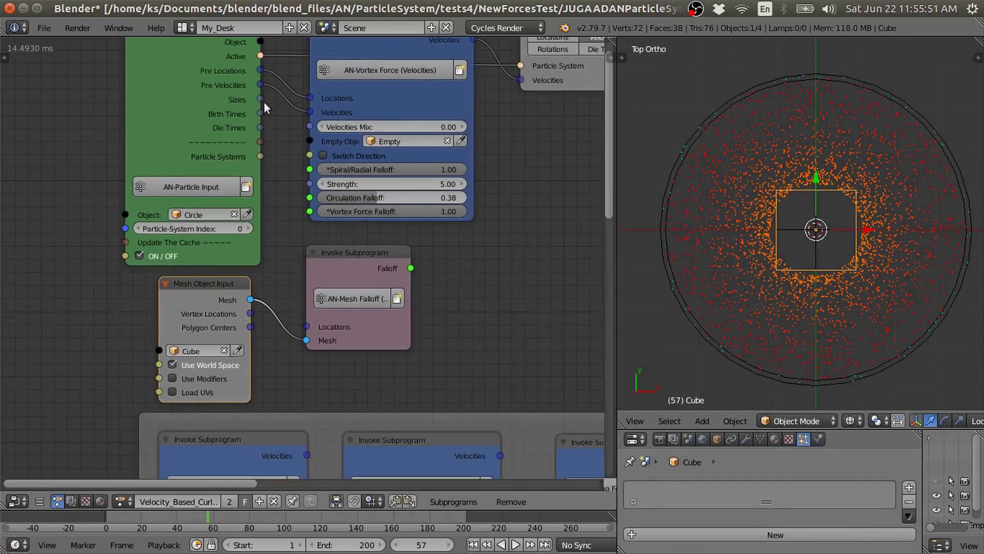
Step: Link the particle Pre Locations to the mesh falloff's Locations input, and its Falloff output to the vortex node's Vortex Force Falloff
left_click_drag(257, 69, 263, 186)
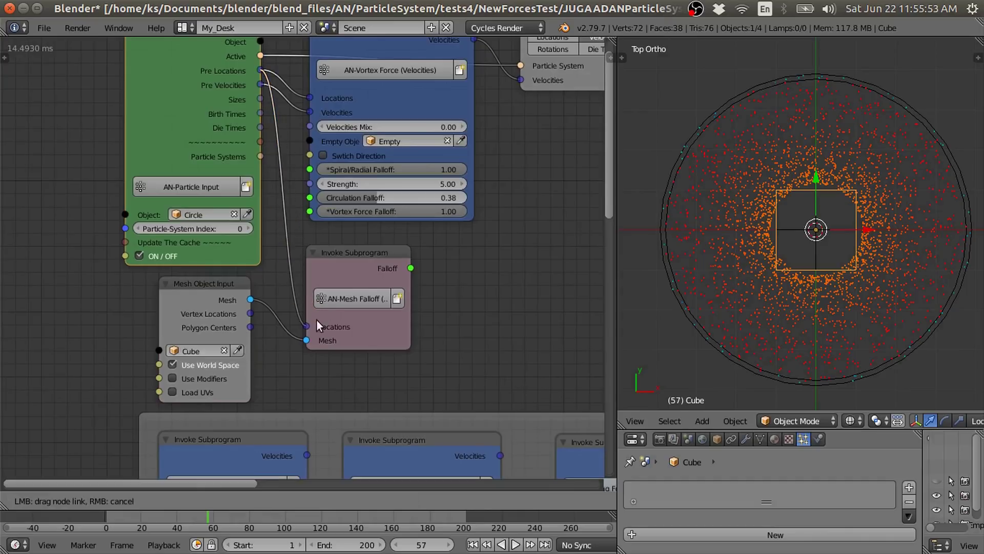
left_click_drag(317, 320, 318, 324)
scroll(336, 334, "up", 3)
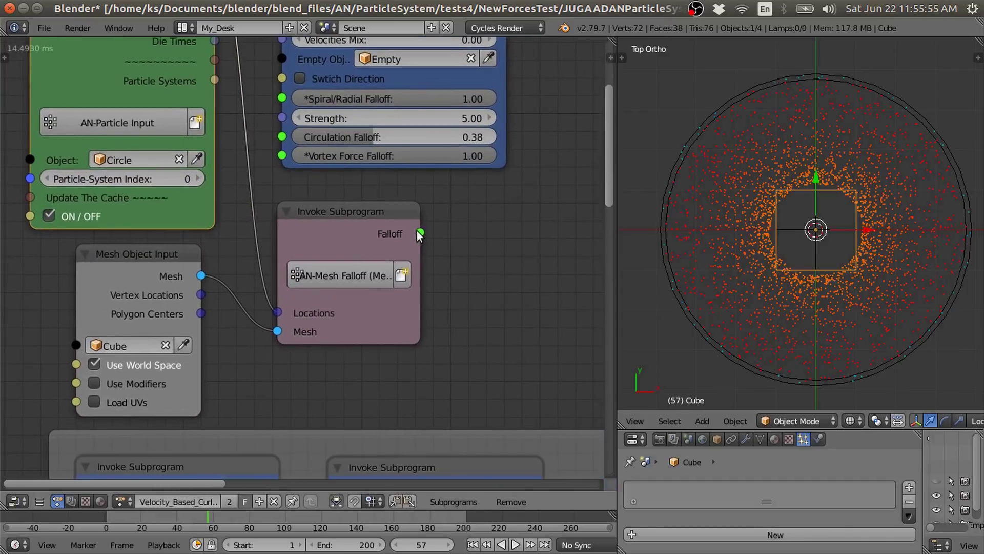
left_click_drag(419, 234, 435, 213)
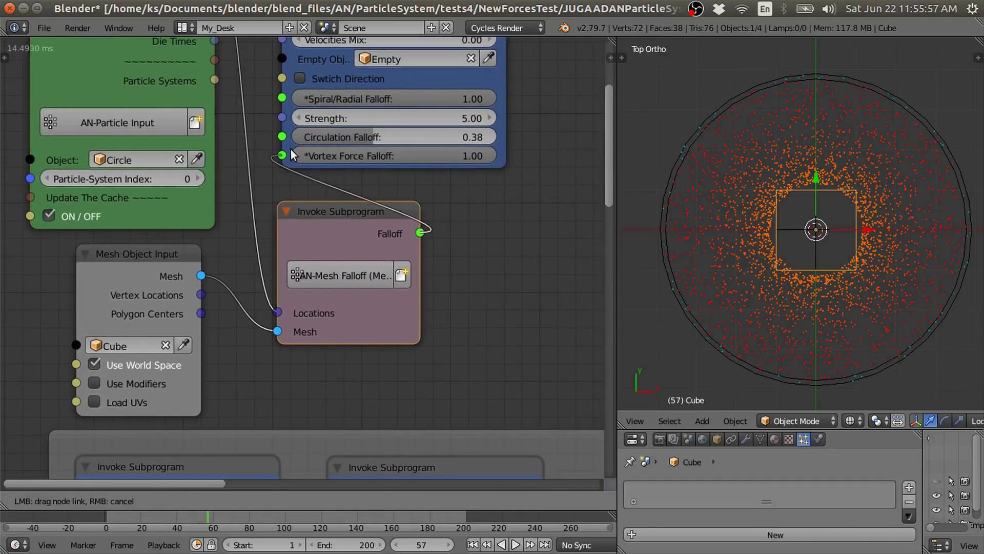
left_click_drag(291, 155, 292, 156)
scroll(306, 222, "up", 1)
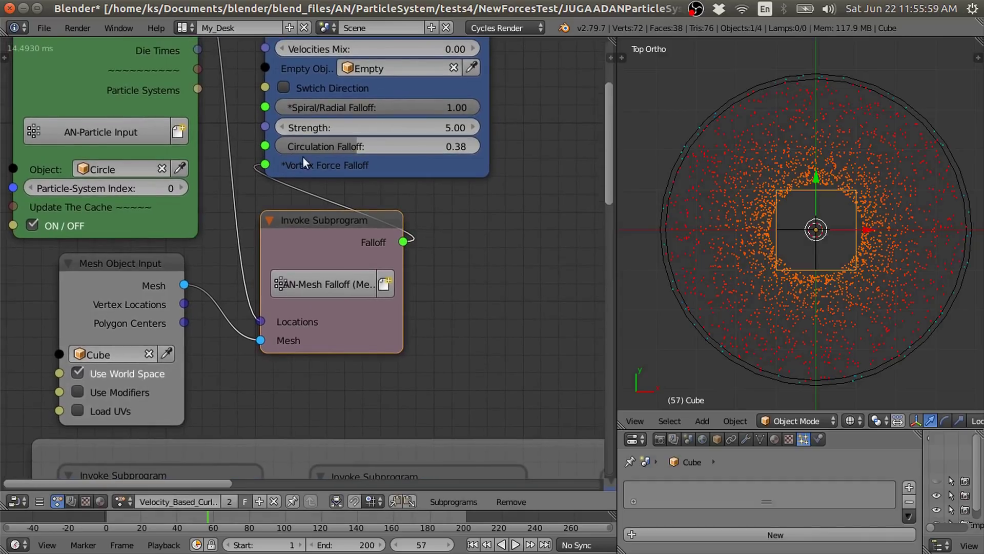
Step: Replay the particle animation from the first frame to check the mesh volume falloff, and stop playback
scroll(322, 119, "up", 1)
left_click_drag(341, 218, 298, 217)
key("alt+a")
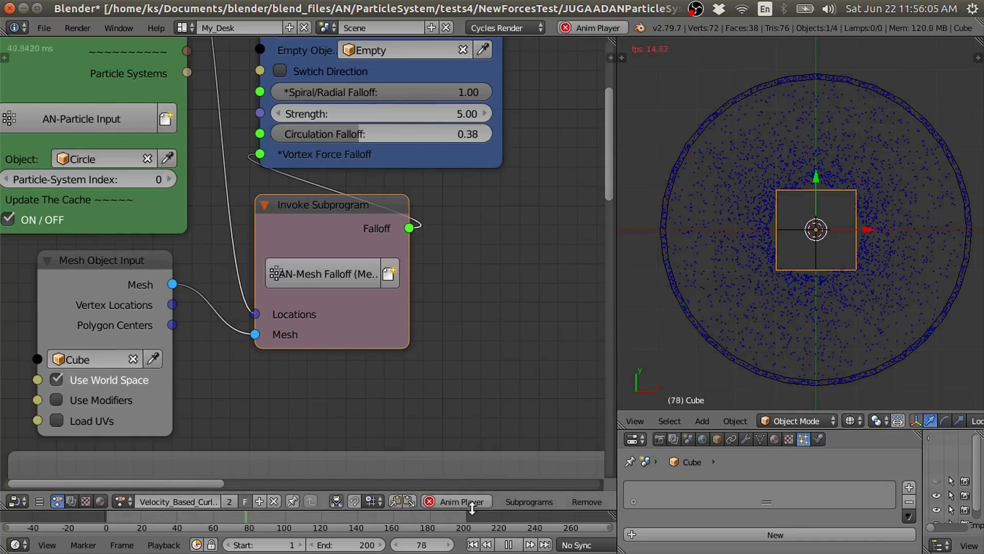
left_click(473, 544)
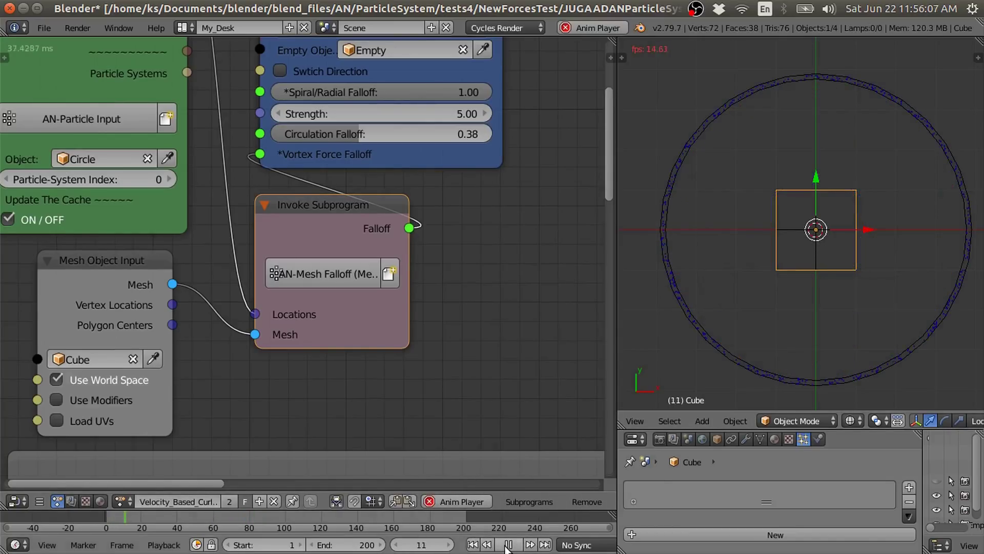
left_click(509, 545)
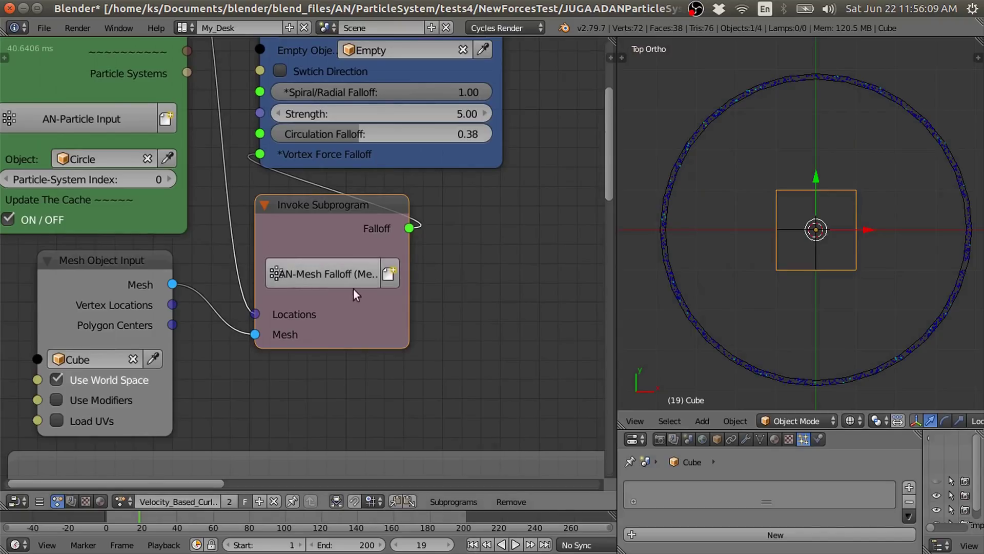
Step: Widen the mesh falloff node and insert an Invert Falloff node between its output and the Vortex Force Falloff input
left_click_drag(402, 296, 456, 295)
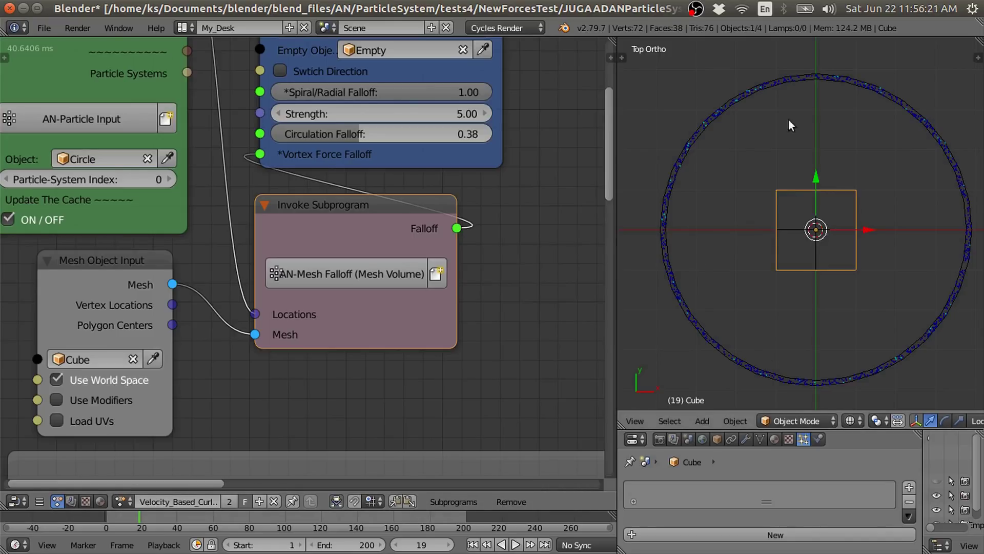
middle_click_drag(478, 263, 425, 259)
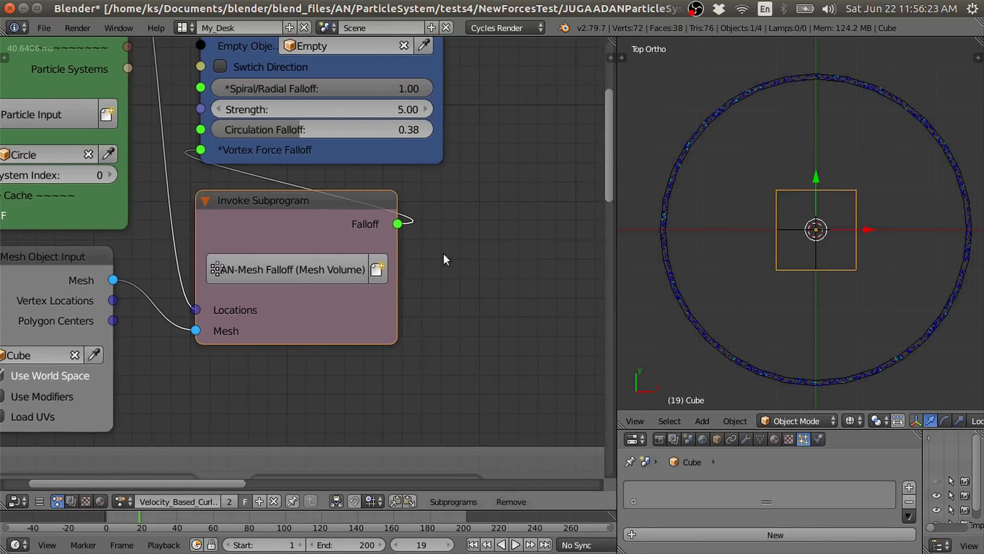
key("shift+a")
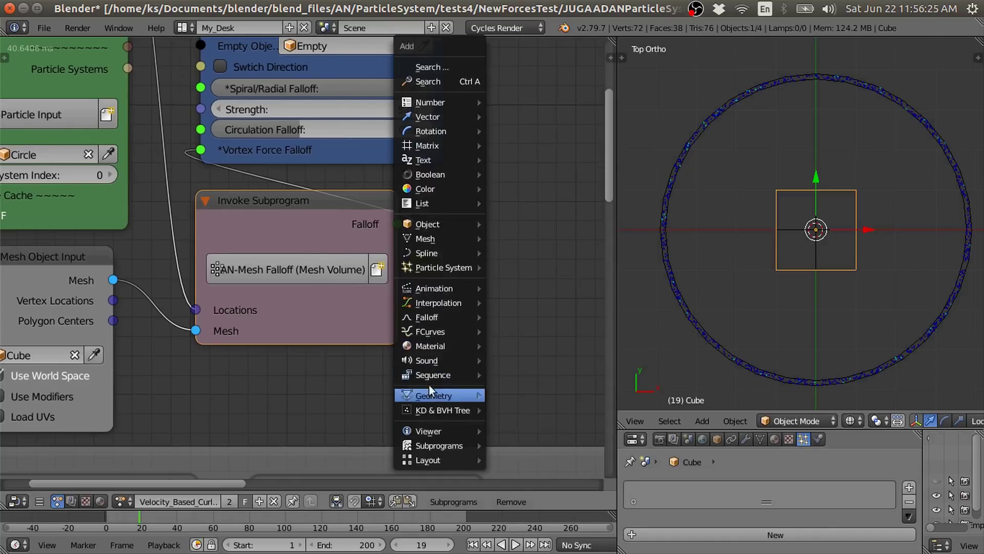
mouse_move(426, 315)
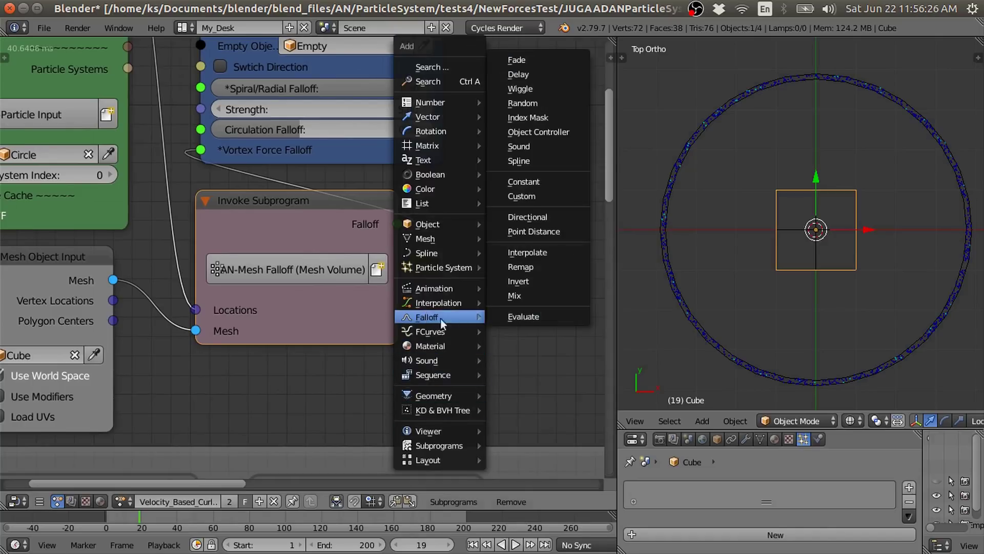
left_click(517, 279)
left_click(428, 171)
left_click_drag(398, 225, 446, 226)
left_click_drag(564, 227, 223, 156)
left_click_drag(322, 183, 328, 185)
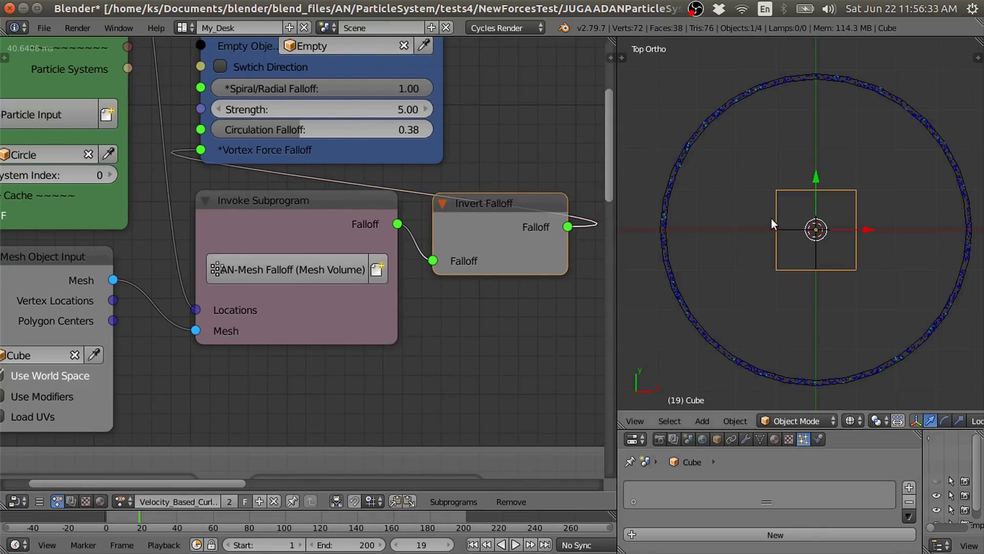
Step: Scale up the cube while the animation plays, and stop playback at frame 1
key("alt+a")
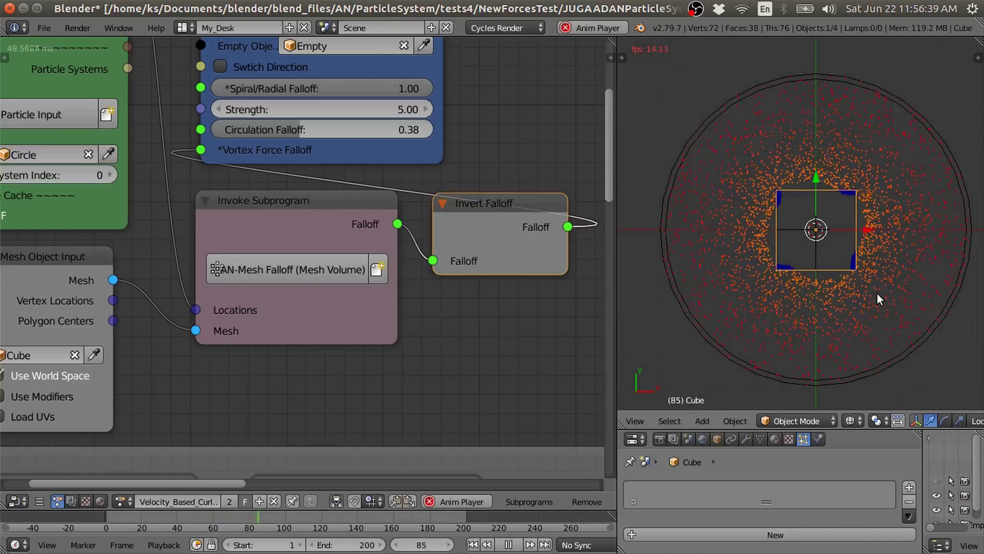
key("s")
left_click(923, 334)
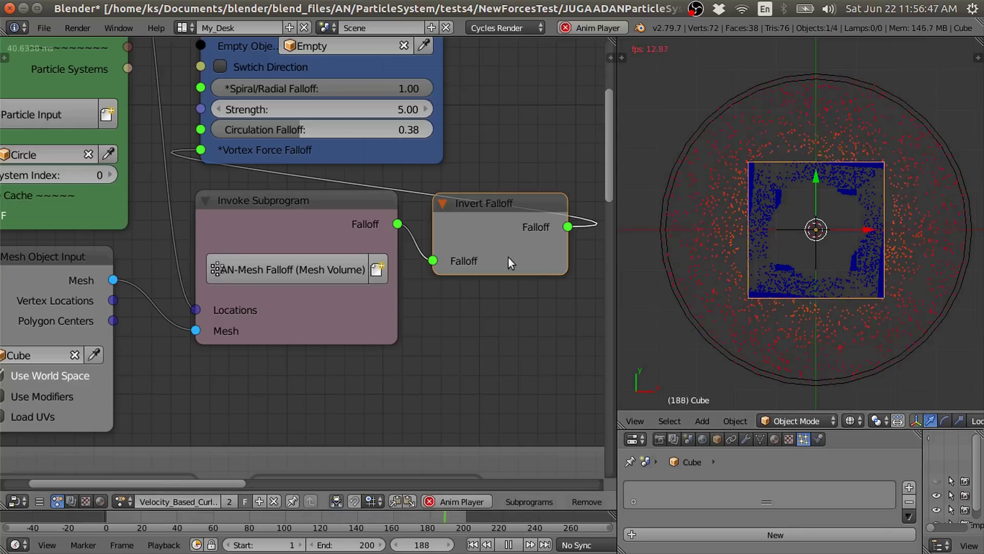
scroll(331, 360, "down", 1)
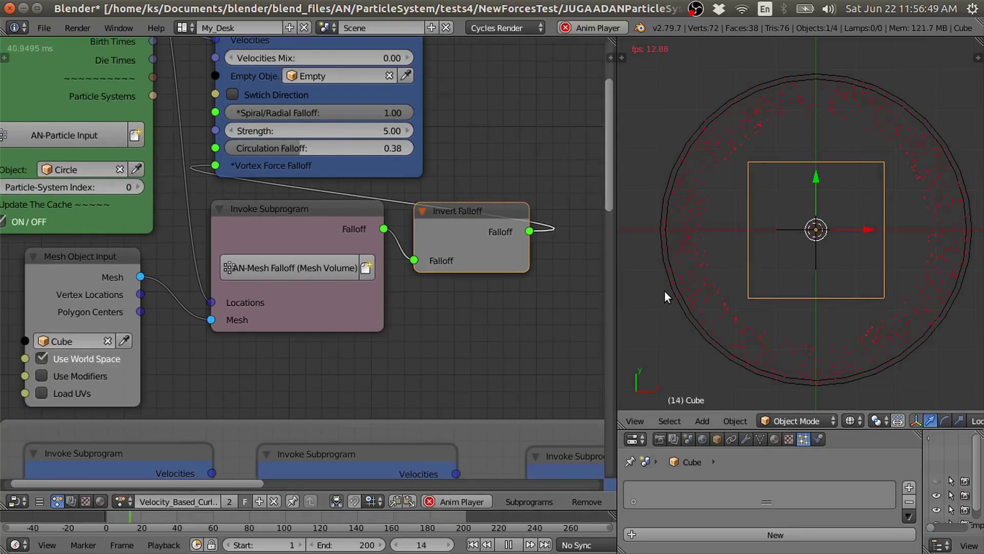
left_click(508, 545)
key("shift+Left")
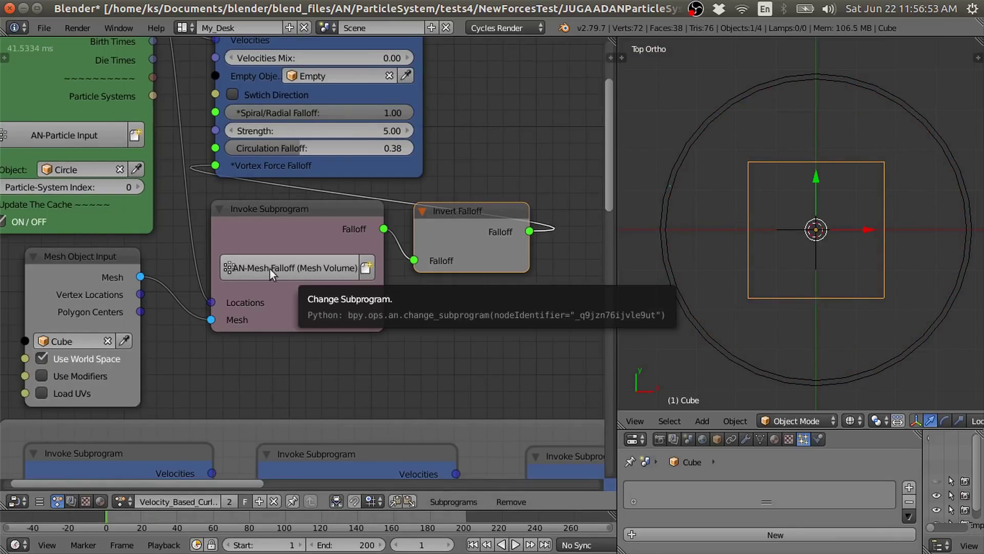
Step: Change the falloff subprogram to AN-Mesh Falloff (Nearest Mesh Surface) and link the inverted falloff to Vortex Force Falloff
left_click(281, 269)
left_click(313, 290)
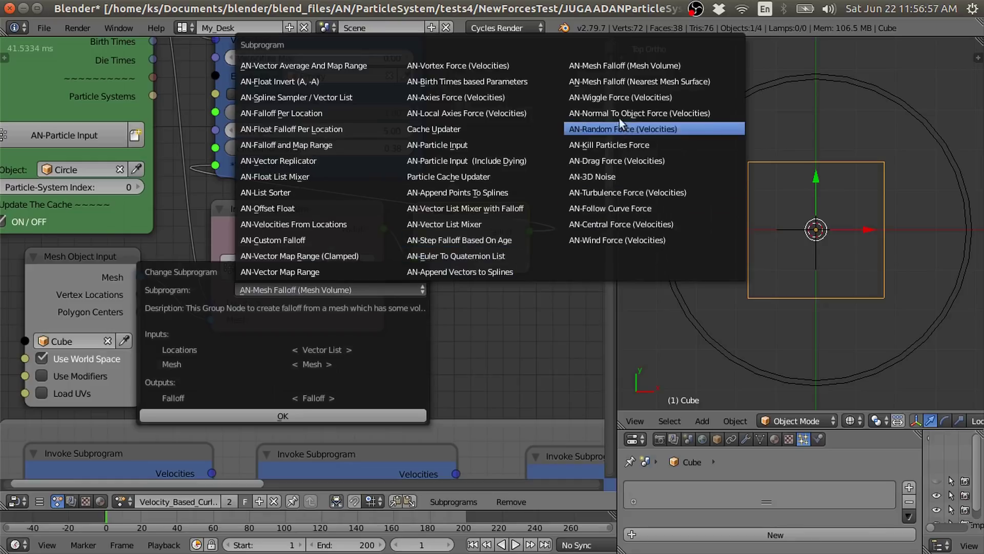
left_click(631, 82)
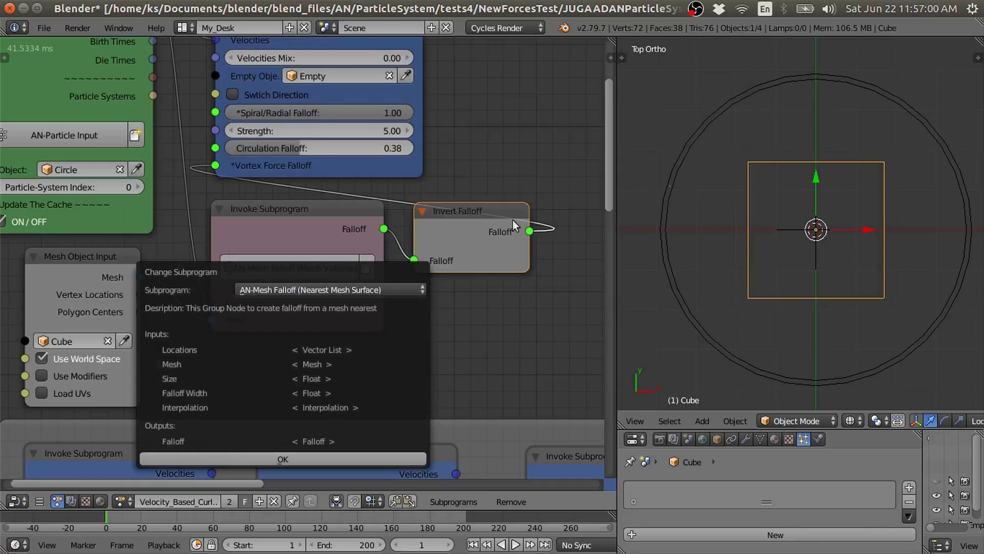
left_click(292, 453)
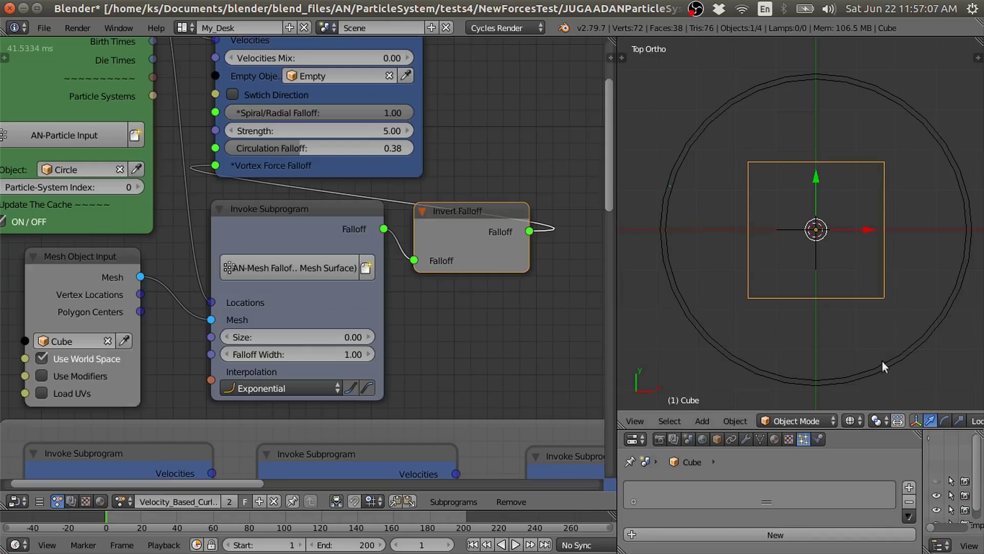
left_click(516, 544)
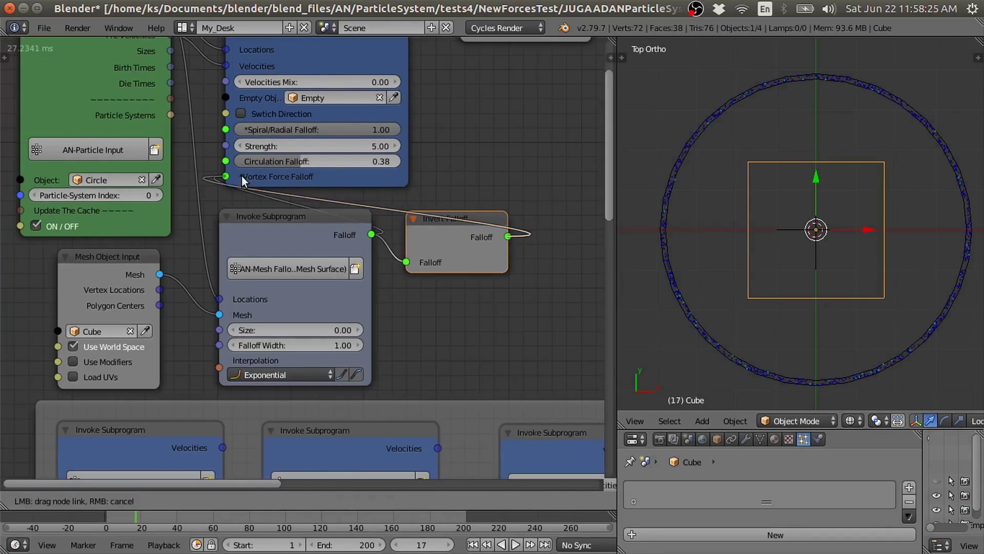
left_click_drag(242, 175, 241, 176)
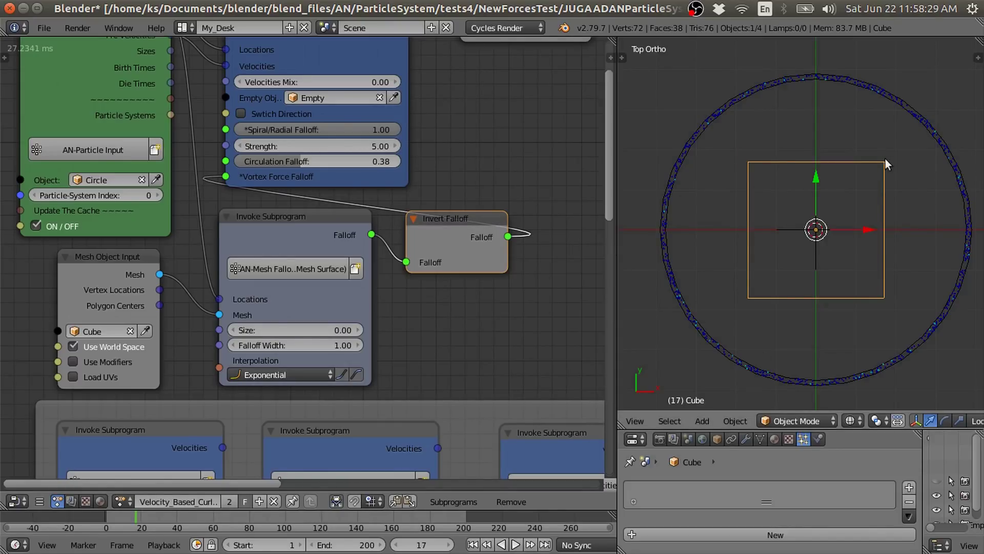
Step: Tilt the cube with a free trackball rotation while the animation plays, and stop playback
left_click(515, 545)
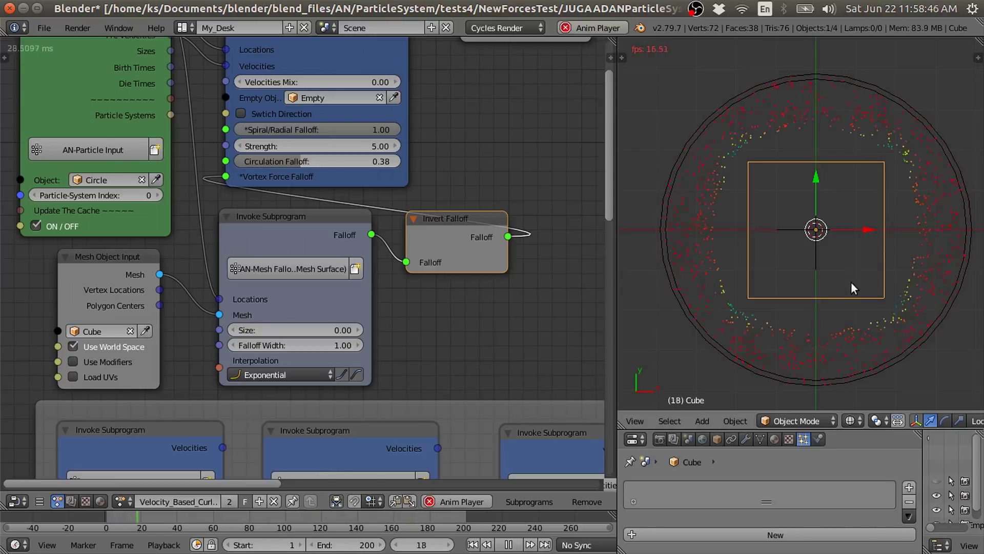
key("r")
key("r")
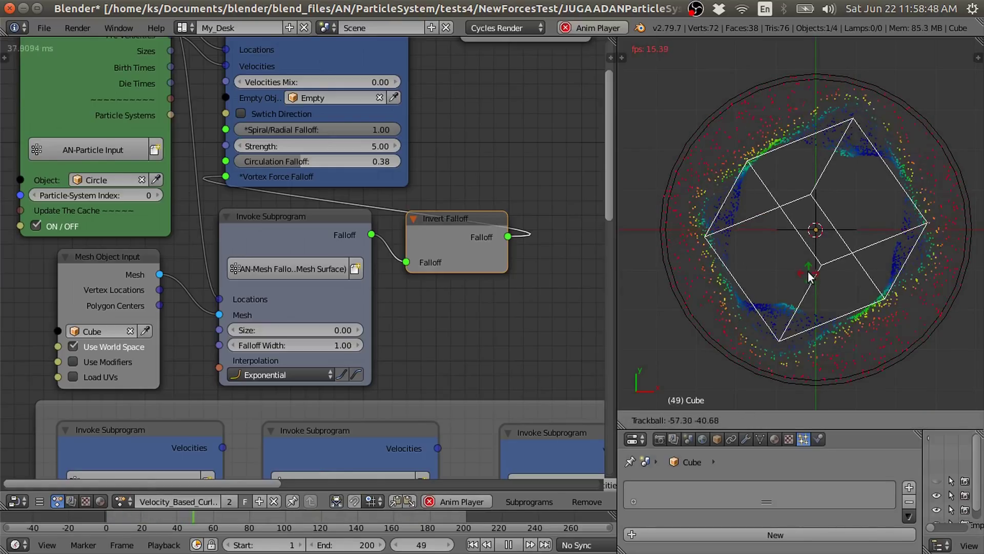
left_click(808, 271)
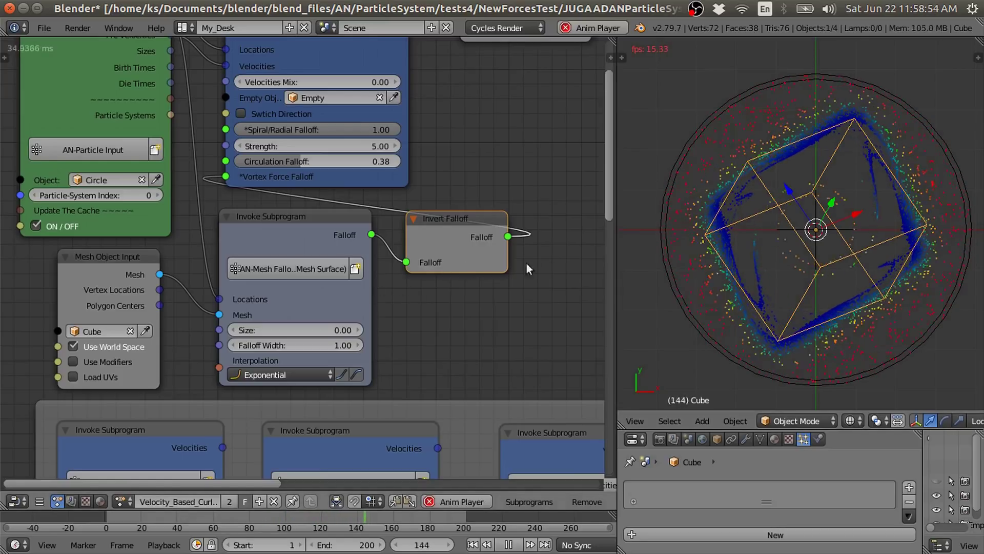
left_click(590, 27)
scroll(513, 148, "down", 1)
key("shift+a")
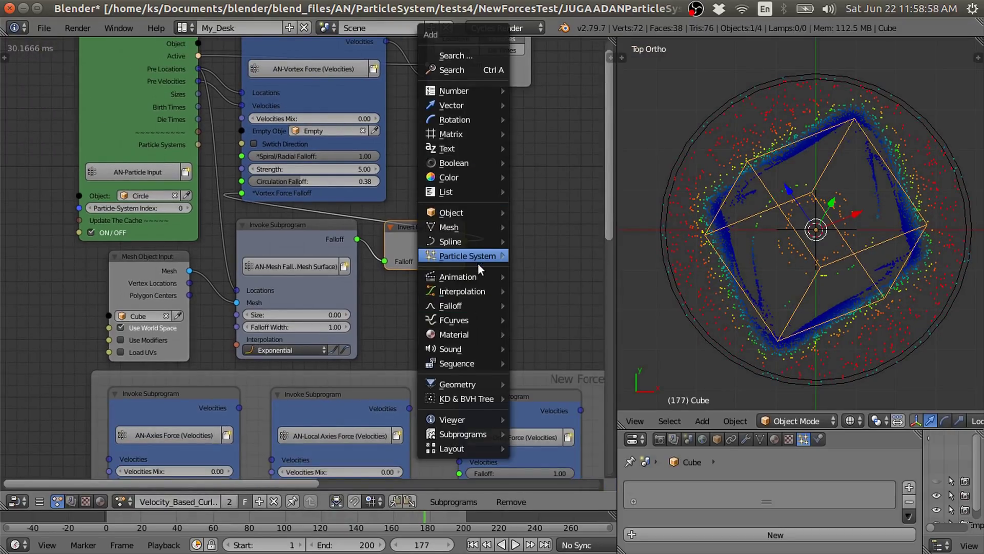
mouse_move(449, 245)
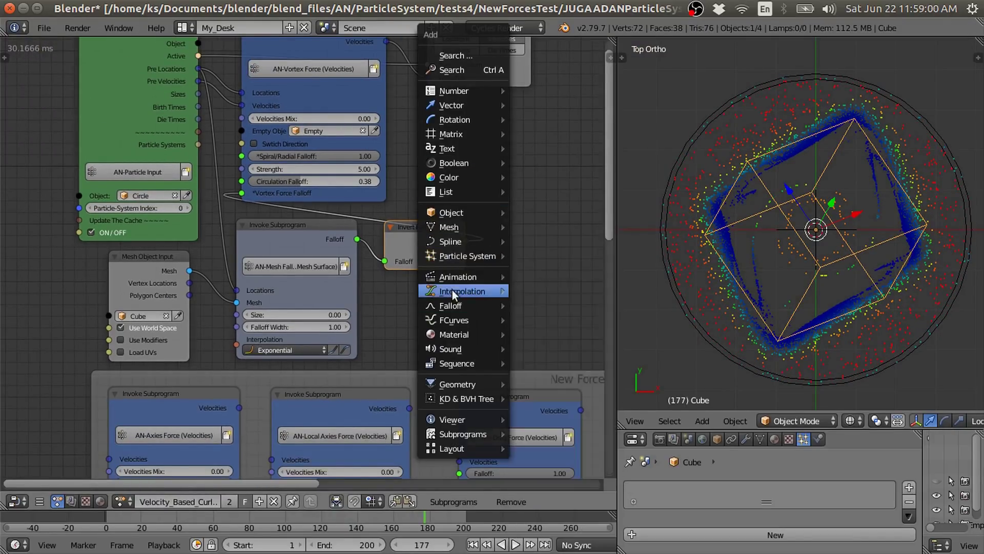
mouse_move(448, 304)
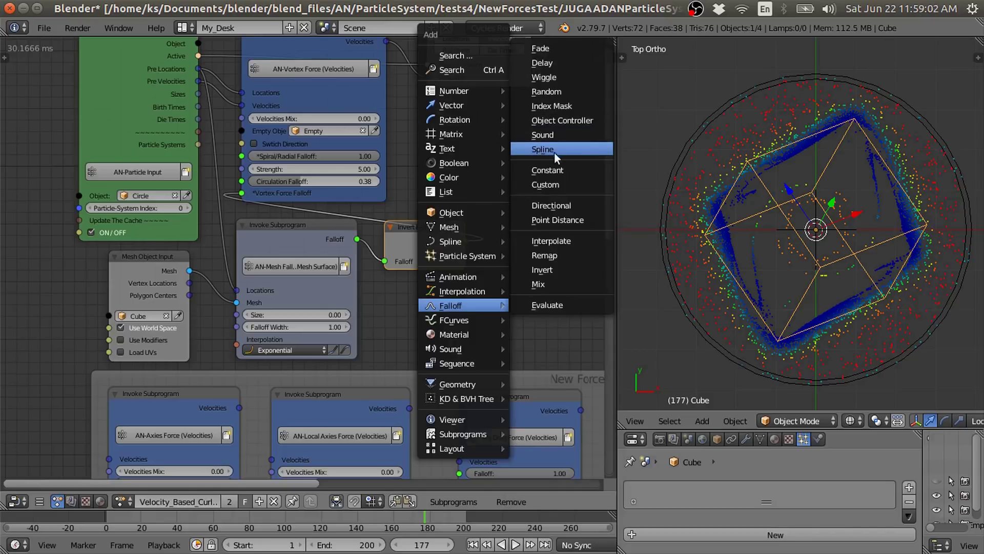
scroll(315, 249, "up", 1)
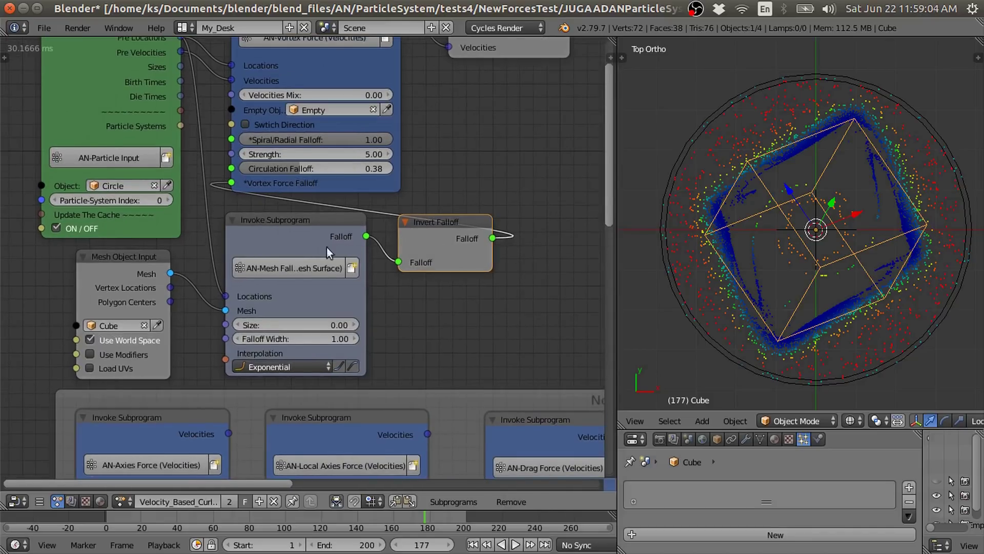
scroll(367, 249, "down", 2)
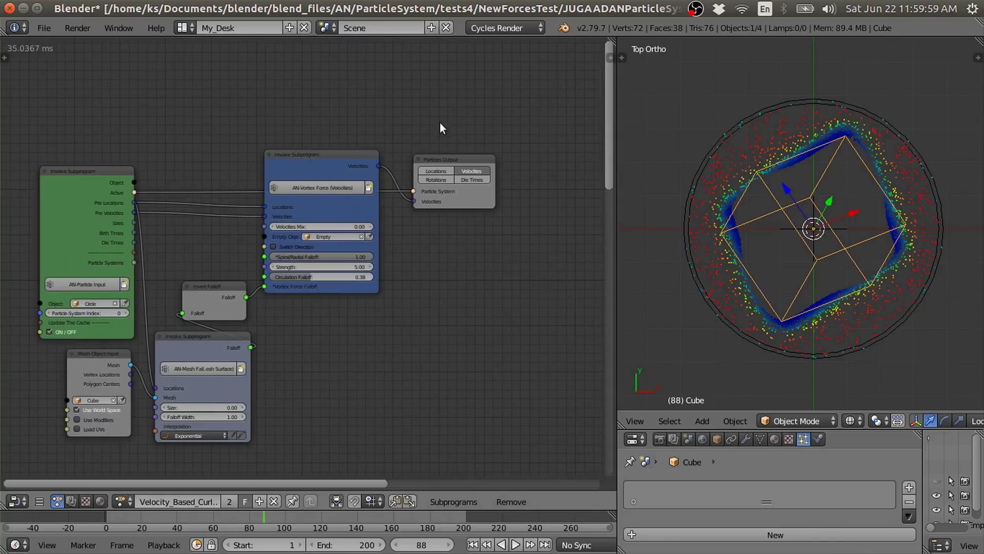
Step: Add an AN-Random Force (Velocities) subprogram node and place it below the Particles Output node
mouse_move(460, 202)
right_mouse_down()
mouse_move(463, 214)
mouse_move(461, 203)
right_mouse_up()
scroll(369, 165, "up", 2)
right_click_drag(339, 140, 337, 137)
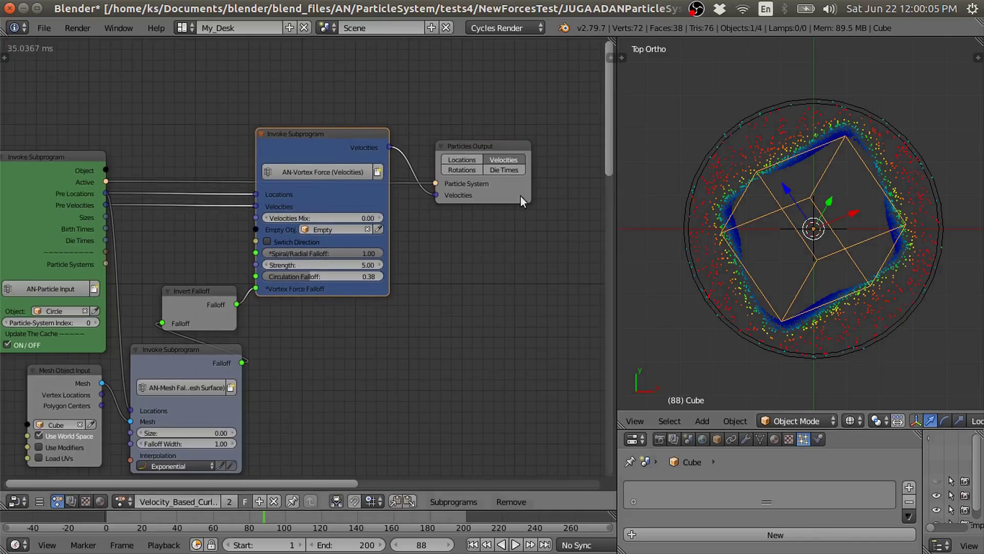
middle_click_drag(433, 220, 447, 202)
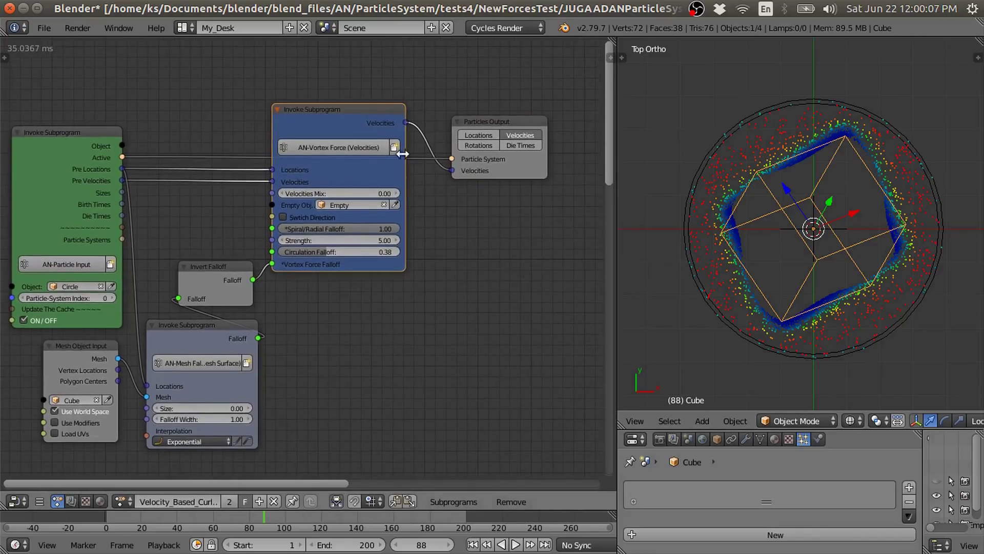
key("shift+a")
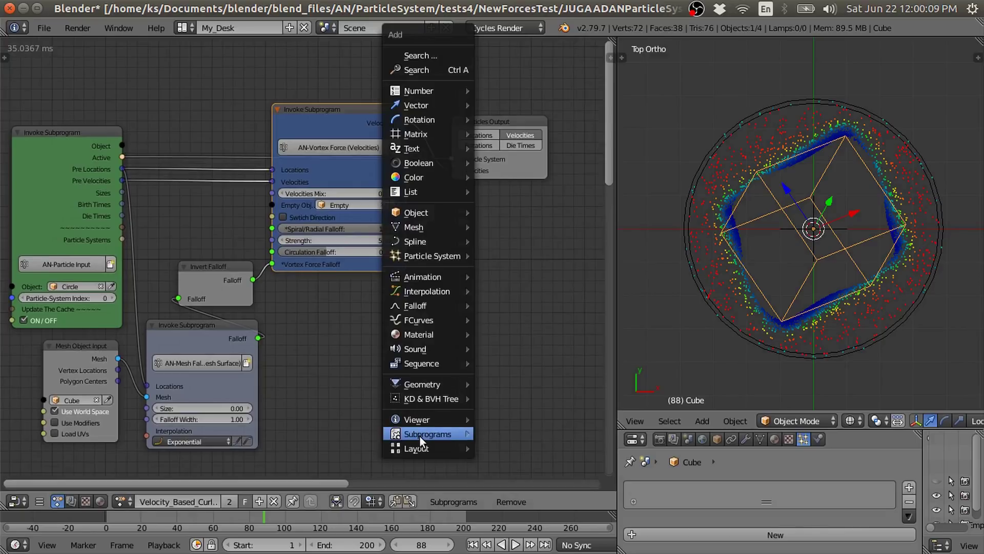
mouse_move(420, 436)
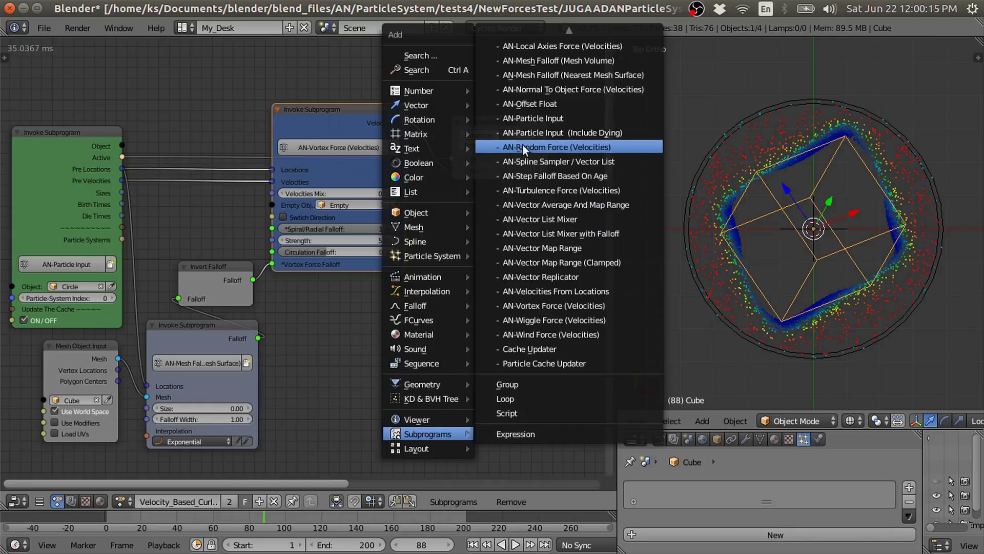
left_click(564, 147)
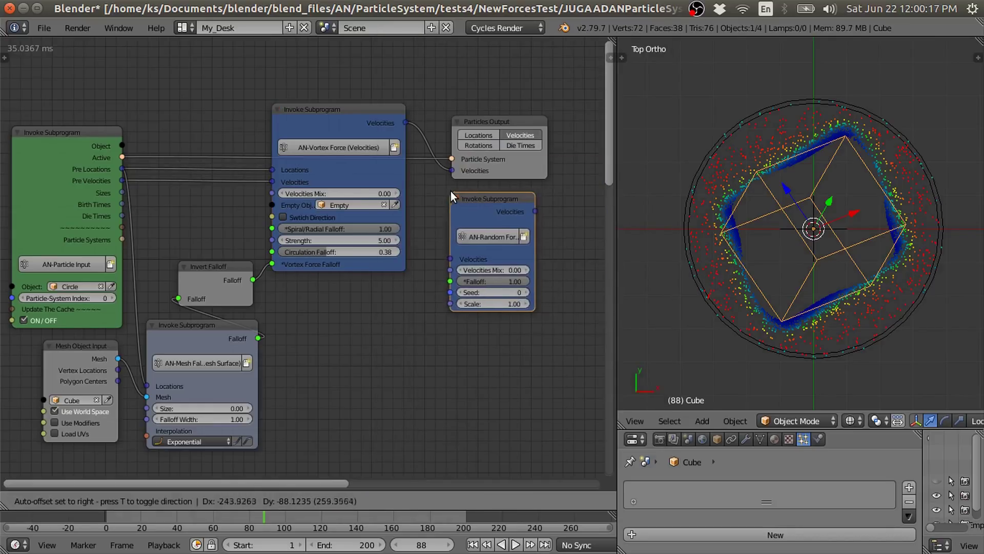
left_click(463, 191)
Step: Route the vortex force's Velocities through the AN-Random Force node into Particles Output, placing the random force between the two nodes
scroll(463, 192, "up", 2)
left_click_drag(466, 196, 528, 178)
left_click(379, 144)
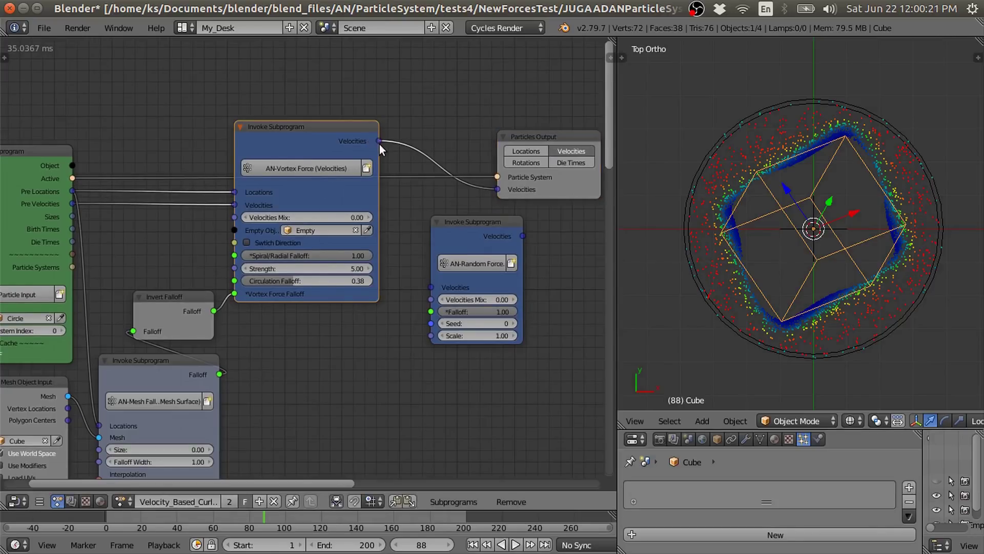
left_click_drag(379, 141, 432, 287)
left_click_drag(522, 236, 497, 190)
left_click(464, 227)
left_click_drag(463, 226, 436, 149)
left_click_drag(523, 185, 540, 184)
Step: Play the animation from the first frame and set the random force's Velocities Mix to 1
left_click(473, 544)
left_click(515, 544)
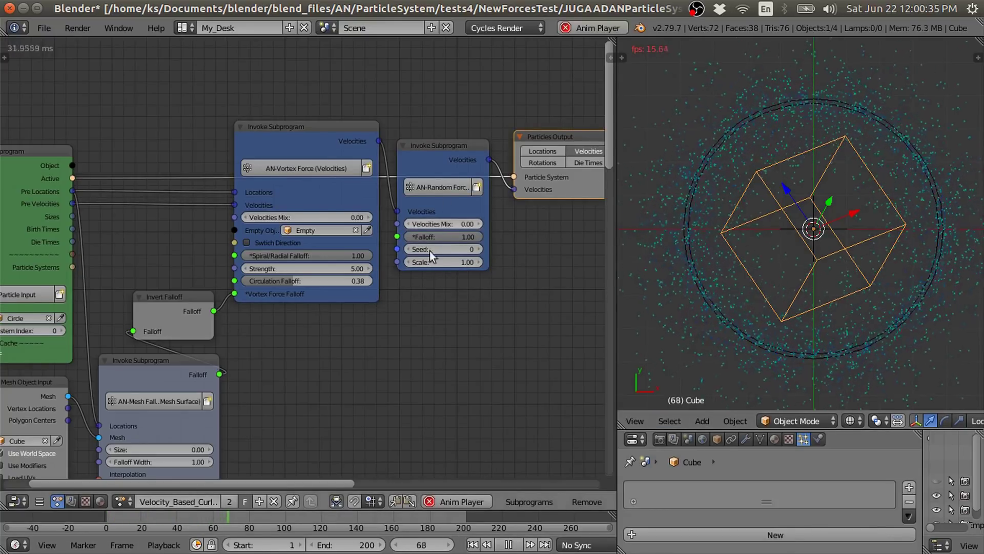
scroll(441, 256, "up", 2)
middle_click_drag(544, 306, 431, 341)
scroll(393, 311, "up", 2)
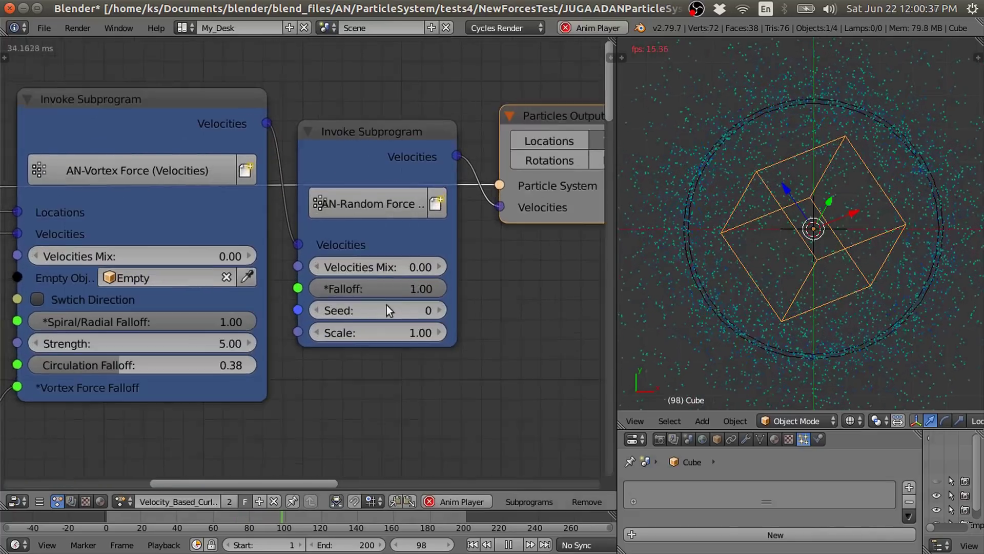
left_click(383, 267)
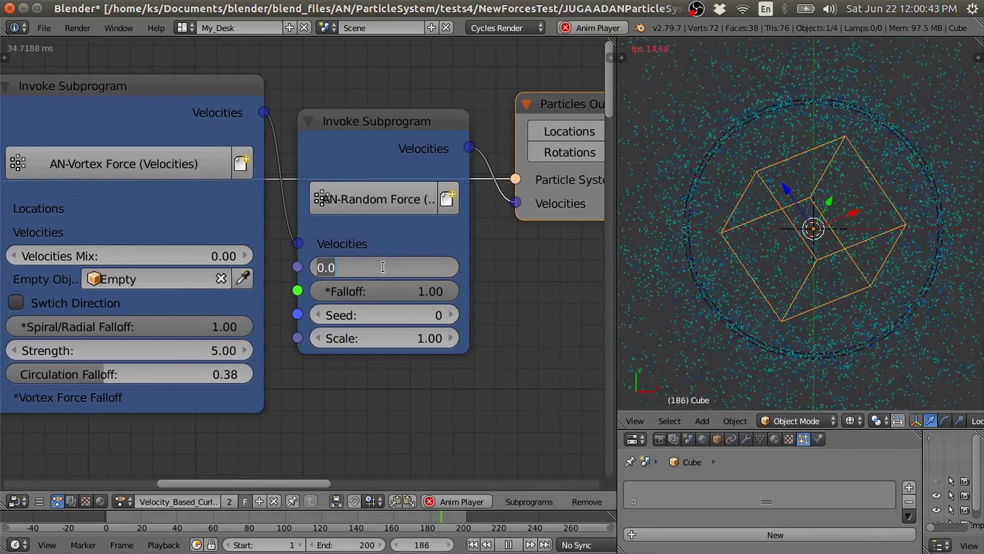
key("Return")
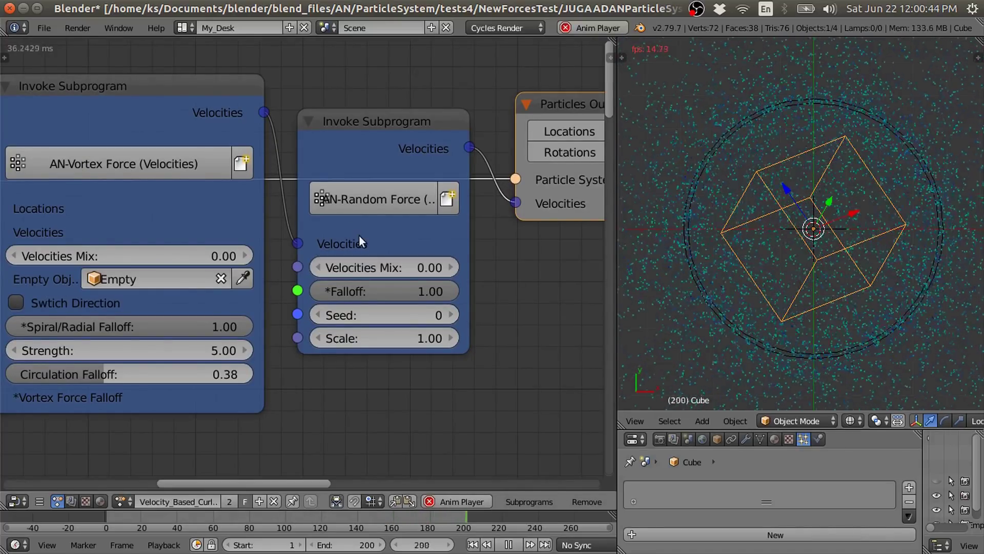
left_click(259, 107)
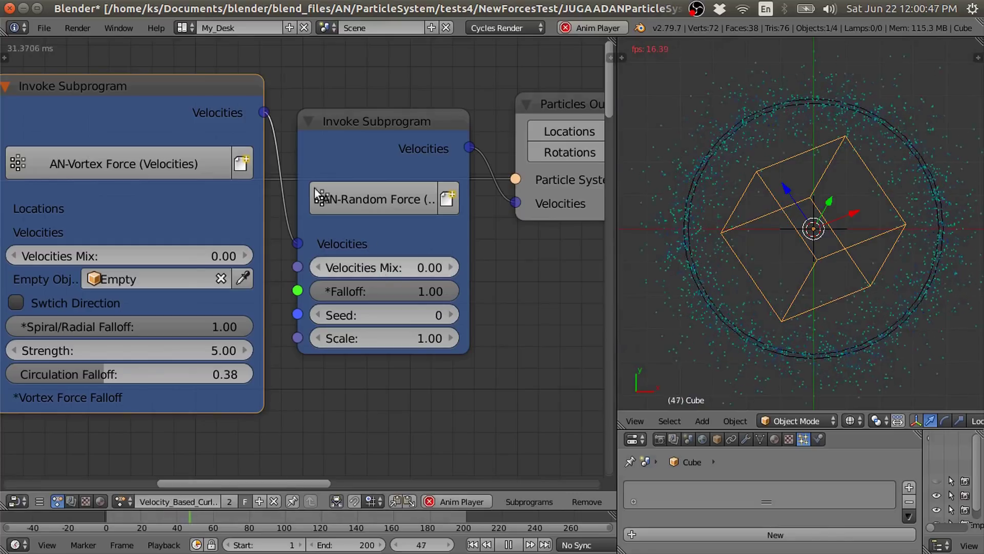
left_click(413, 266)
type("1")
key("Return")
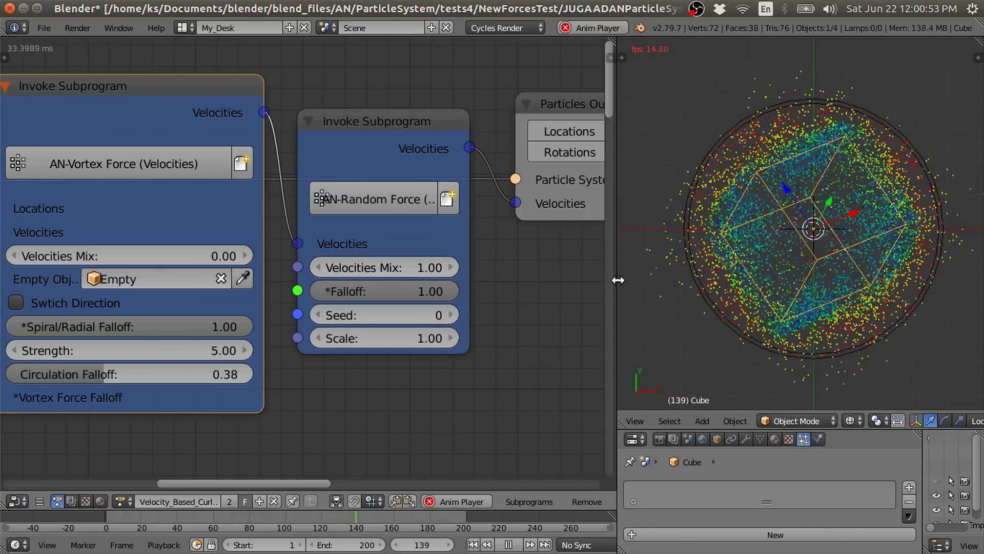
Step: Set the random force's Falloff to 0.5 while the animation plays
scroll(604, 272, "down", 3, "shift")
scroll(19, 237, "up", 3)
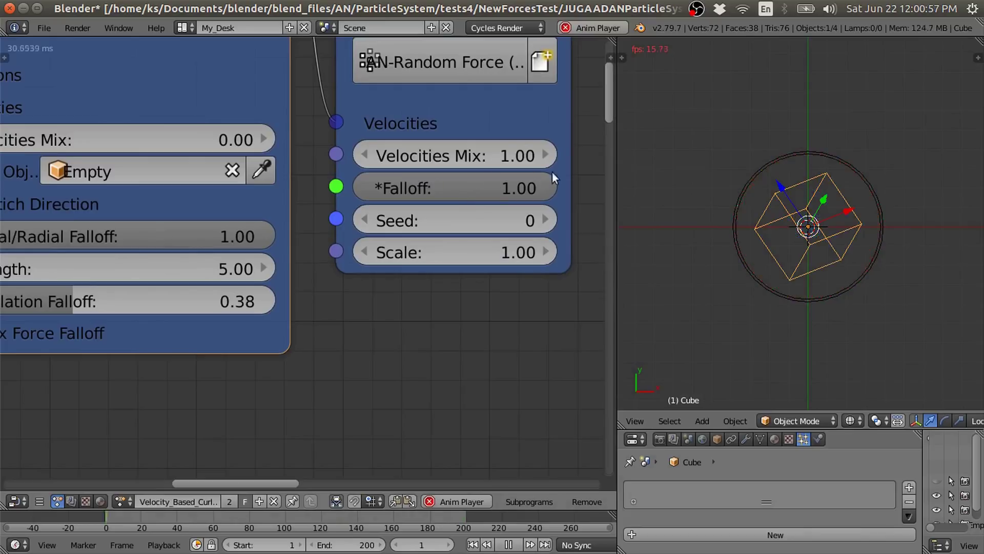
left_click_drag(541, 180, 460, 185)
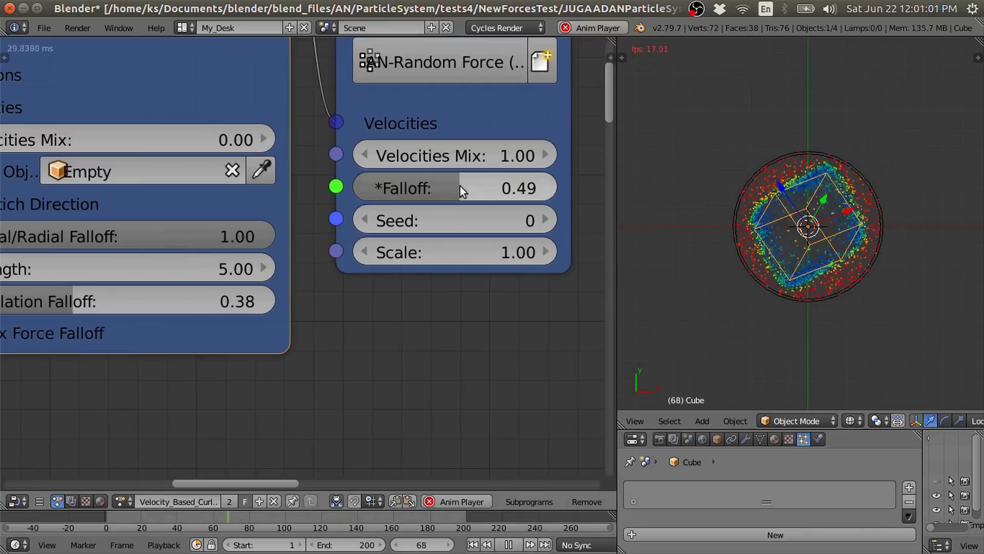
left_click(474, 190)
type("0.5")
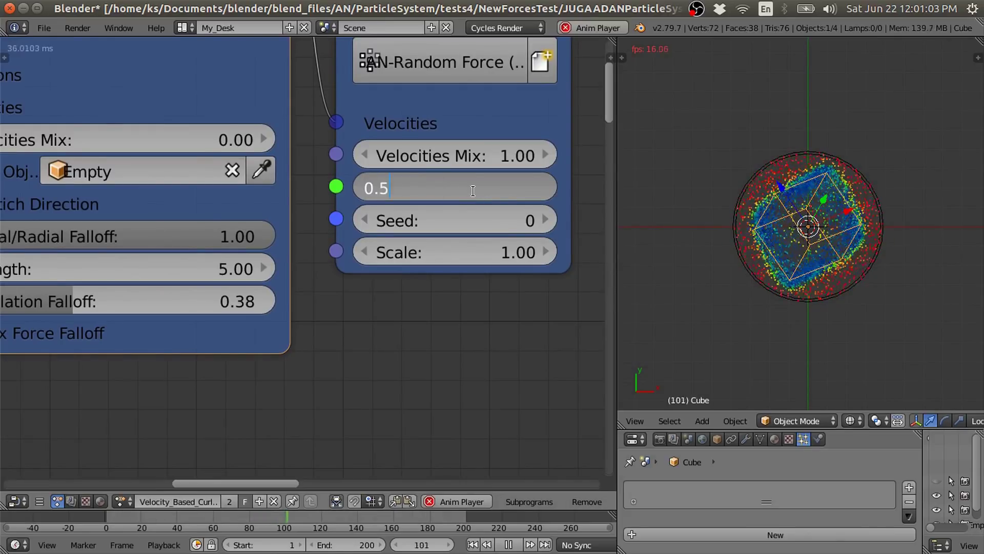
key("Return")
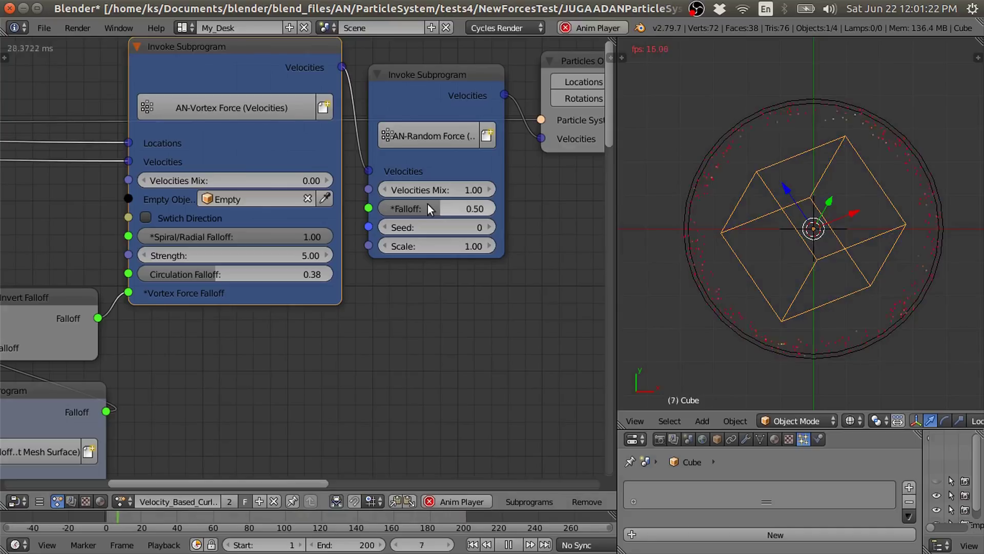
Step: Stop playback at frame 97 and scale down the cube
middle_click_drag(282, 397, 325, 336)
scroll(298, 325, "down", 1)
scroll(232, 305, "up", 1)
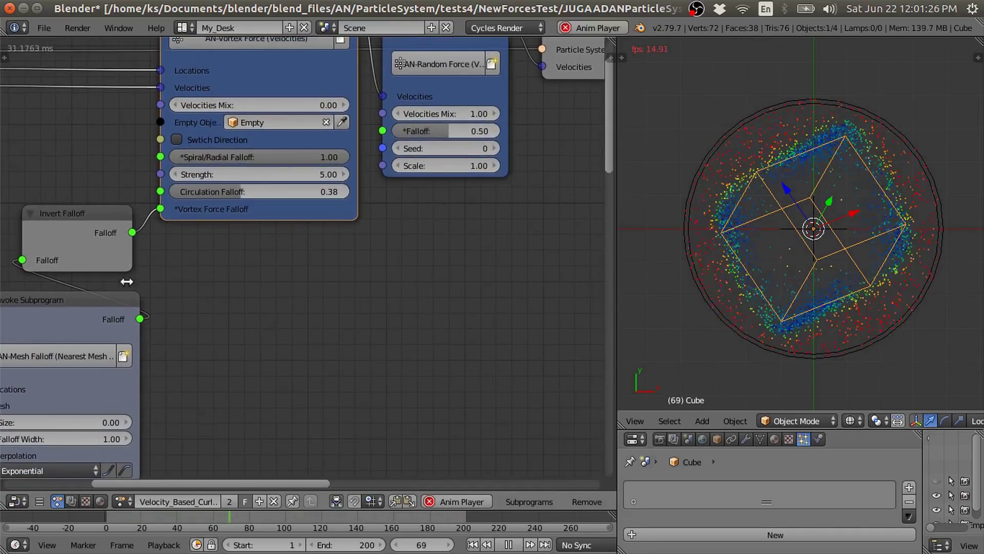
left_click(600, 28)
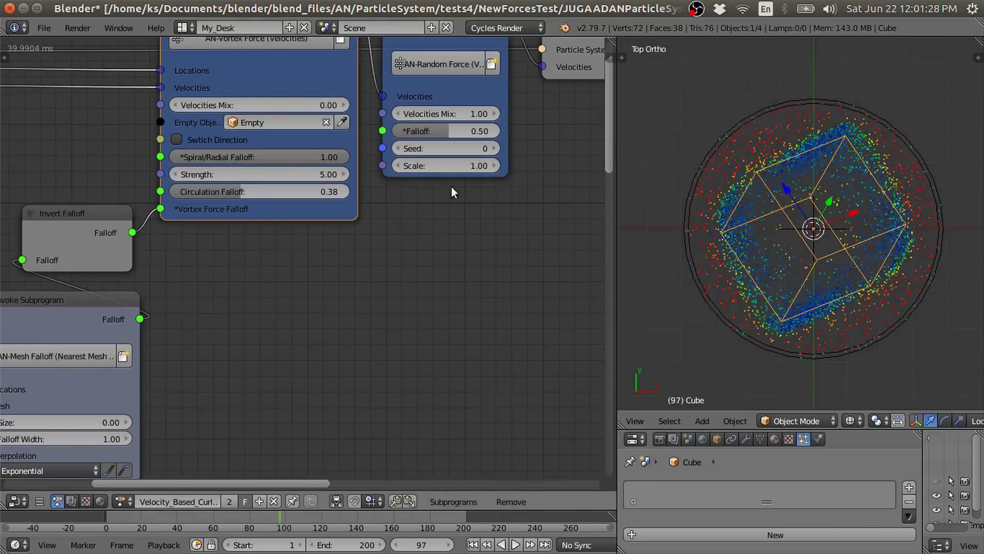
scroll(456, 185, "down", 2)
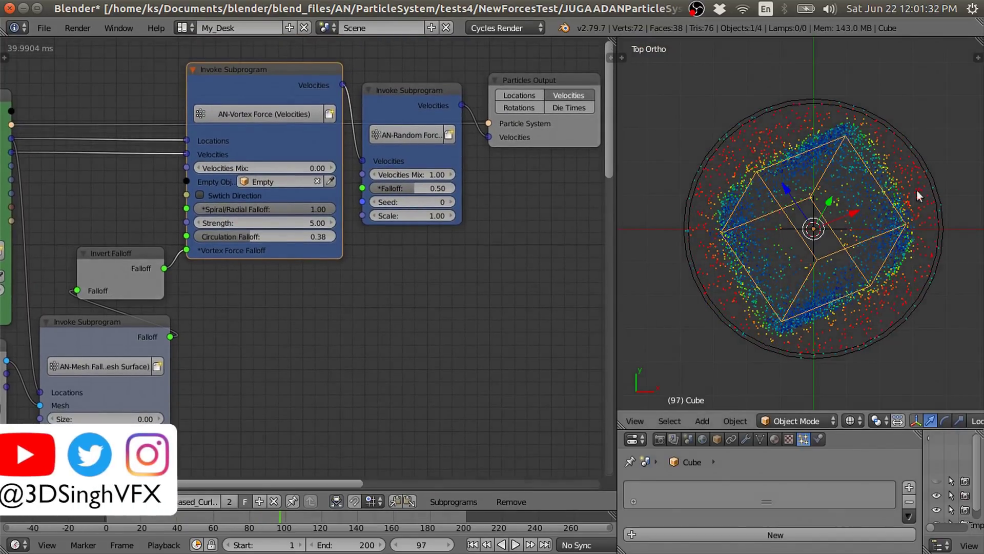
key("s")
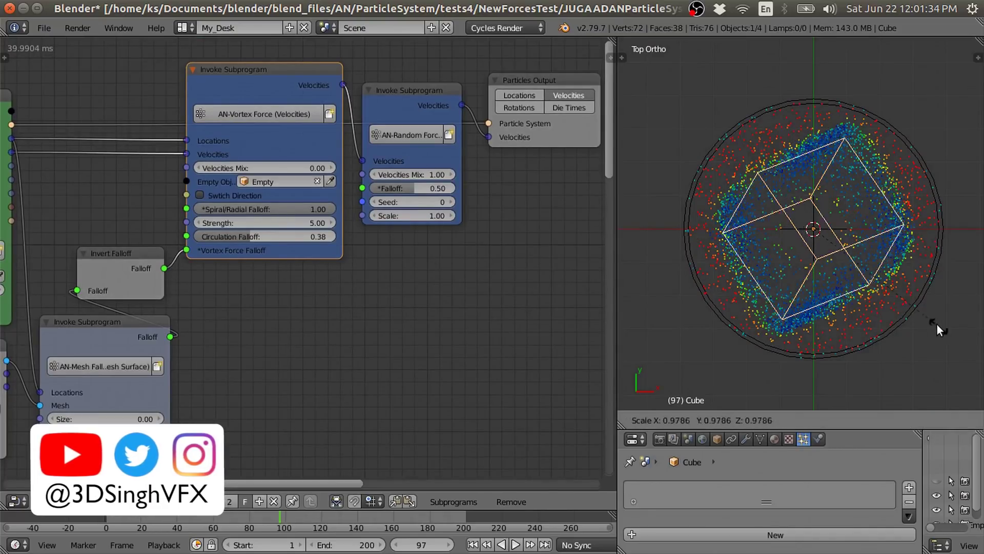
left_click(878, 294)
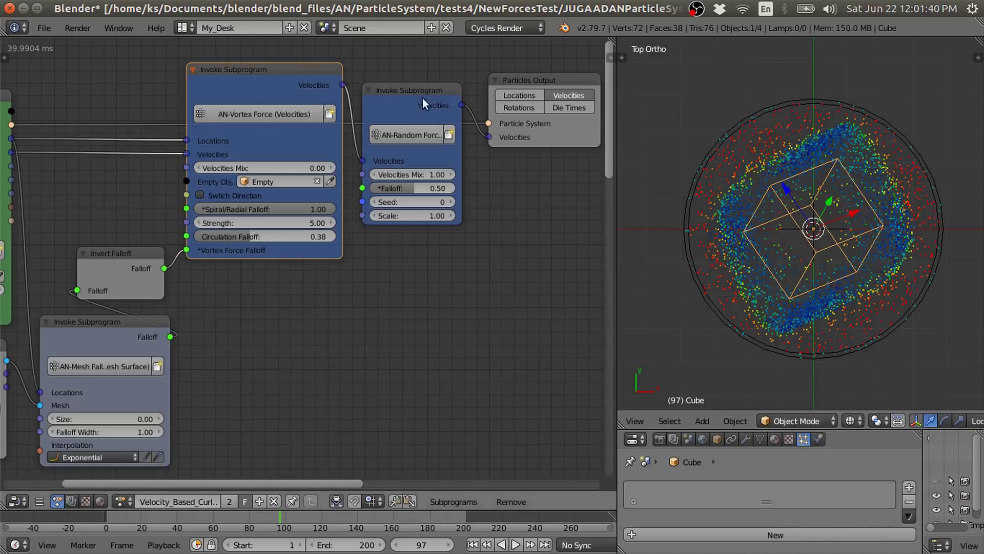
Step: Link the nearest-surface mesh falloff to the random force's Falloff and play the animation with the cube's rotation cleared
scroll(227, 327, "up", 1)
left_click_drag(148, 351, 376, 174)
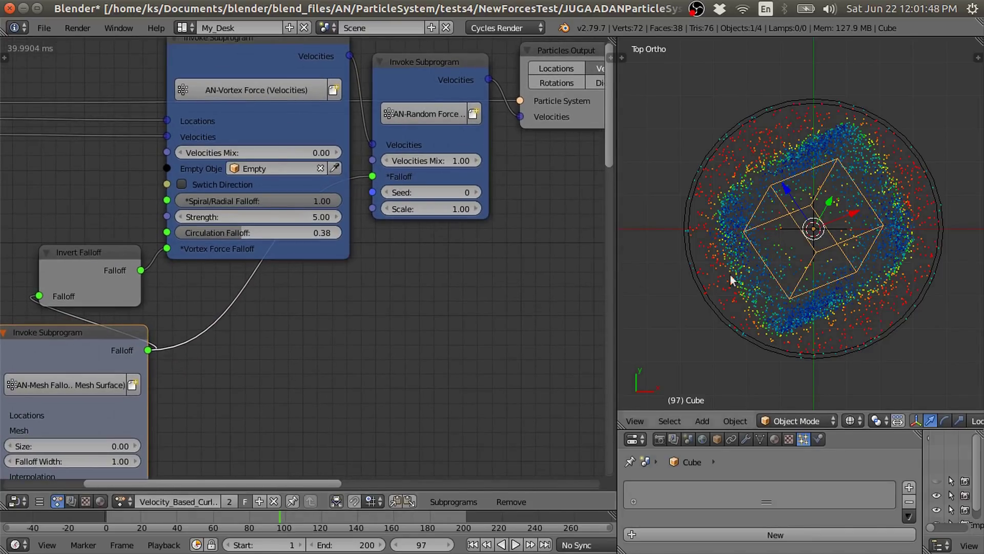
key("alt+a")
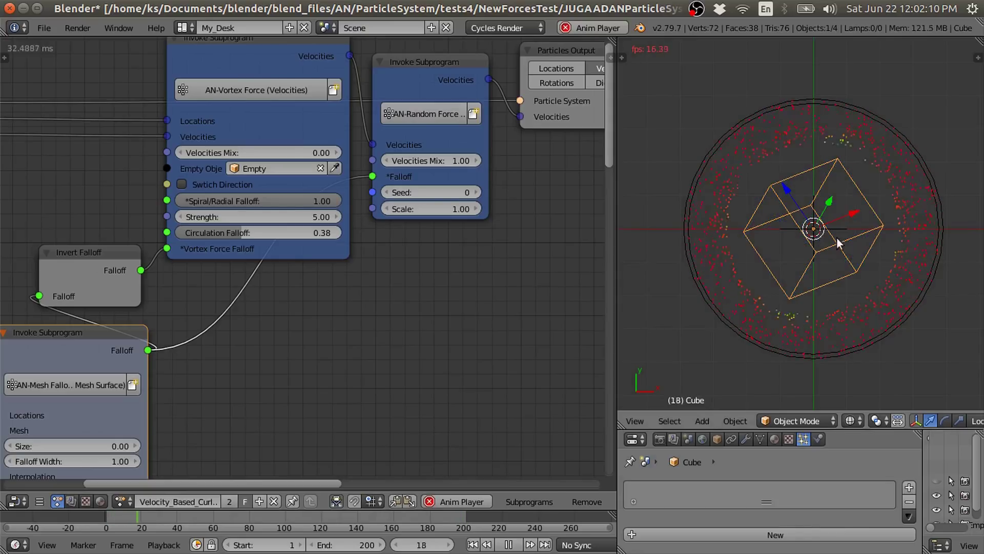
scroll(853, 254, "up", 2)
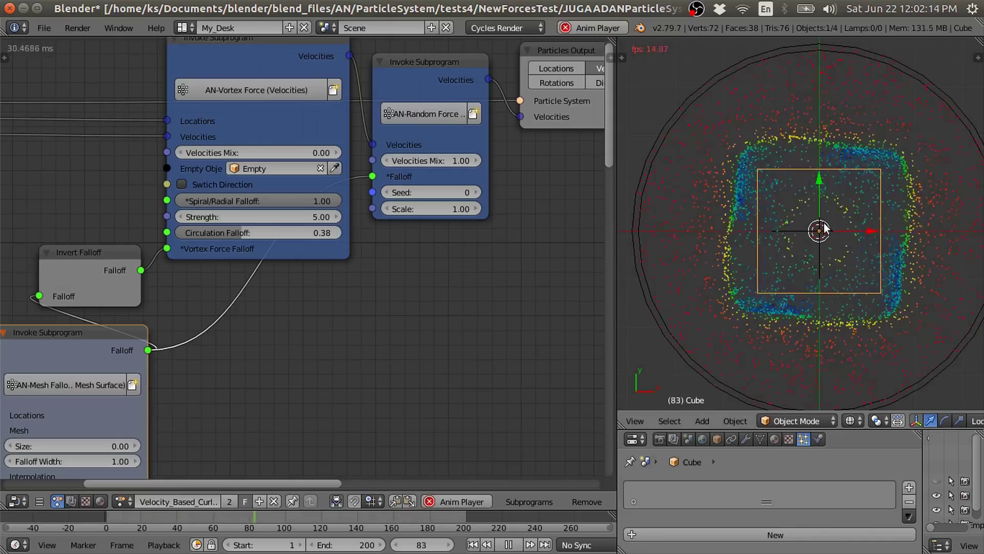
Step: Change the falloff subprogram to AN-Mesh Falloff (Mesh Volume), and stop playback at frame 171
scroll(359, 208, "down", 2)
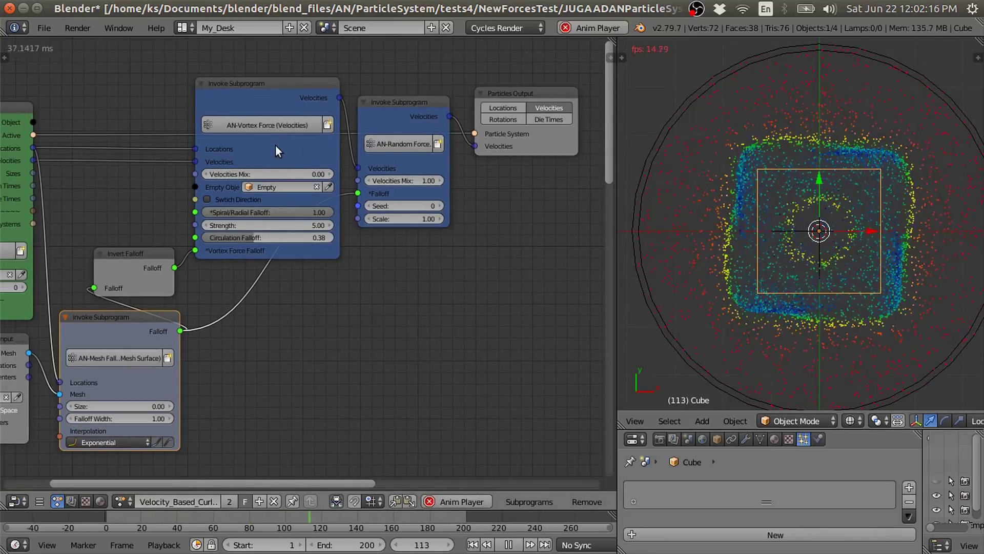
scroll(291, 290, "down", 3, "shift")
left_click(200, 306)
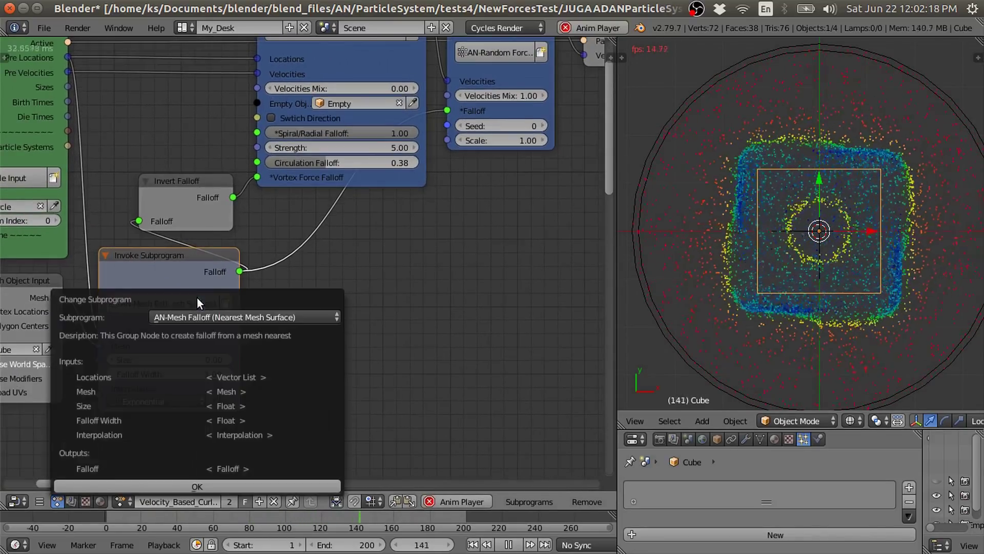
left_click(206, 315)
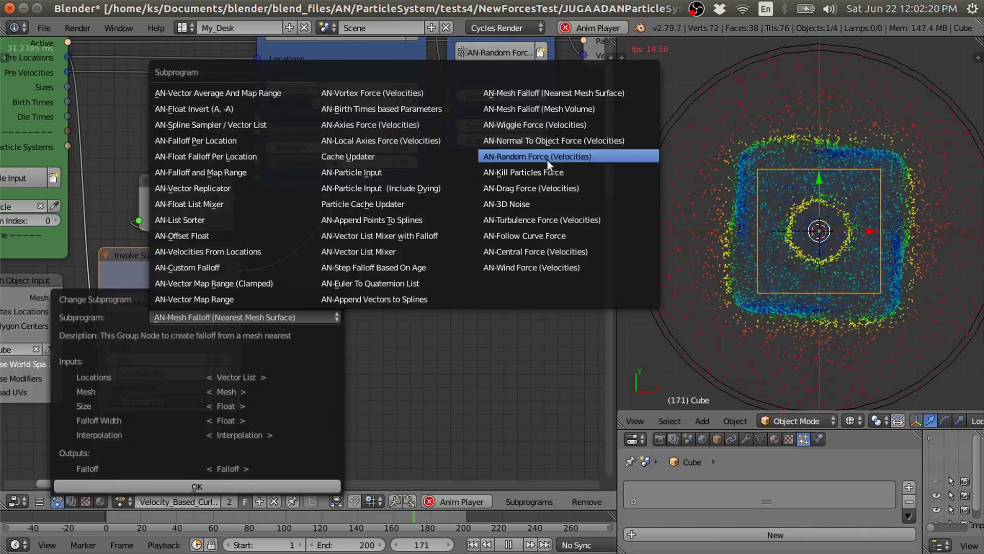
left_click(547, 113)
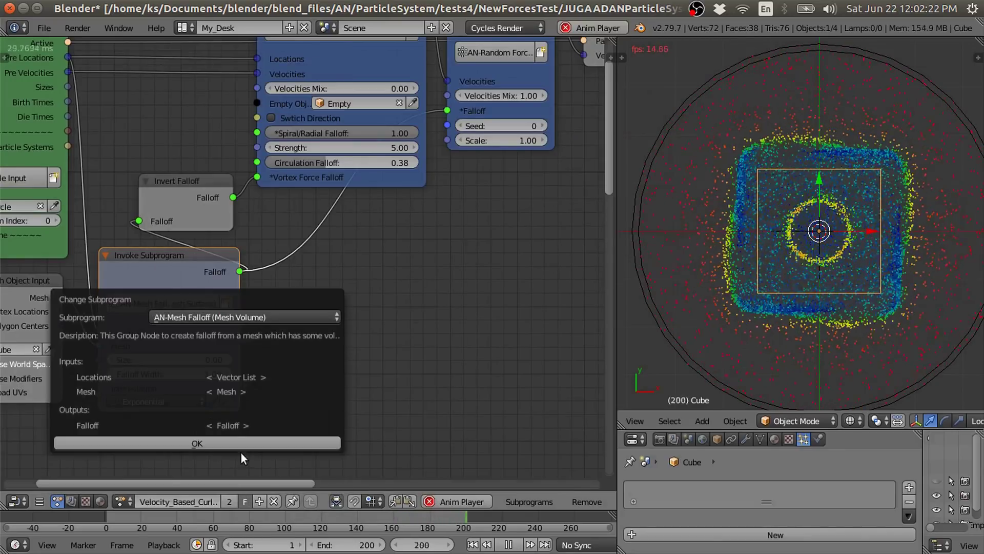
left_click(253, 442)
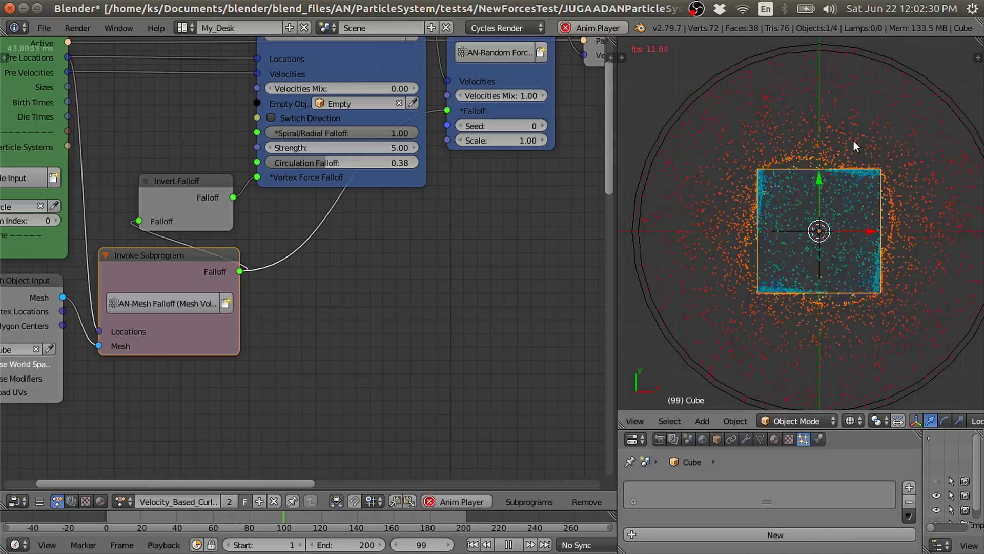
scroll(803, 201, "down", 1)
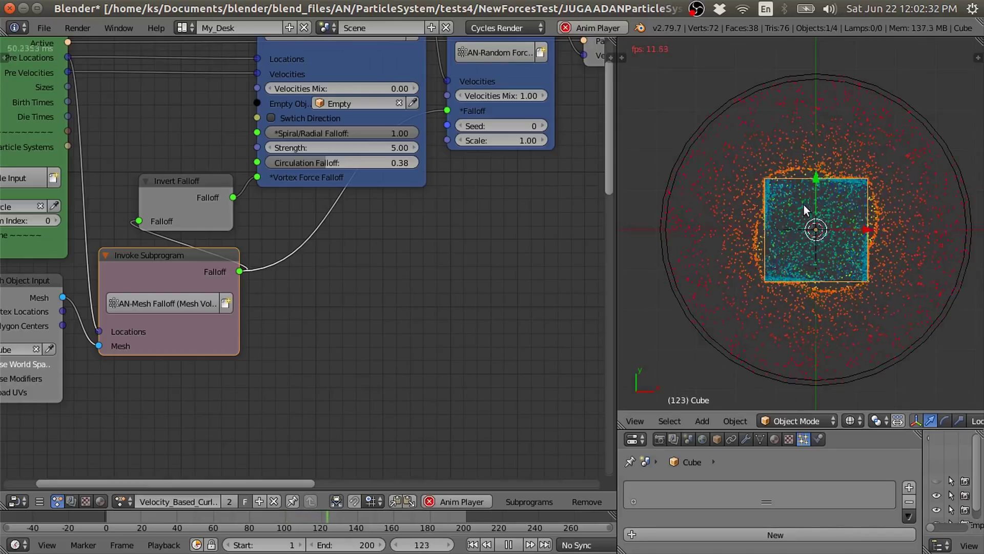
middle_click_drag(512, 230, 477, 230)
scroll(500, 248, "down", 2)
left_click(567, 28)
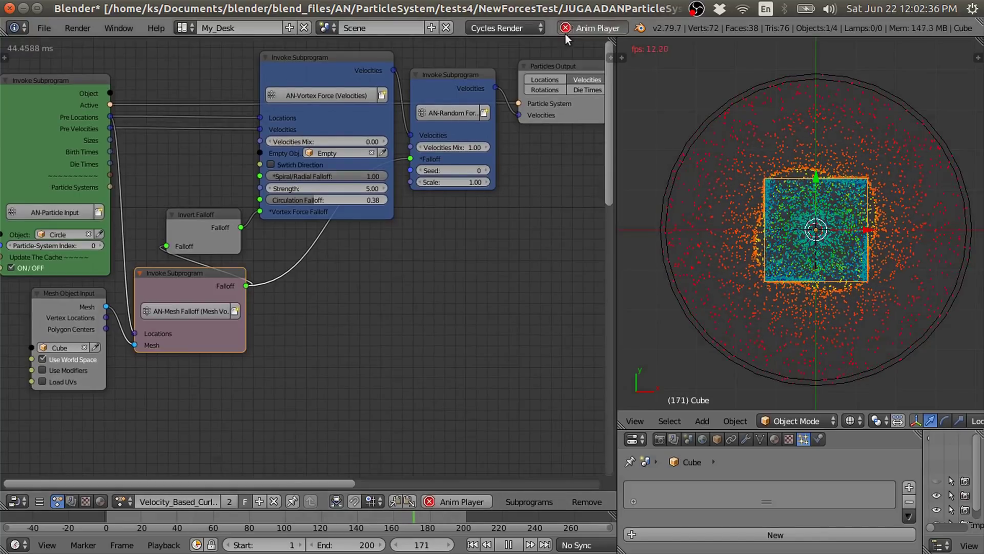
Step: Examine the subprogram nodes collected in the New Forces and Mesh Falloff frames below the example setup
scroll(478, 190, "down", 3)
middle_click_drag(464, 336, 387, 84)
scroll(363, 186, "up", 2)
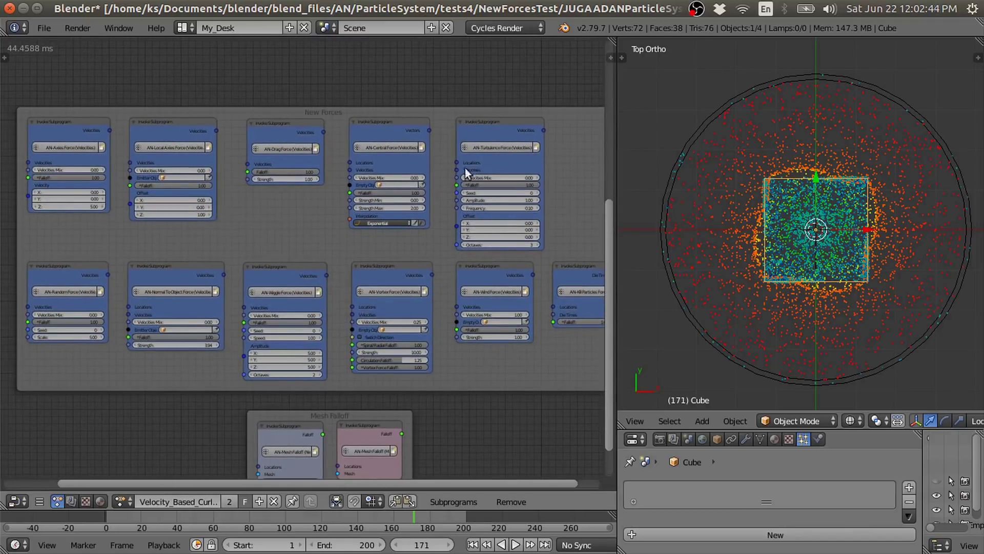
scroll(469, 164, "down", 1)
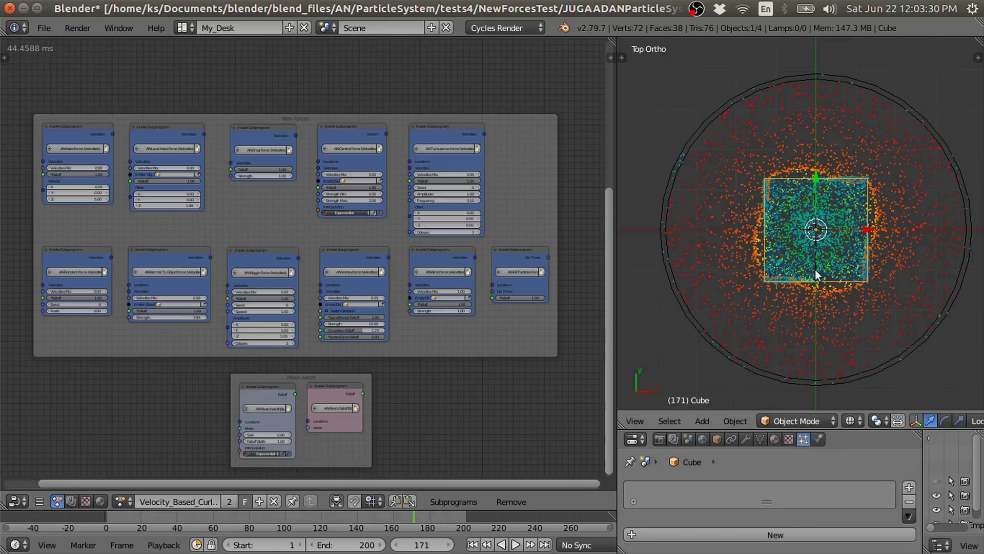
key("shift+a")
mouse_move(823, 459)
scroll(876, 253, "up", 1)
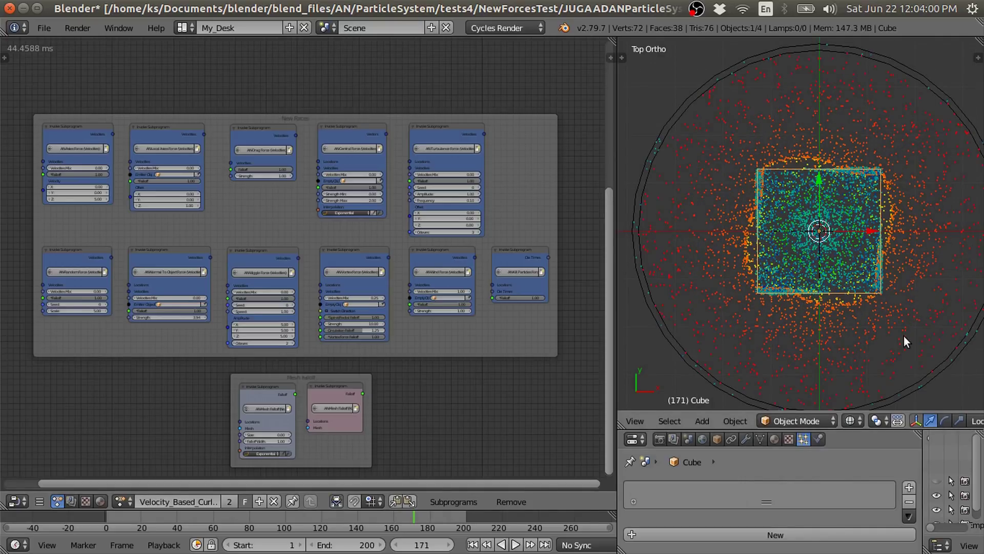
scroll(905, 340, "down", 2)
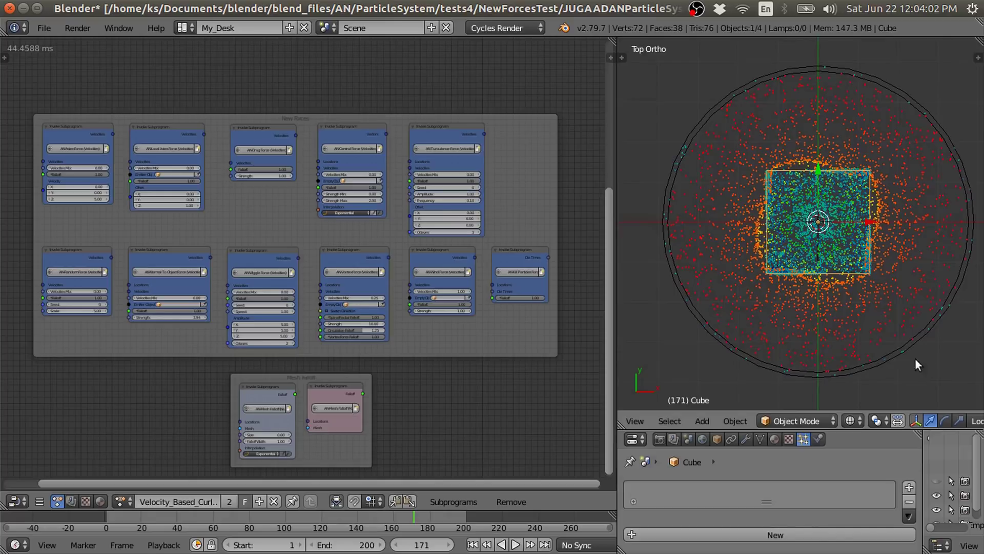
middle_click_drag(448, 398, 461, 358)
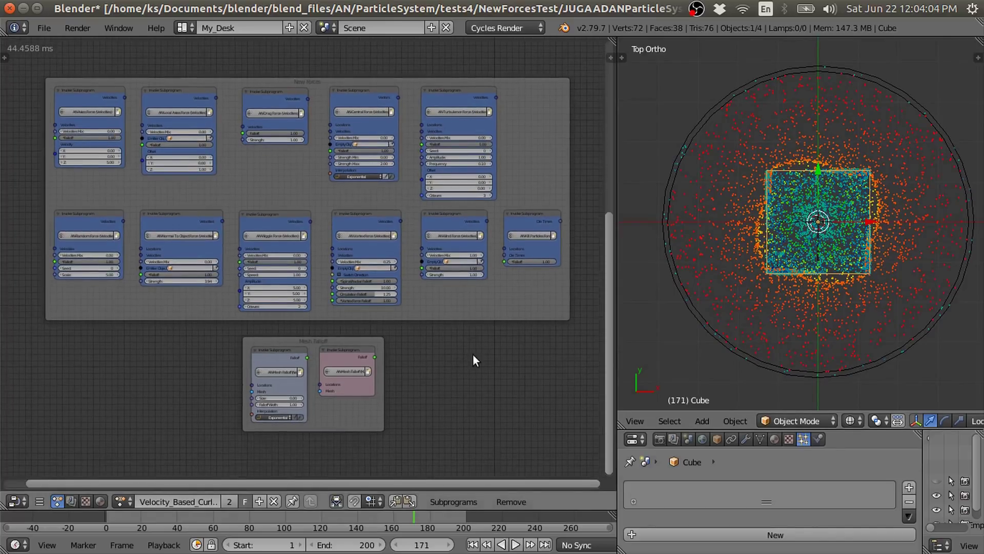
scroll(482, 357, "up", 2)
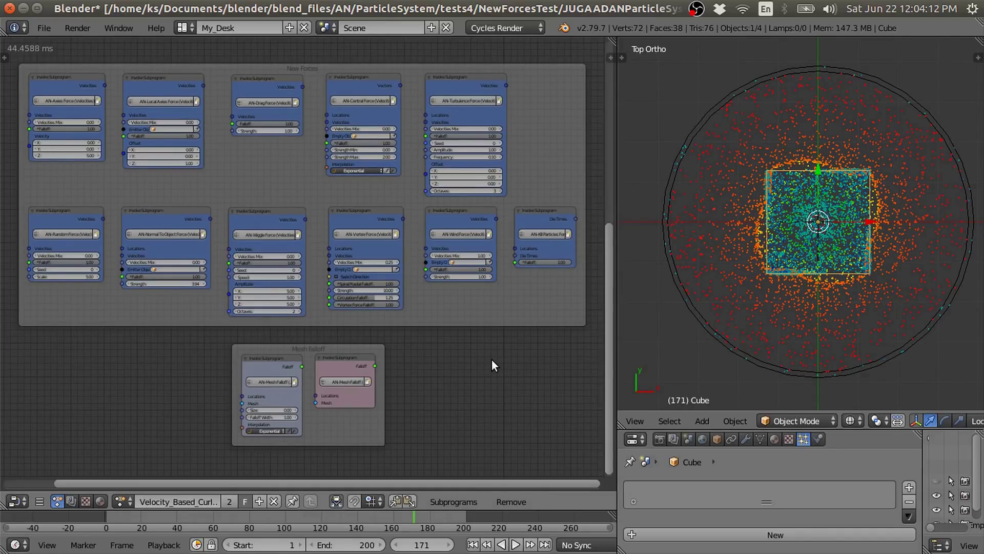
Step: Open the Node_Setup_For_JU.. node tree and look over its framed subprogram definitions
left_click(122, 501)
left_click(174, 356)
scroll(308, 303, "up", 4)
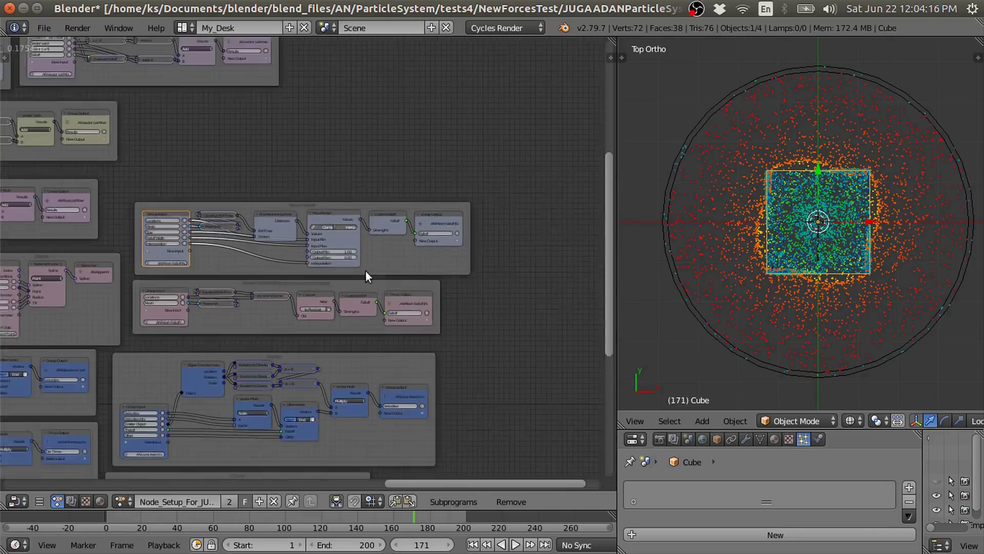
middle_click_drag(488, 378, 545, 305)
scroll(558, 272, "down", 2)
scroll(556, 275, "down", 2)
scroll(514, 341, "up", 3)
middle_click_drag(514, 341, 580, 304)
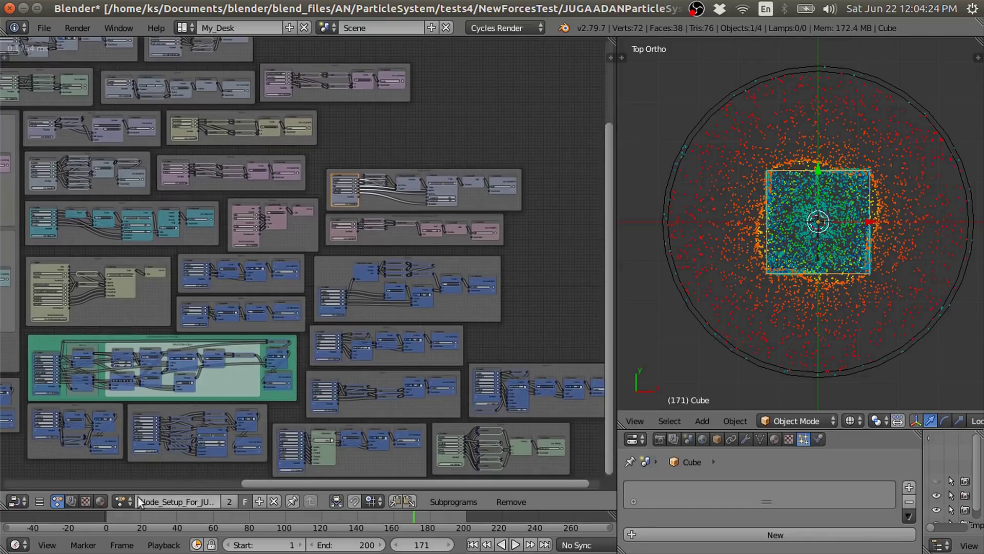
Step: Return to the Velocity_Based_Curl.. node tree and review the New Forces and Mesh Falloff frames
left_click(121, 501)
left_click(168, 370)
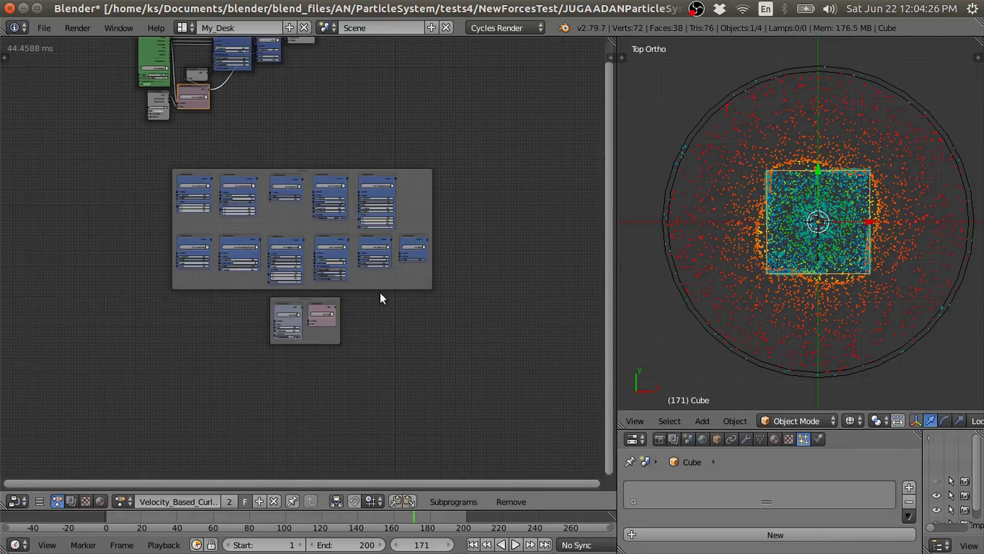
scroll(380, 291, "up", 4)
mouse_move(453, 325)
middle_mouse_down()
mouse_move(477, 343)
mouse_move(455, 339)
middle_mouse_up()
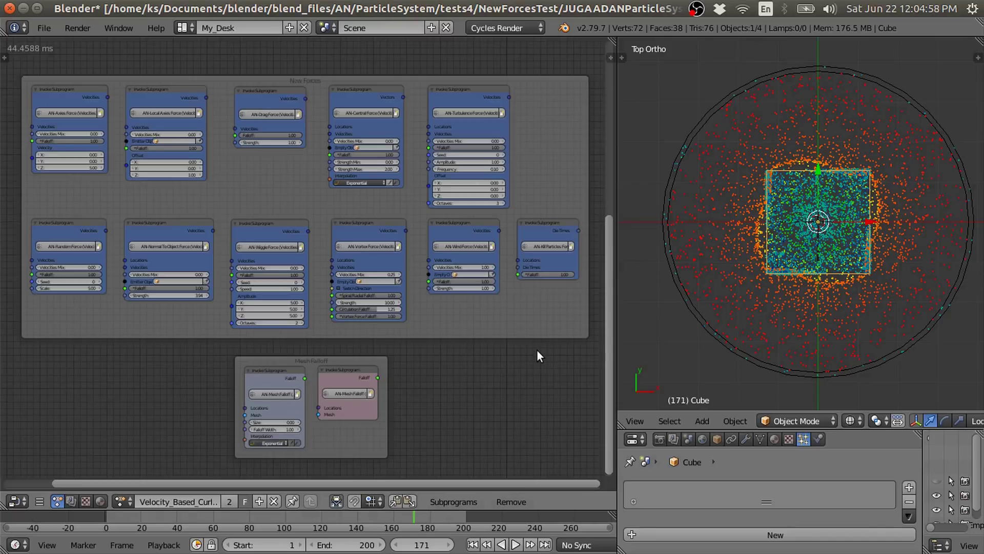
scroll(539, 347, "up", 1)
scroll(537, 357, "down", 1)
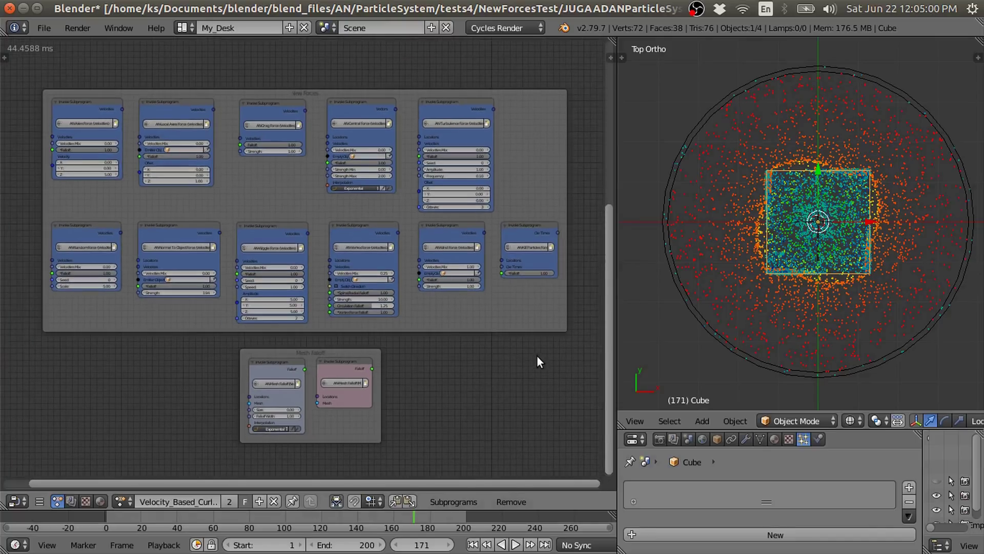